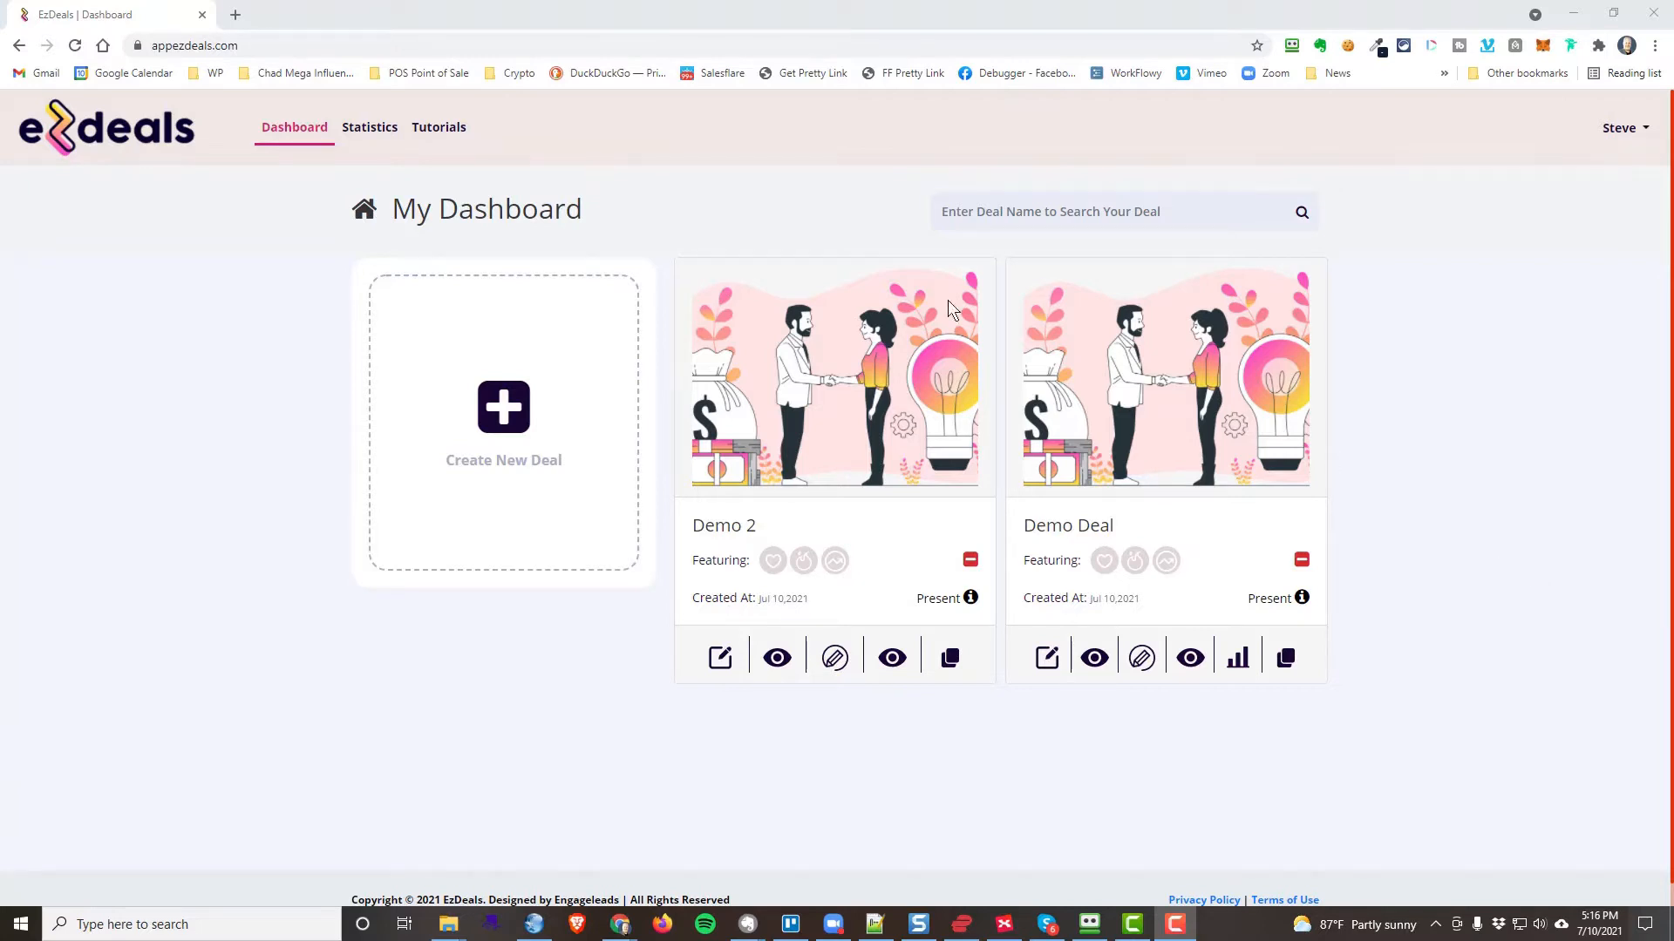
Look through the list of tutorial videos, from creating a deal page to viewing statistics.
{"action": "left_click", "coordinate": [445, 132]}
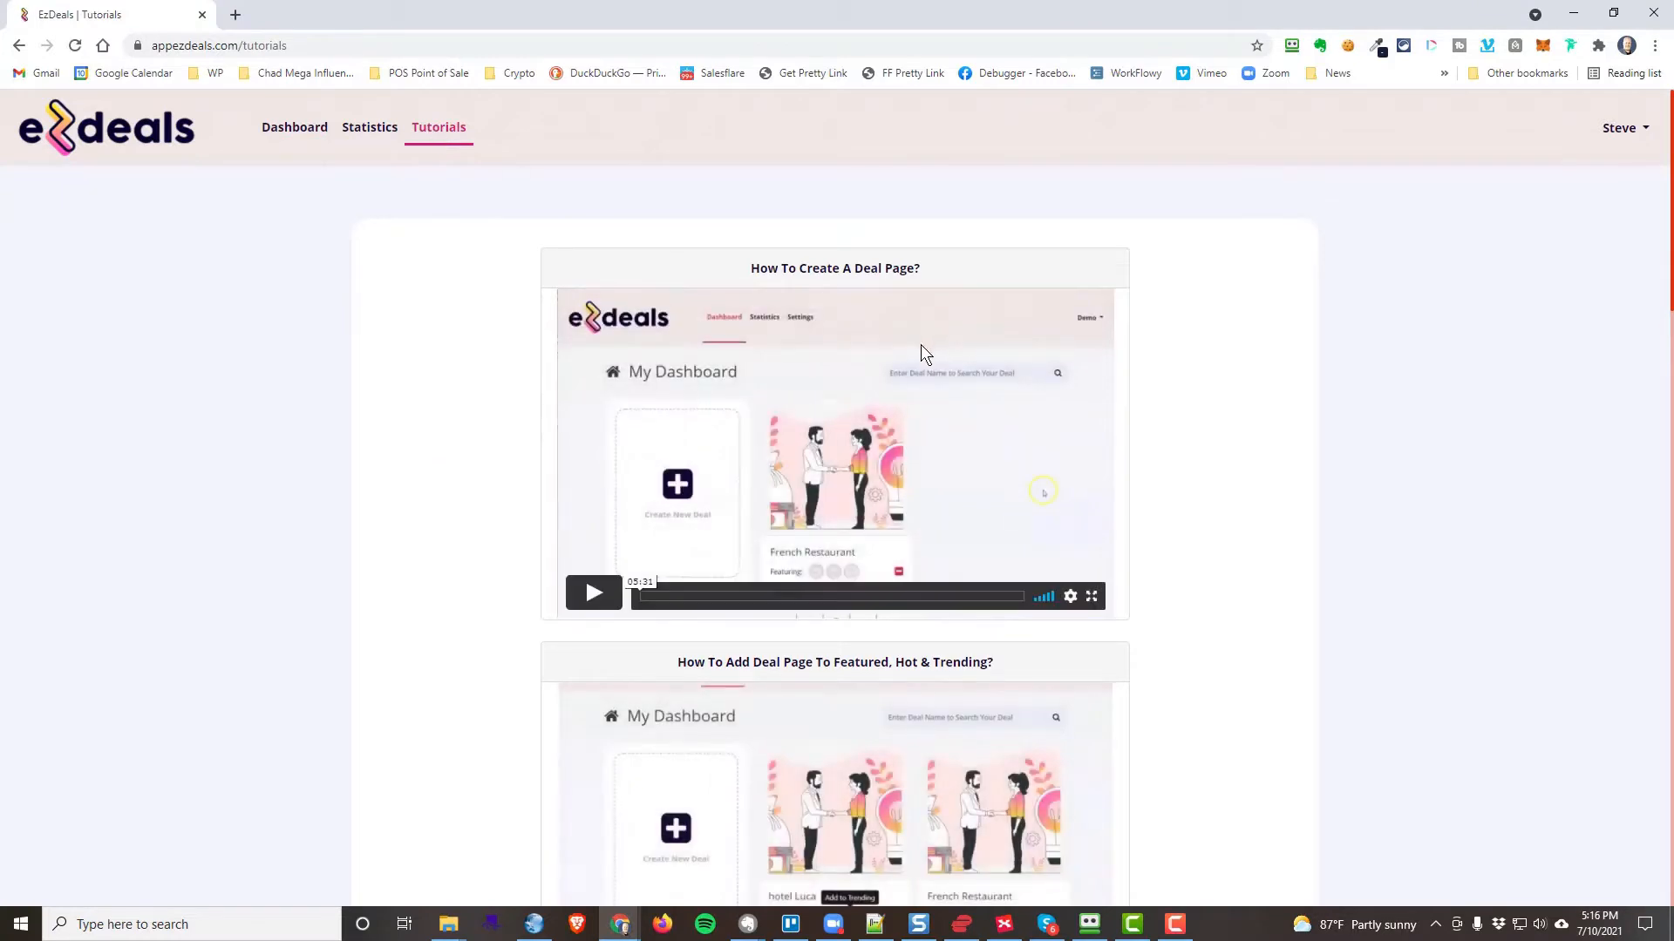
{"action": "scroll", "coordinate": [840, 389], "scroll_direction": "down", "scroll_amount": 7}
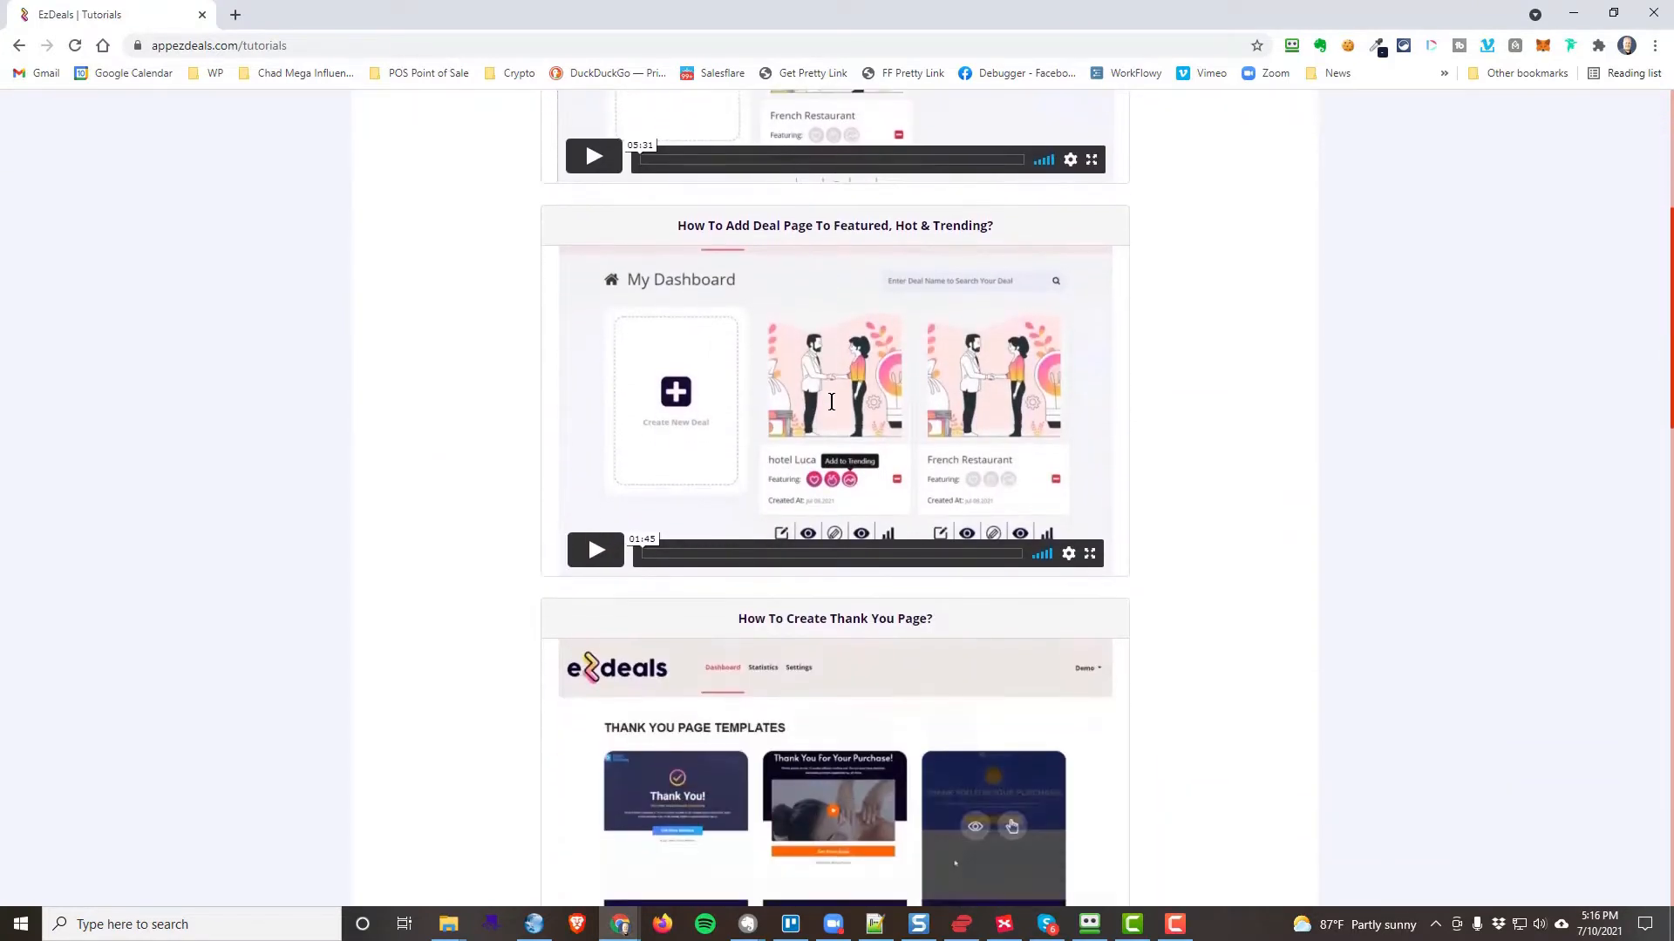
{"action": "scroll", "coordinate": [830, 412], "scroll_direction": "down", "scroll_amount": 8}
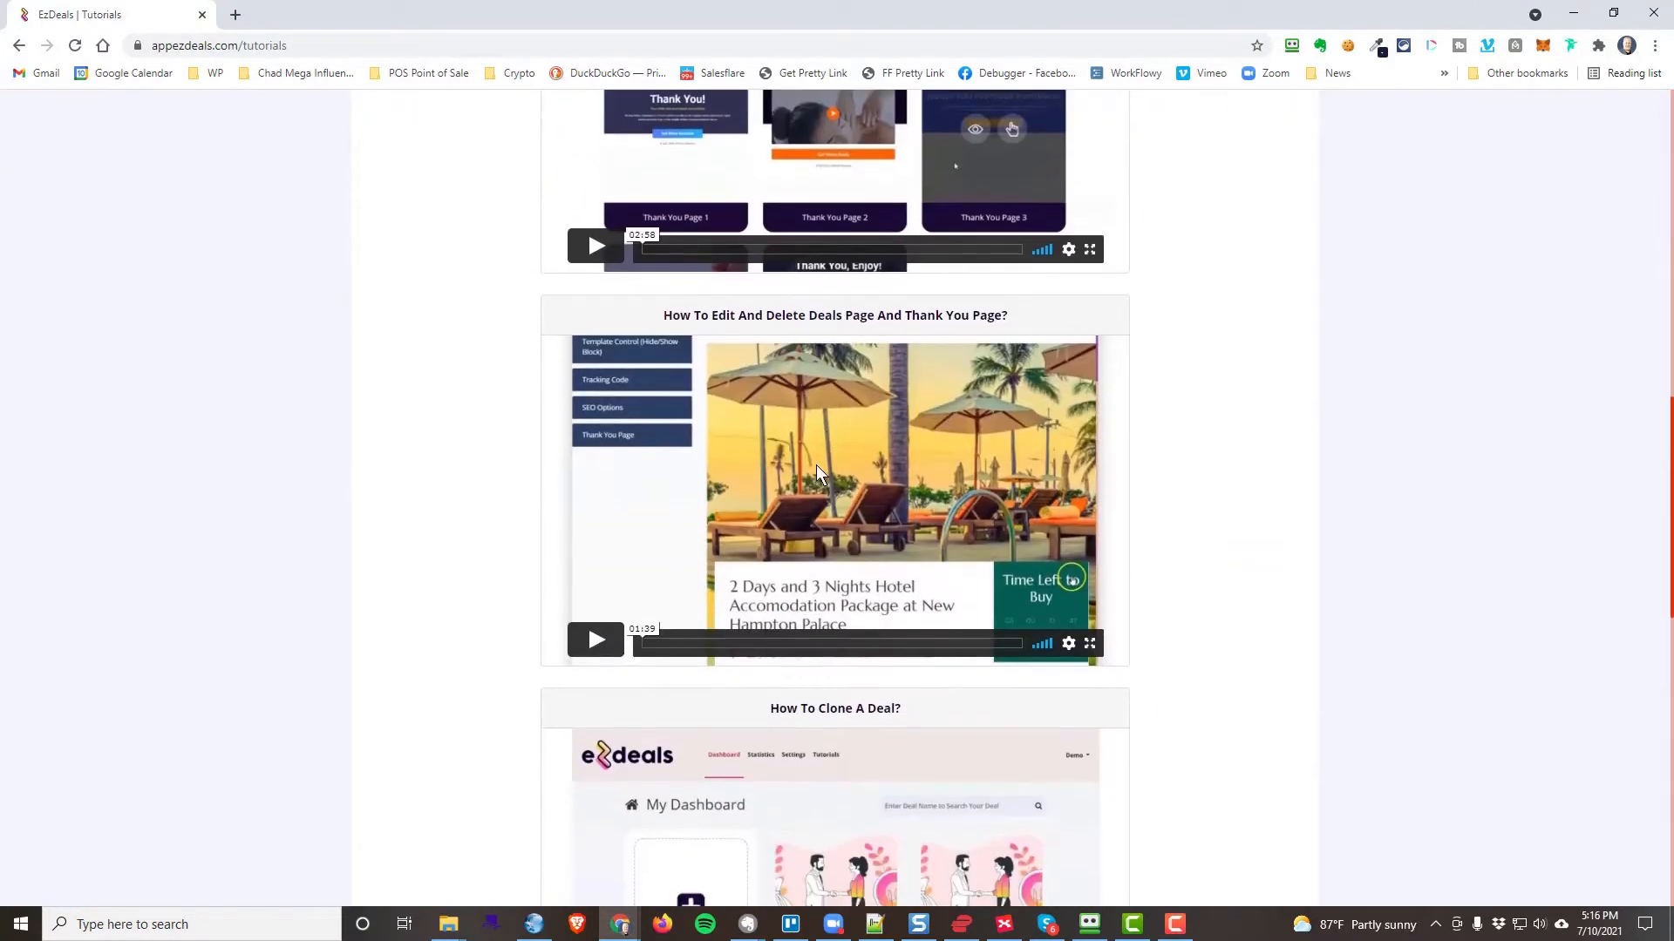
{"action": "scroll", "coordinate": [810, 581], "scroll_direction": "down", "scroll_amount": 4}
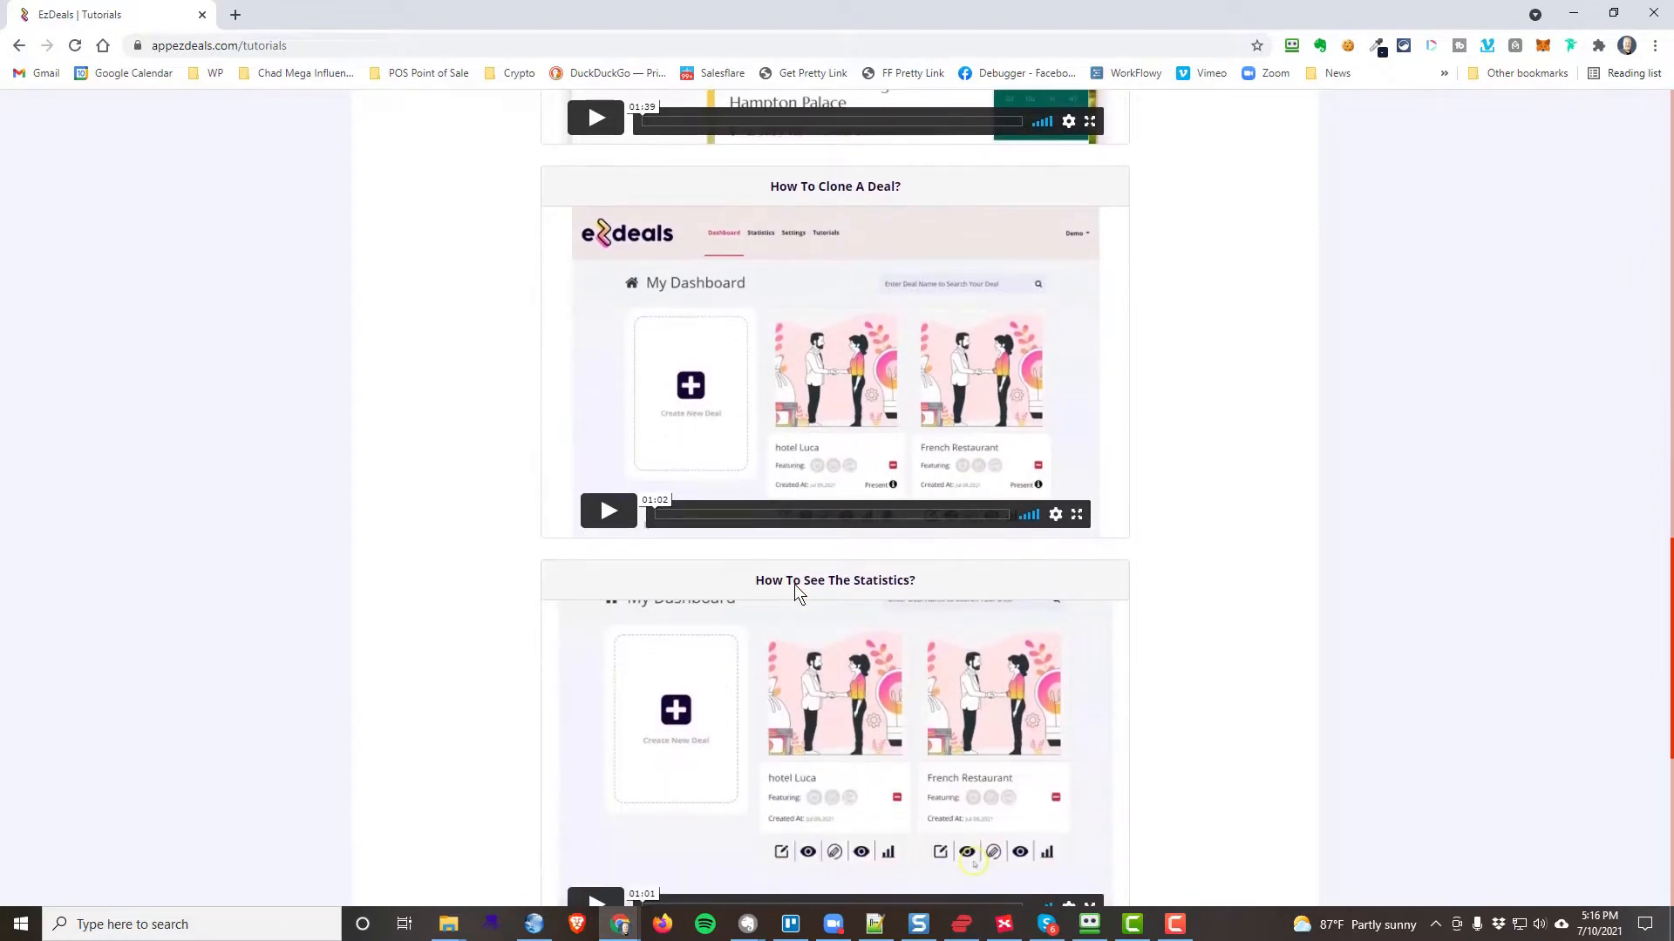
{"action": "scroll", "coordinate": [796, 588], "scroll_direction": "up", "scroll_amount": 20}
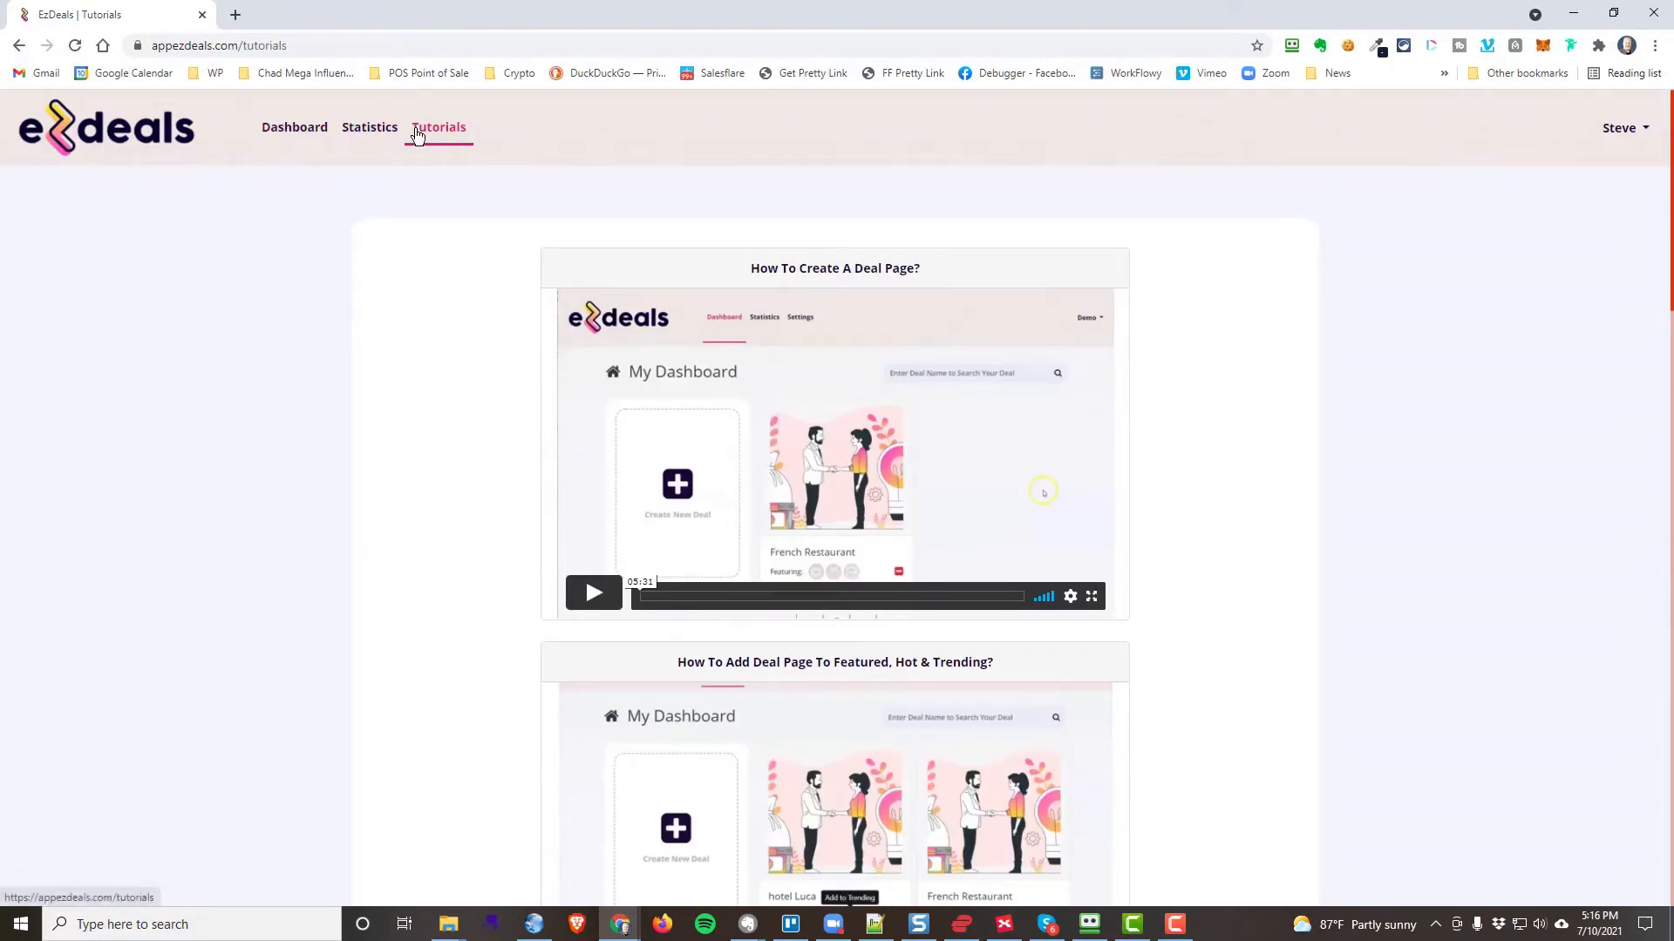
Create a new deal named "Little Louies" from the dashboard.
{"action": "left_click", "coordinate": [293, 131]}
{"action": "left_click", "coordinate": [504, 410]}
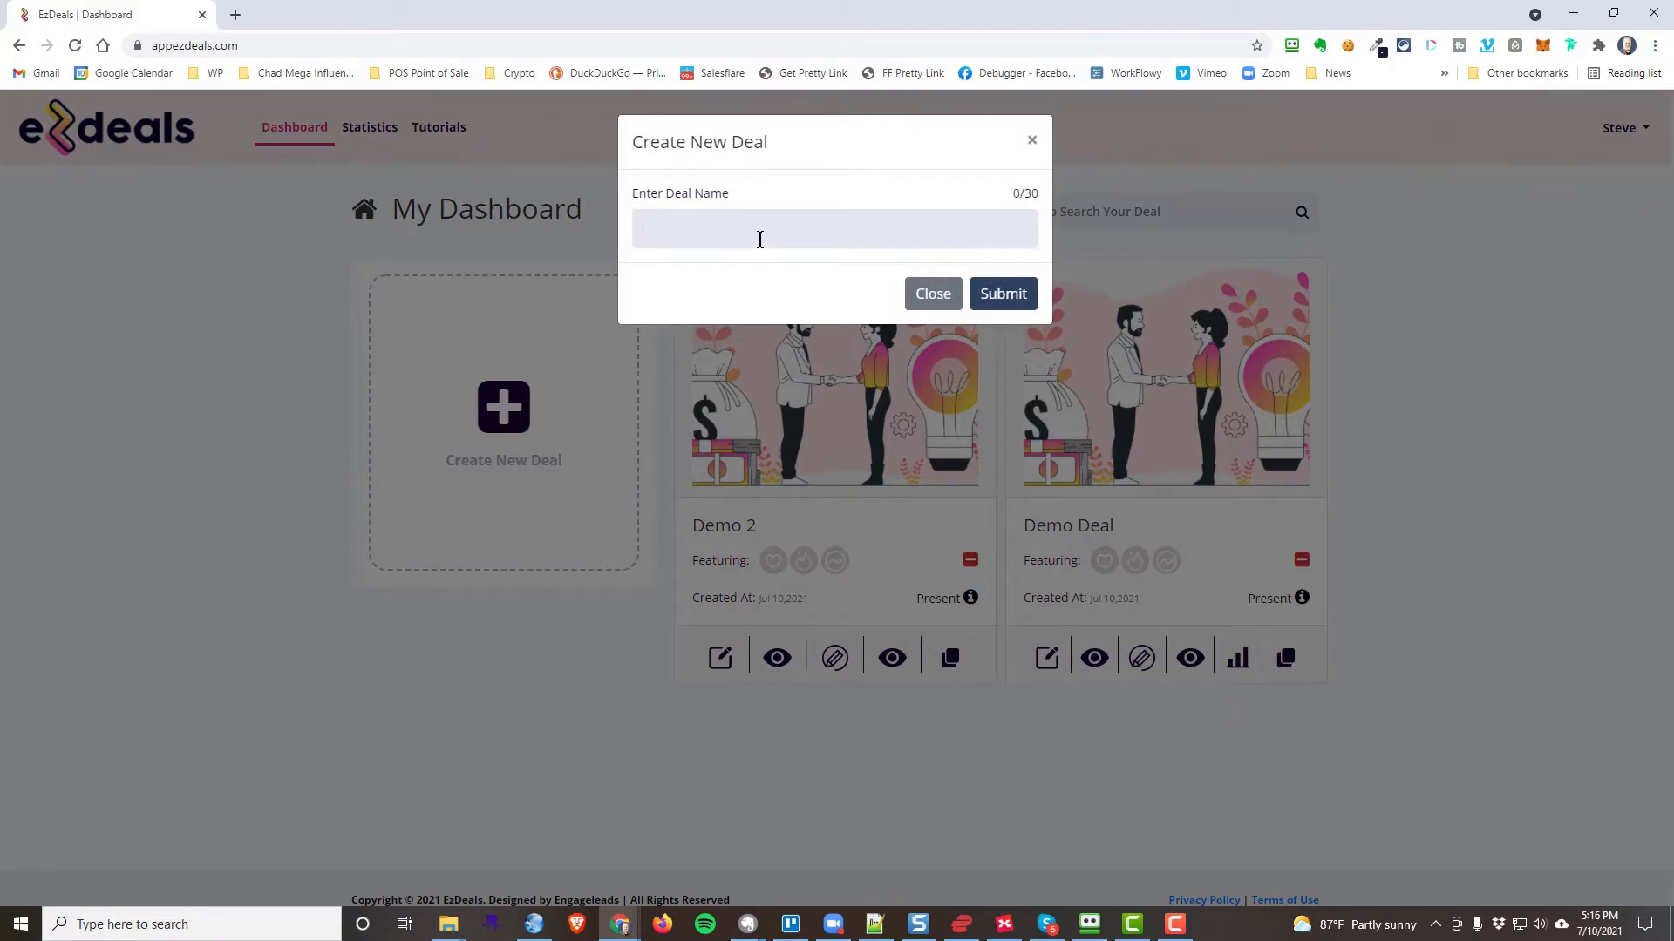
{"action": "type", "text": "Littl"}
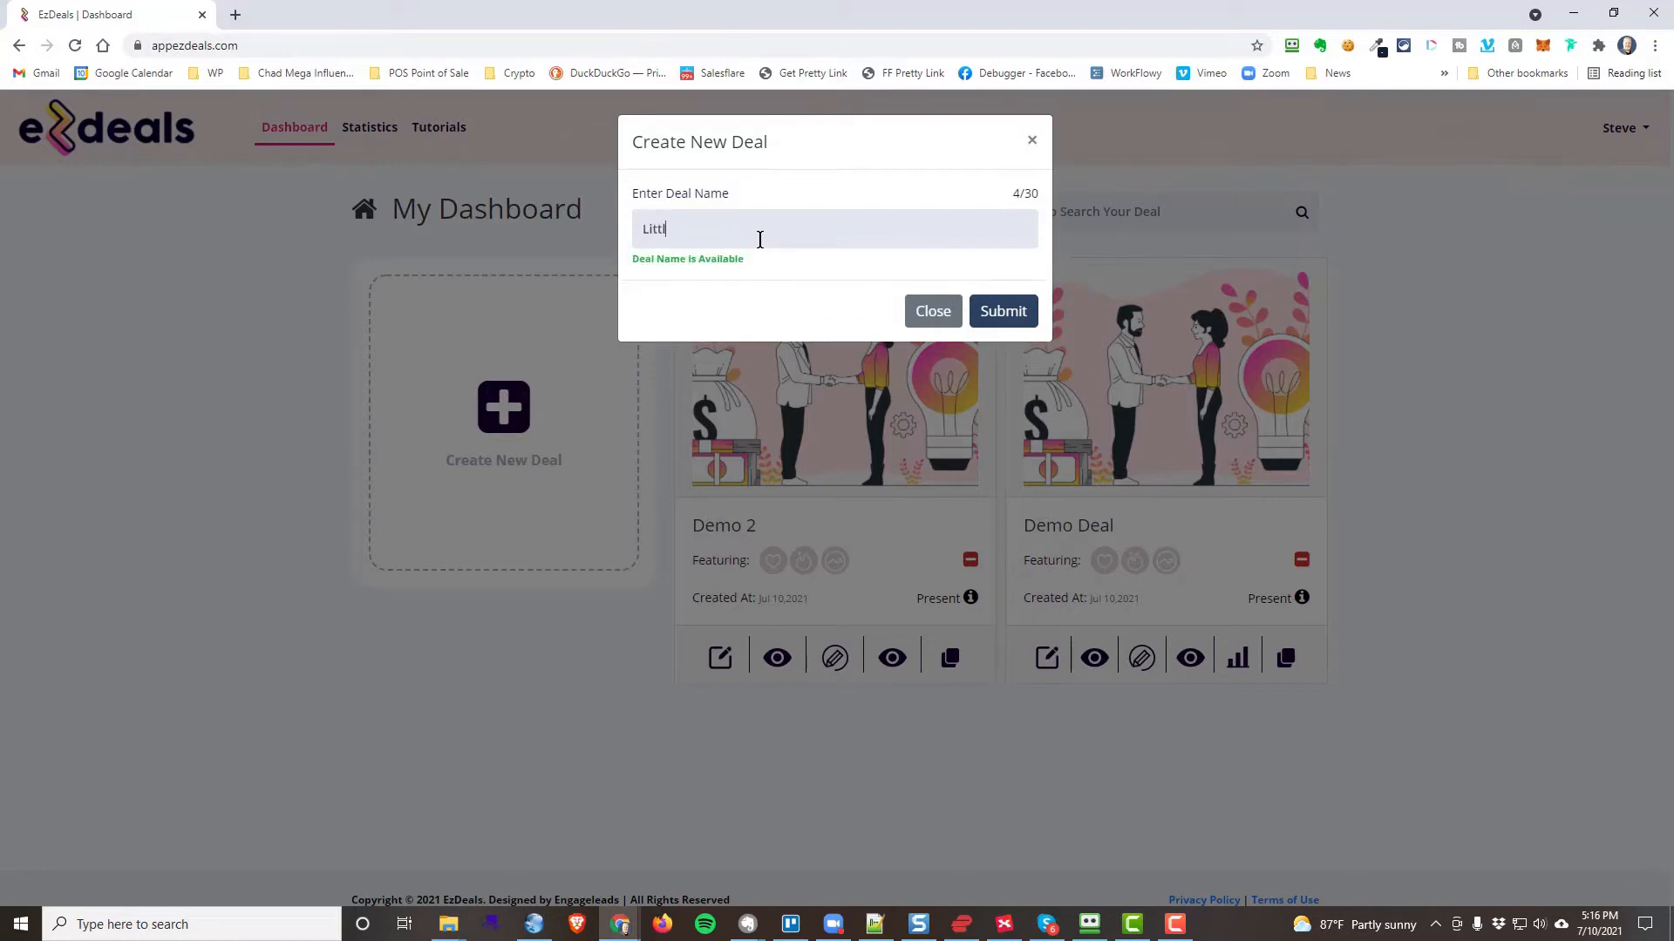
{"action": "type", "text": "e Louies"}
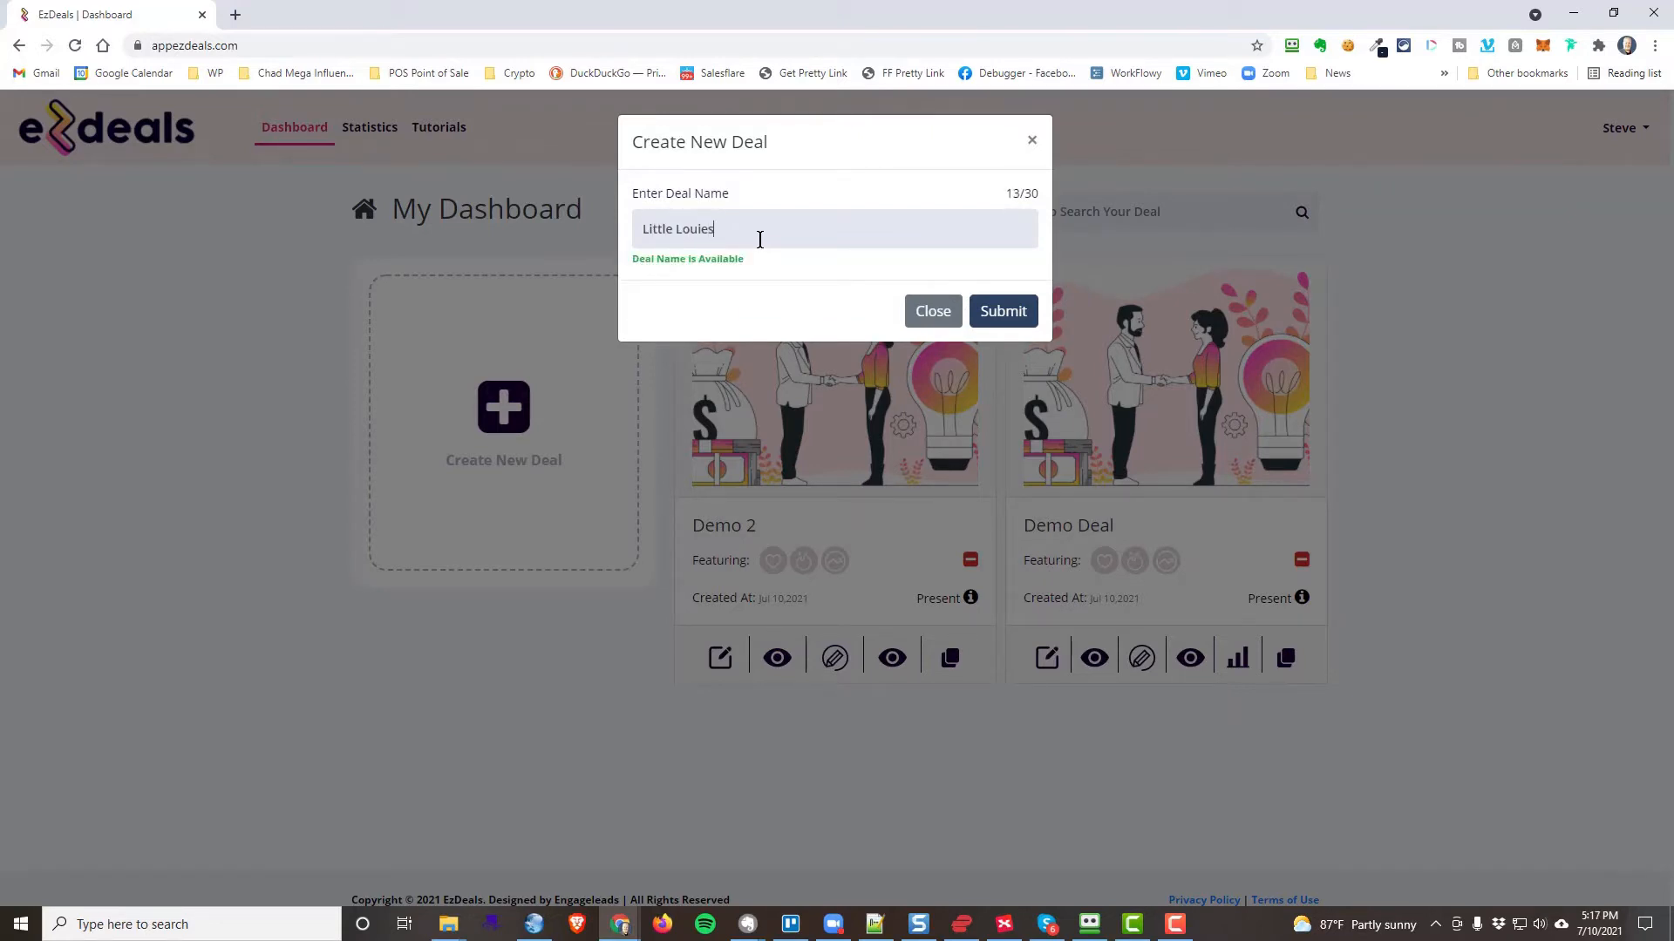
{"action": "left_click", "coordinate": [1004, 312]}
Browse the full range of landing page templates, from Restaurant to Window Cleaning.
{"action": "mouse_move", "coordinate": [1297, 470]}
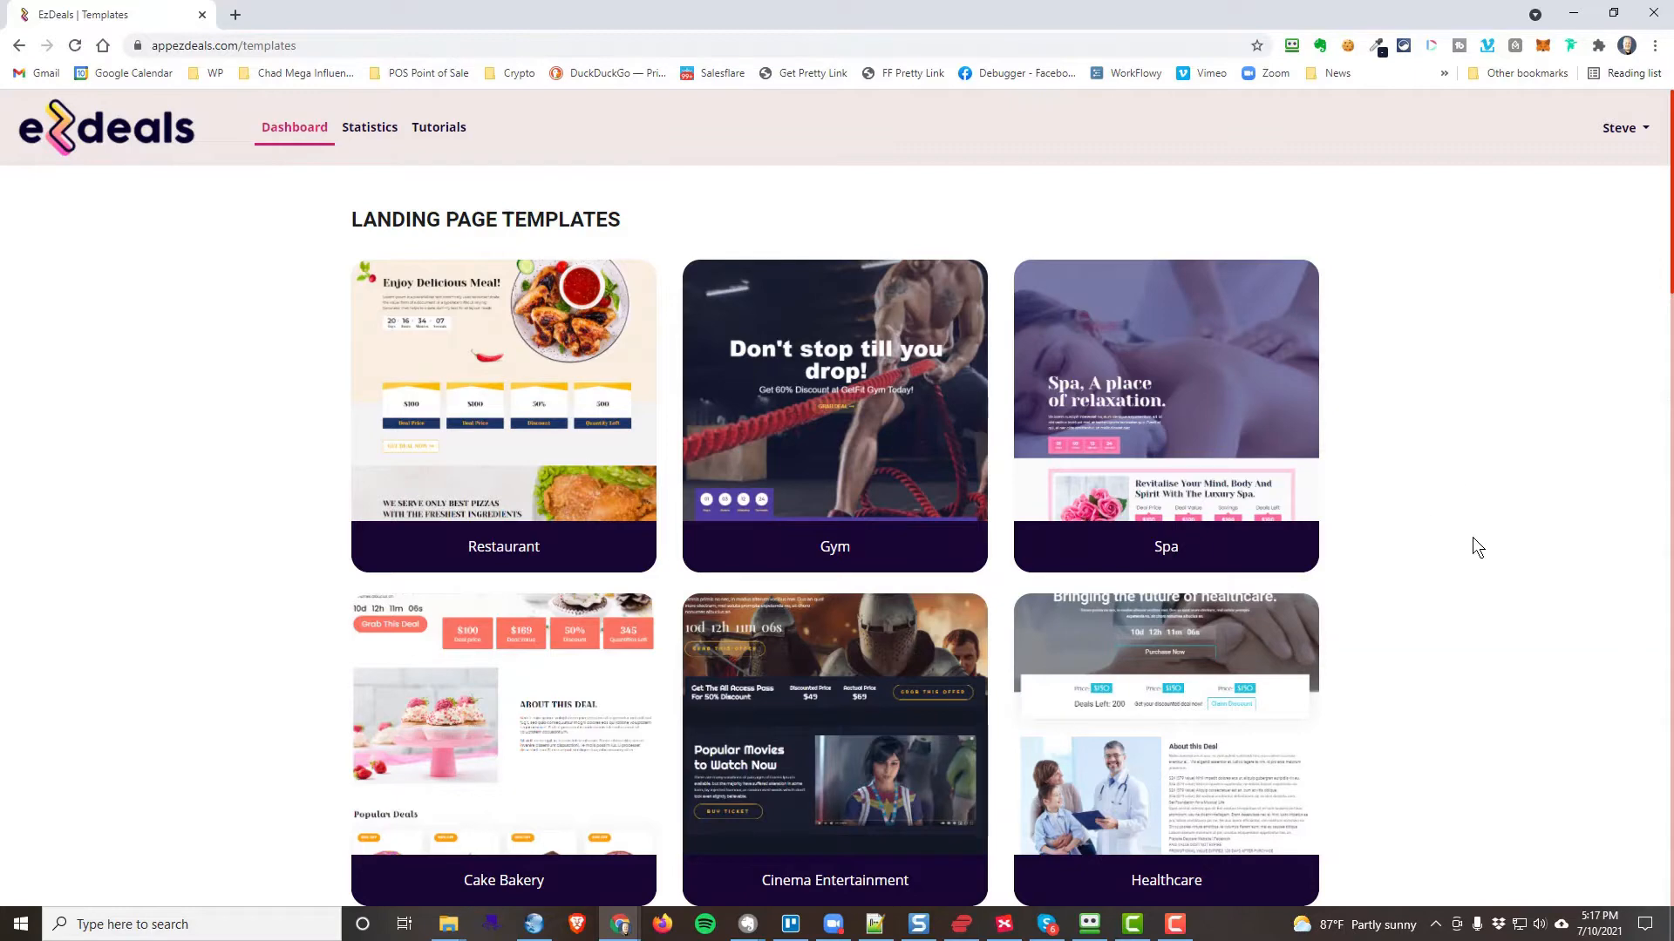
{"action": "scroll", "coordinate": [1447, 562], "scroll_direction": "down", "scroll_amount": 3}
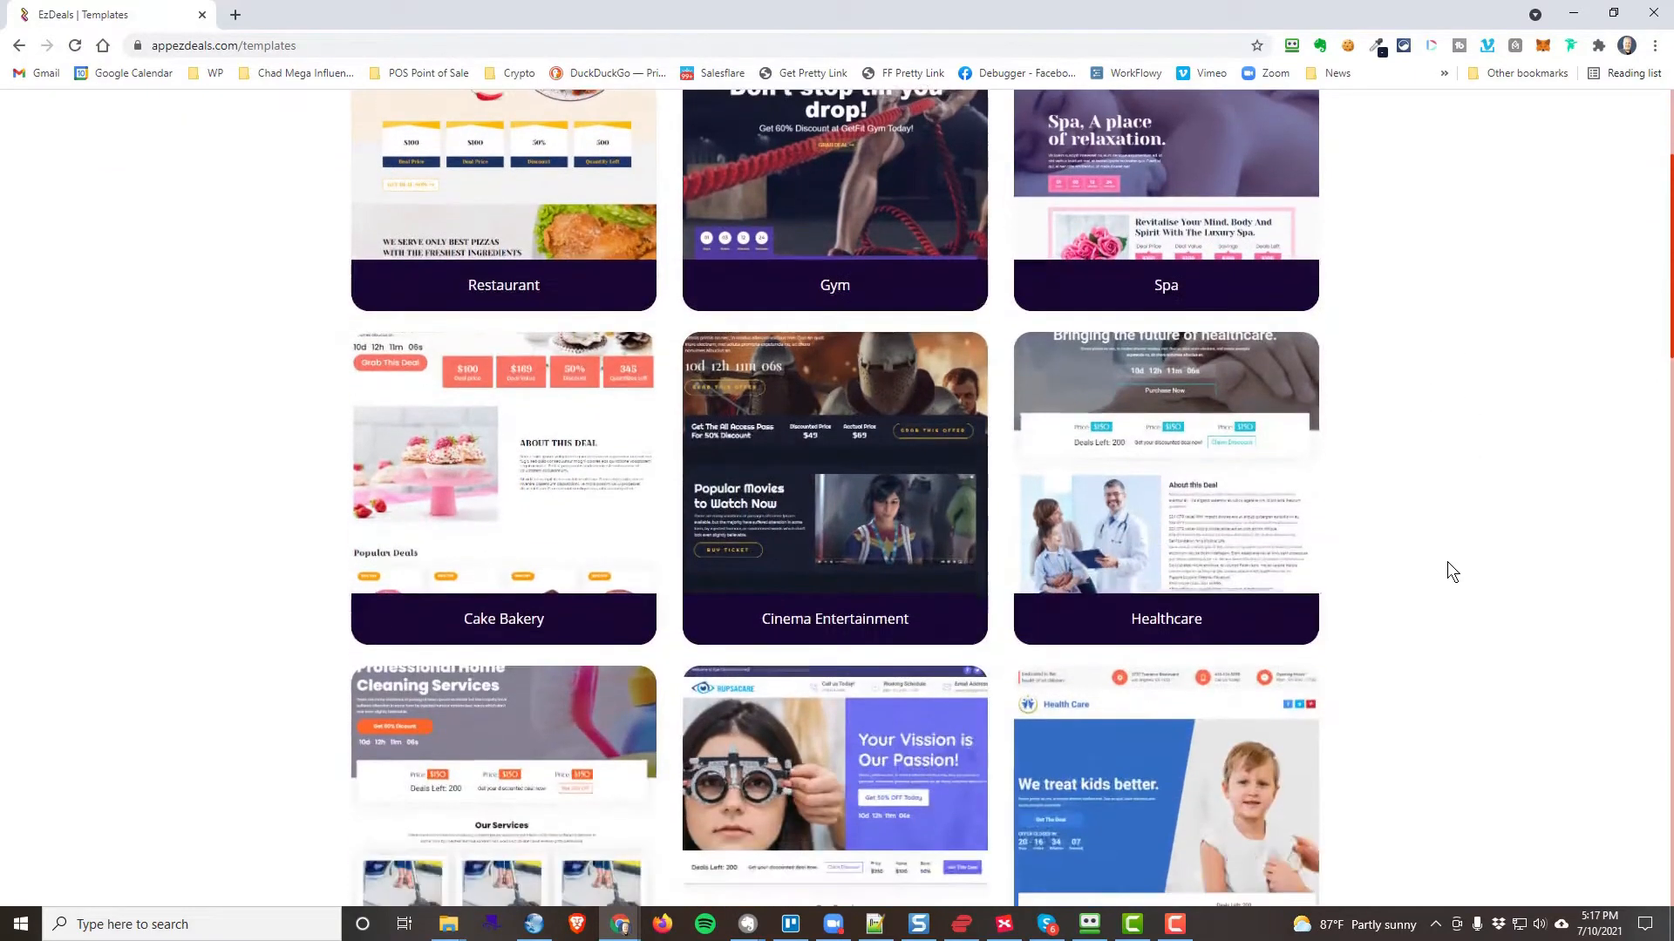
{"action": "scroll", "coordinate": [1447, 562], "scroll_direction": "down", "scroll_amount": 6}
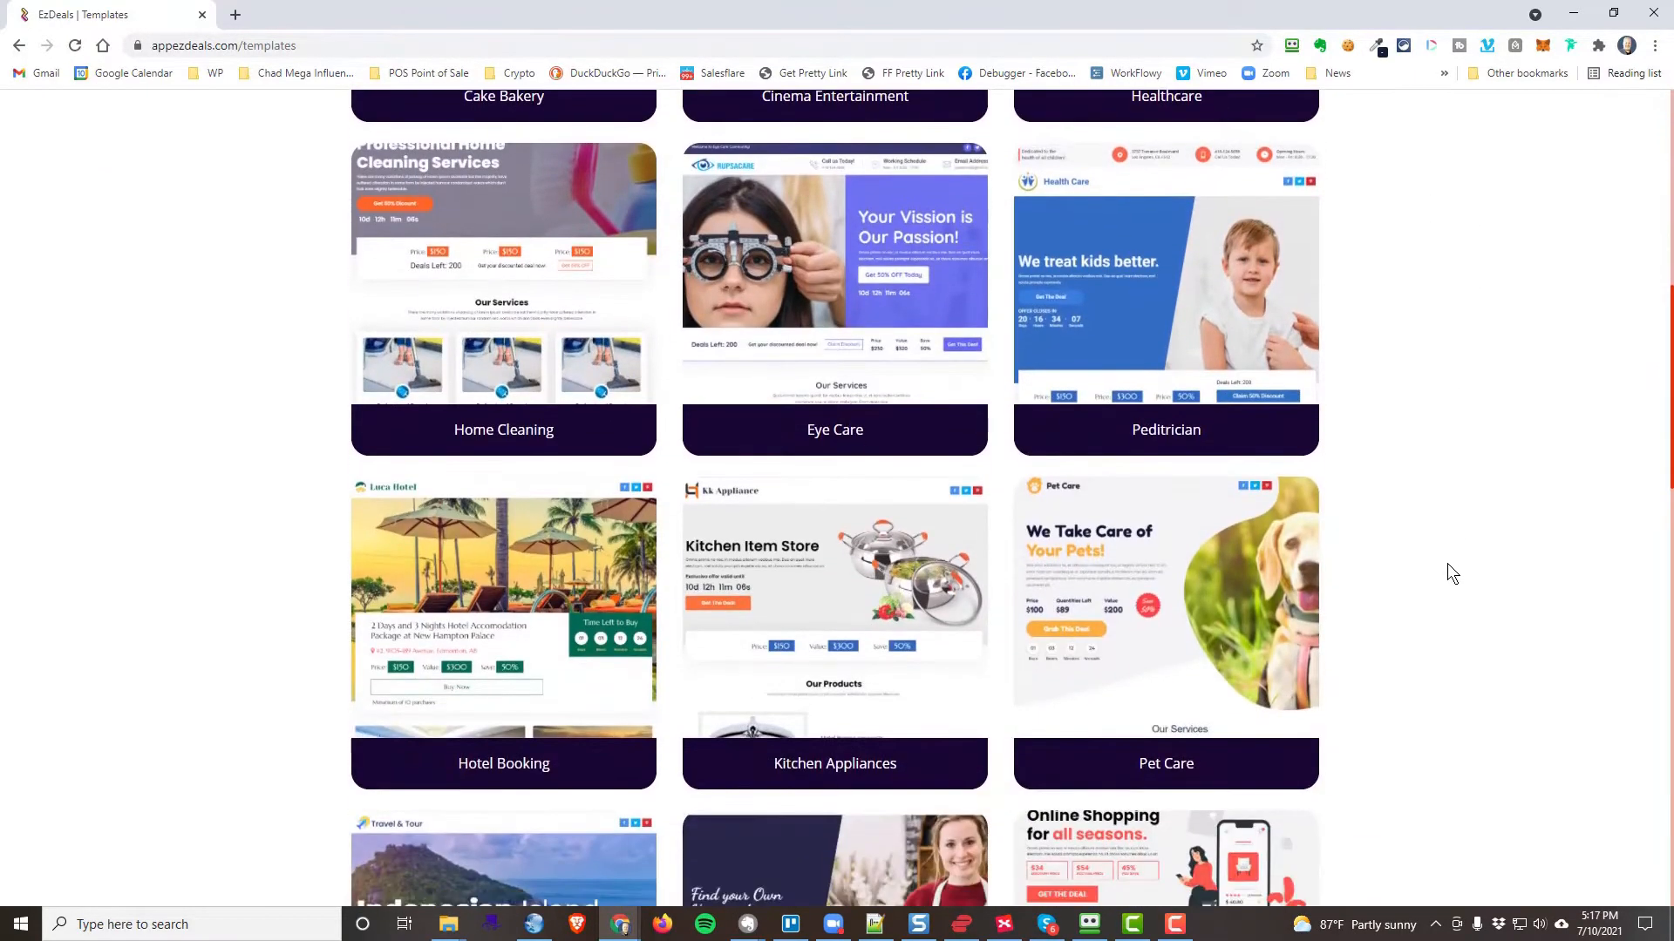
{"action": "scroll", "coordinate": [1452, 573], "scroll_direction": "down", "scroll_amount": 4}
{"action": "scroll", "coordinate": [1447, 567], "scroll_direction": "down", "scroll_amount": 5}
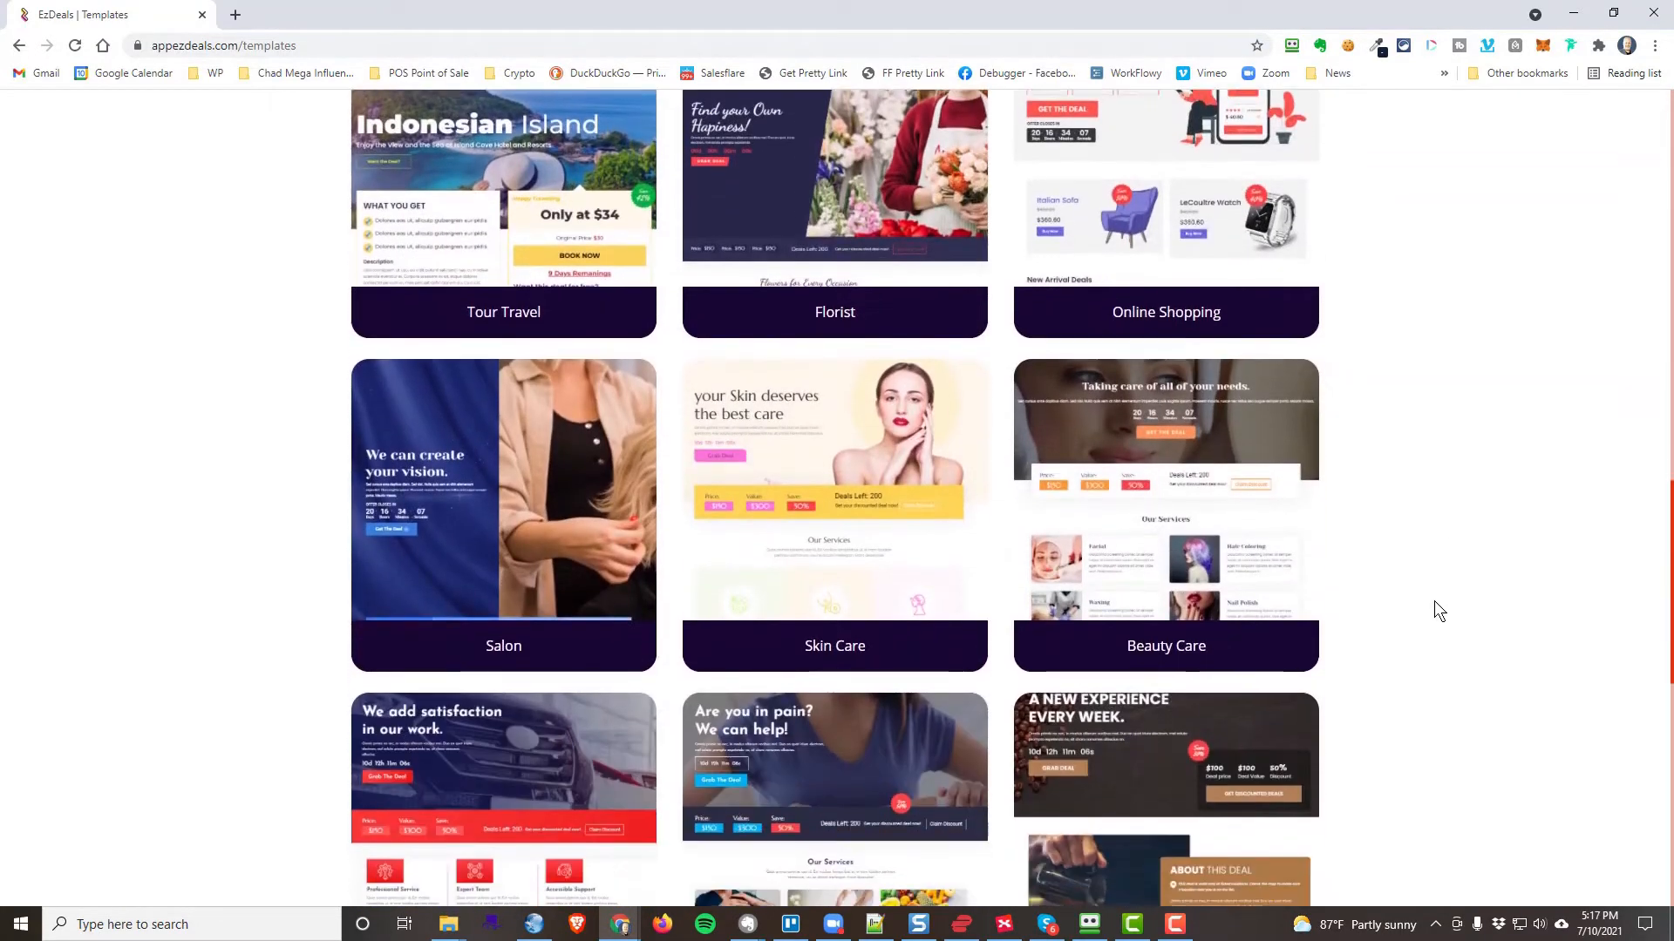
{"action": "scroll", "coordinate": [1435, 602], "scroll_direction": "down", "scroll_amount": 3}
{"action": "scroll", "coordinate": [1433, 601], "scroll_direction": "down", "scroll_amount": 6}
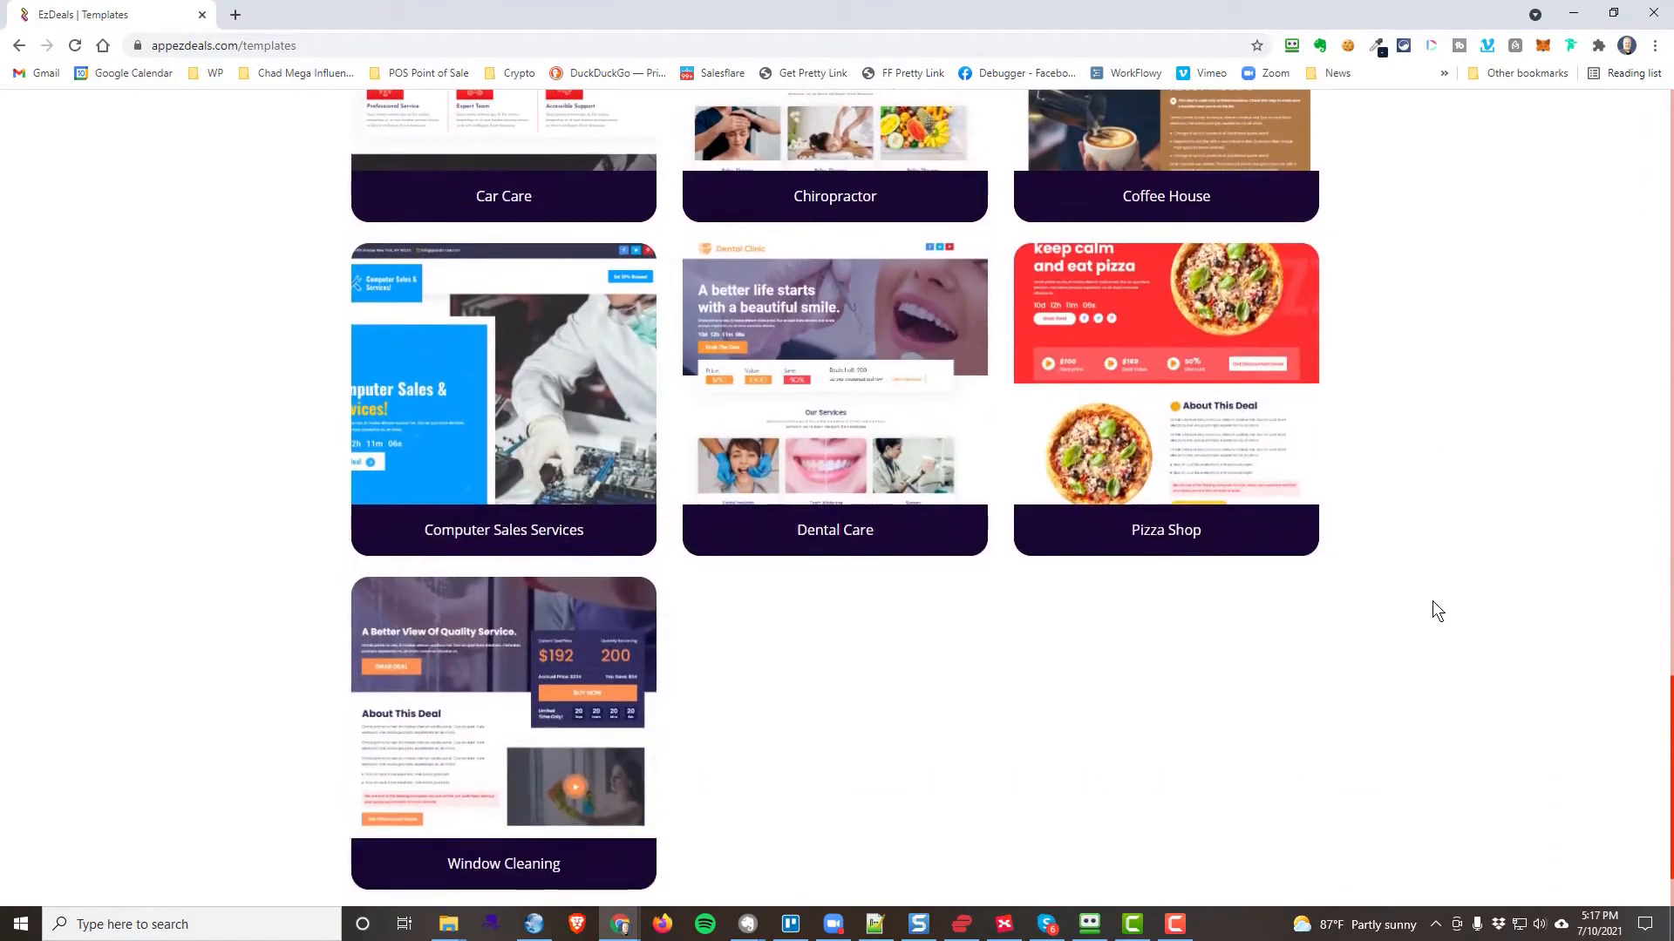
{"action": "scroll", "coordinate": [1434, 606], "scroll_direction": "down", "scroll_amount": 2}
{"action": "scroll", "coordinate": [1403, 662], "scroll_direction": "up", "scroll_amount": 15}
{"action": "scroll", "coordinate": [1405, 661], "scroll_direction": "up", "scroll_amount": 13}
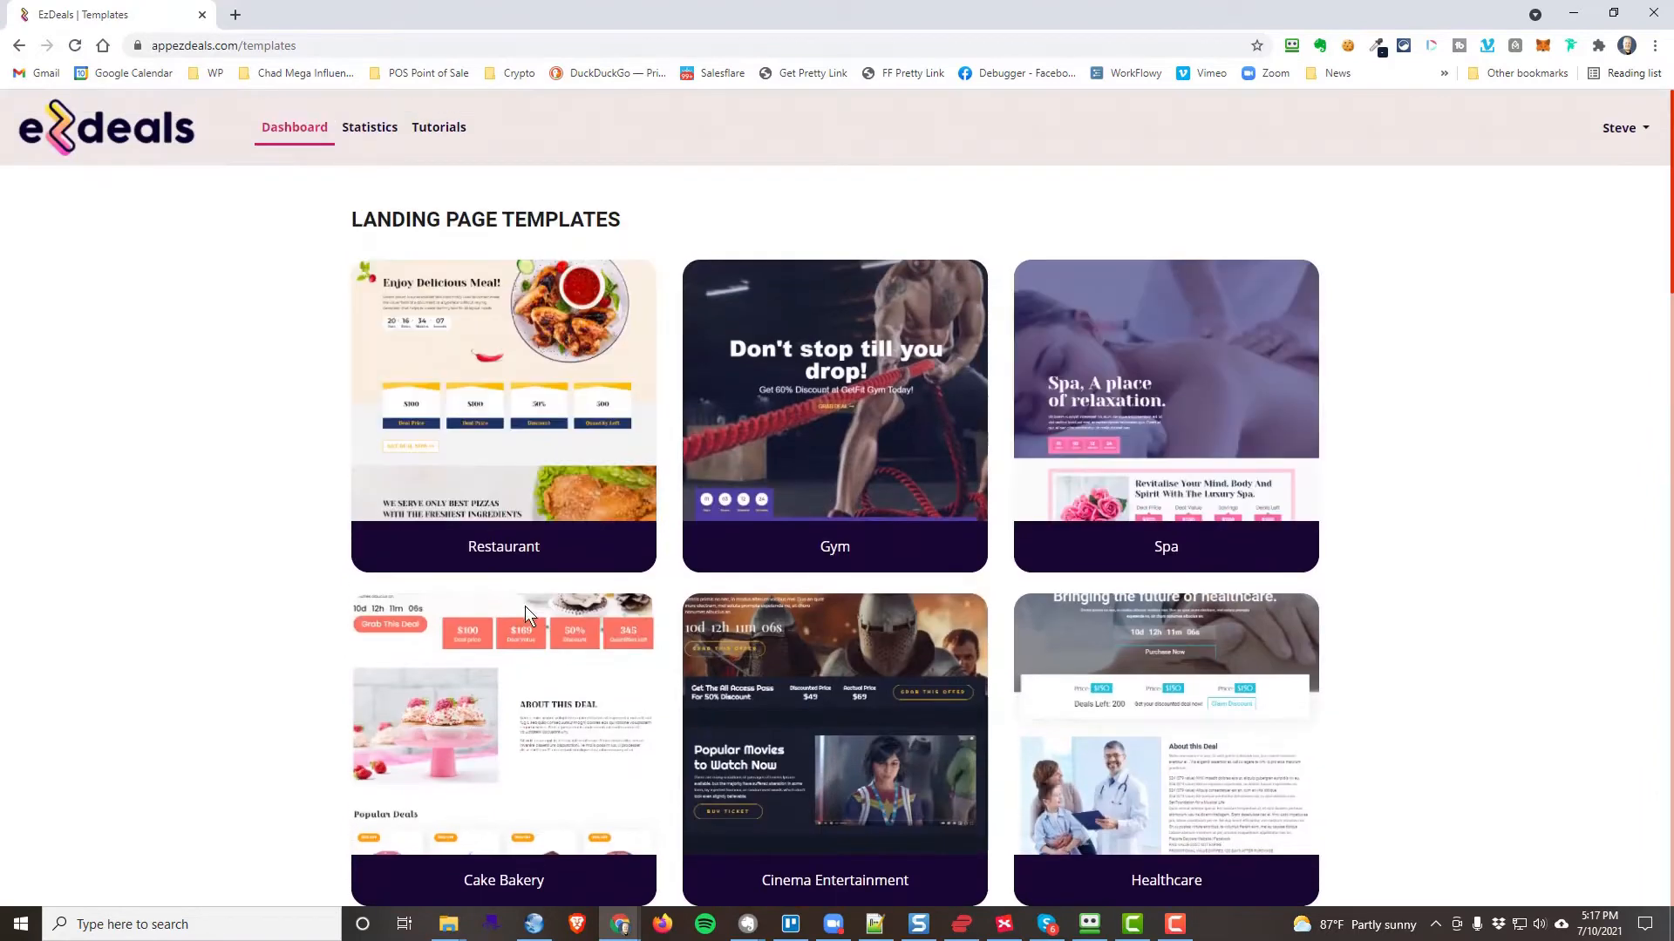
Preview the Restaurant landing page template and close the preview.
{"action": "mouse_move", "coordinate": [536, 391]}
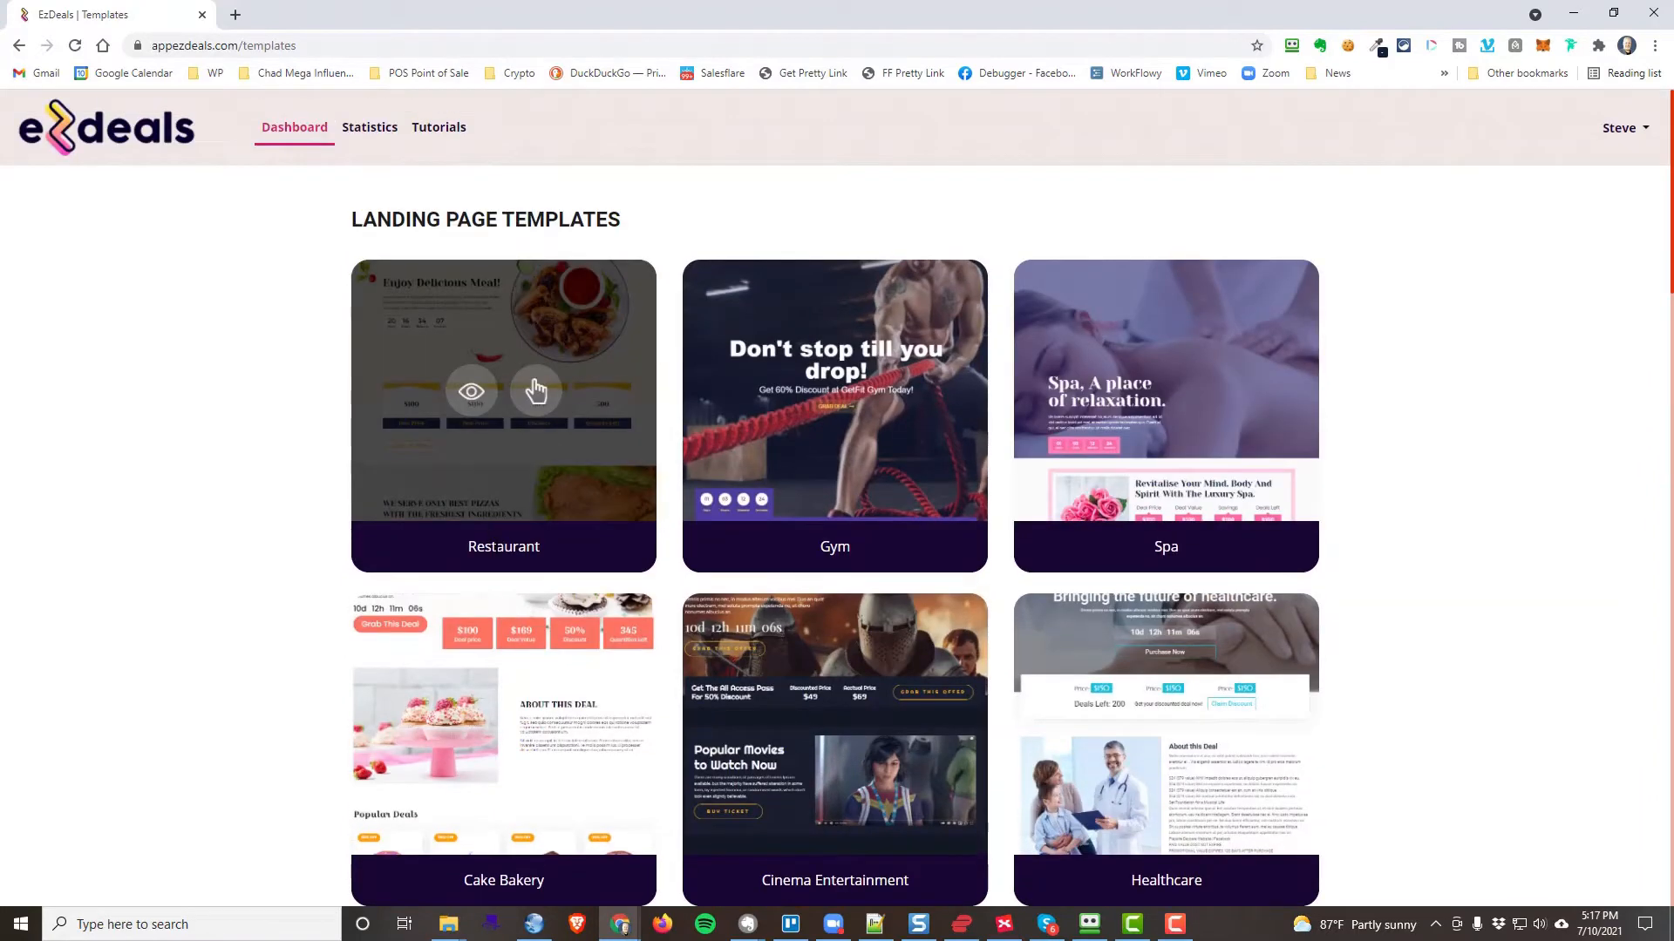
{"action": "left_click", "coordinate": [473, 395]}
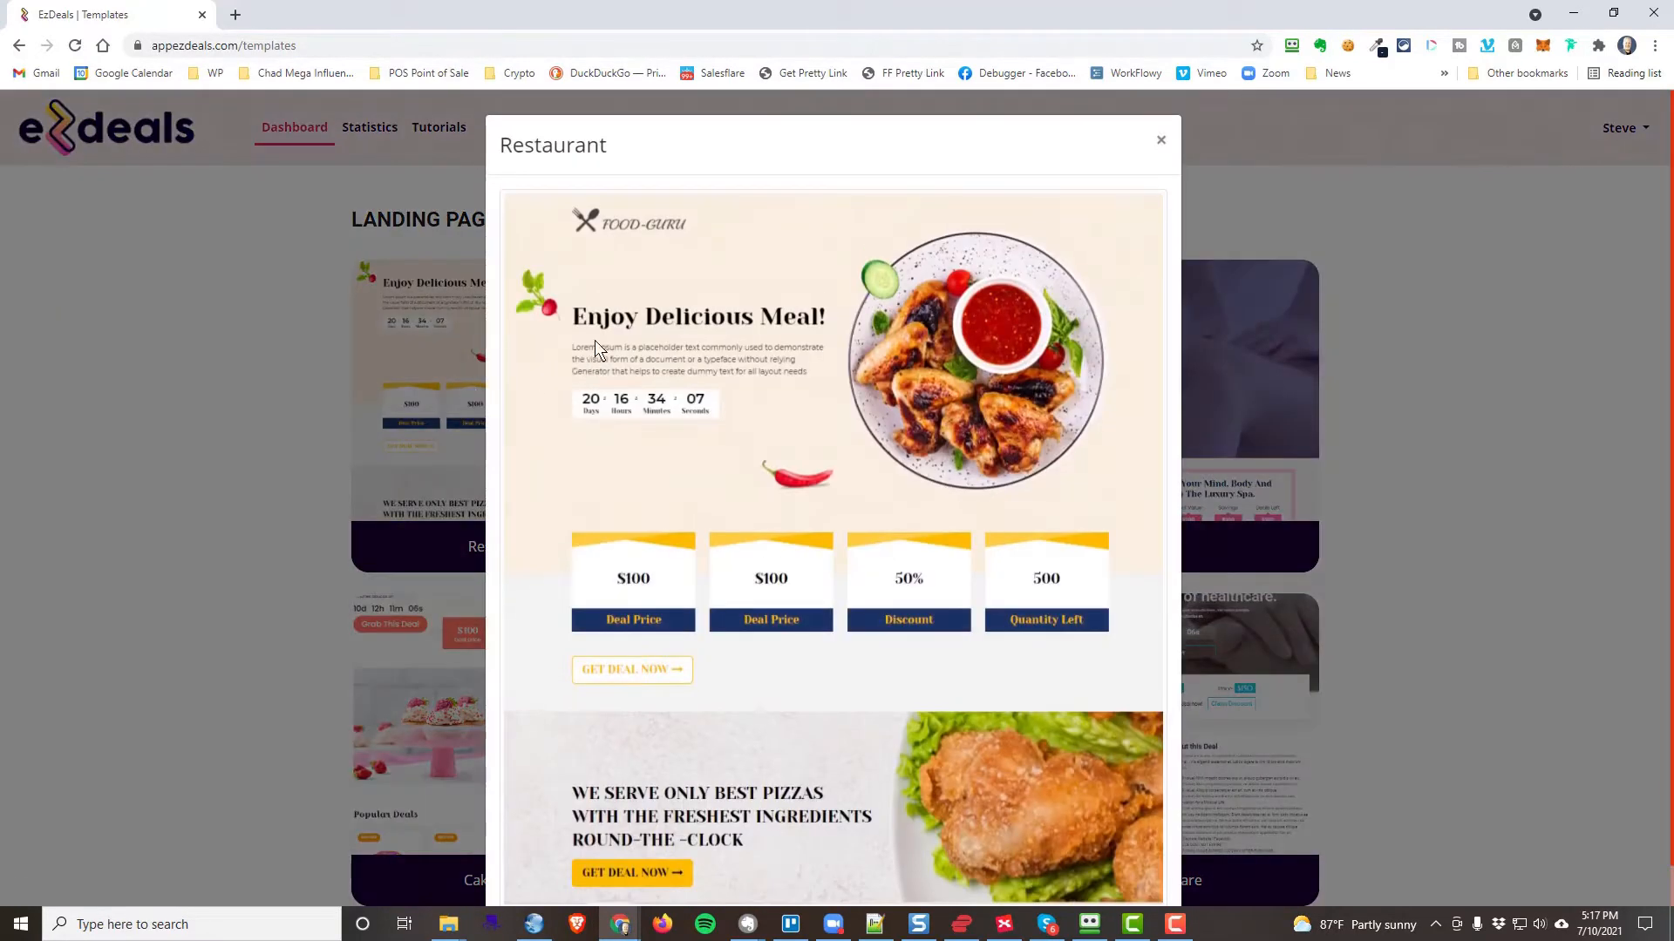
{"action": "scroll", "coordinate": [720, 397], "scroll_direction": "down", "scroll_amount": 1}
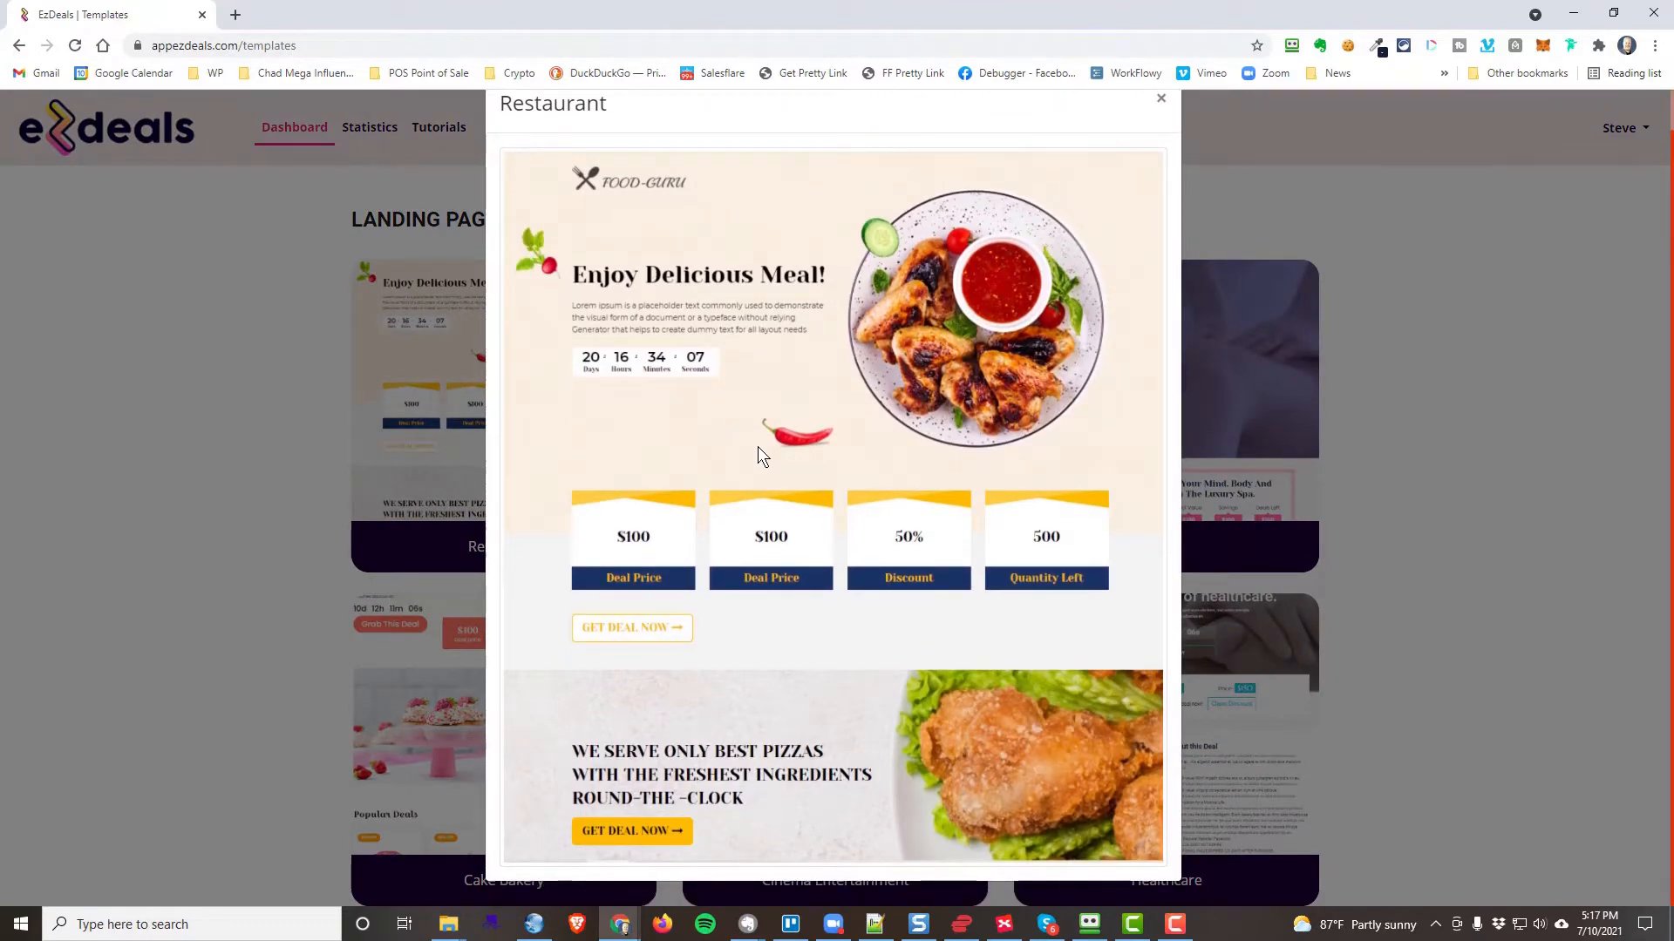
{"action": "scroll", "coordinate": [791, 410], "scroll_direction": "up", "scroll_amount": 1}
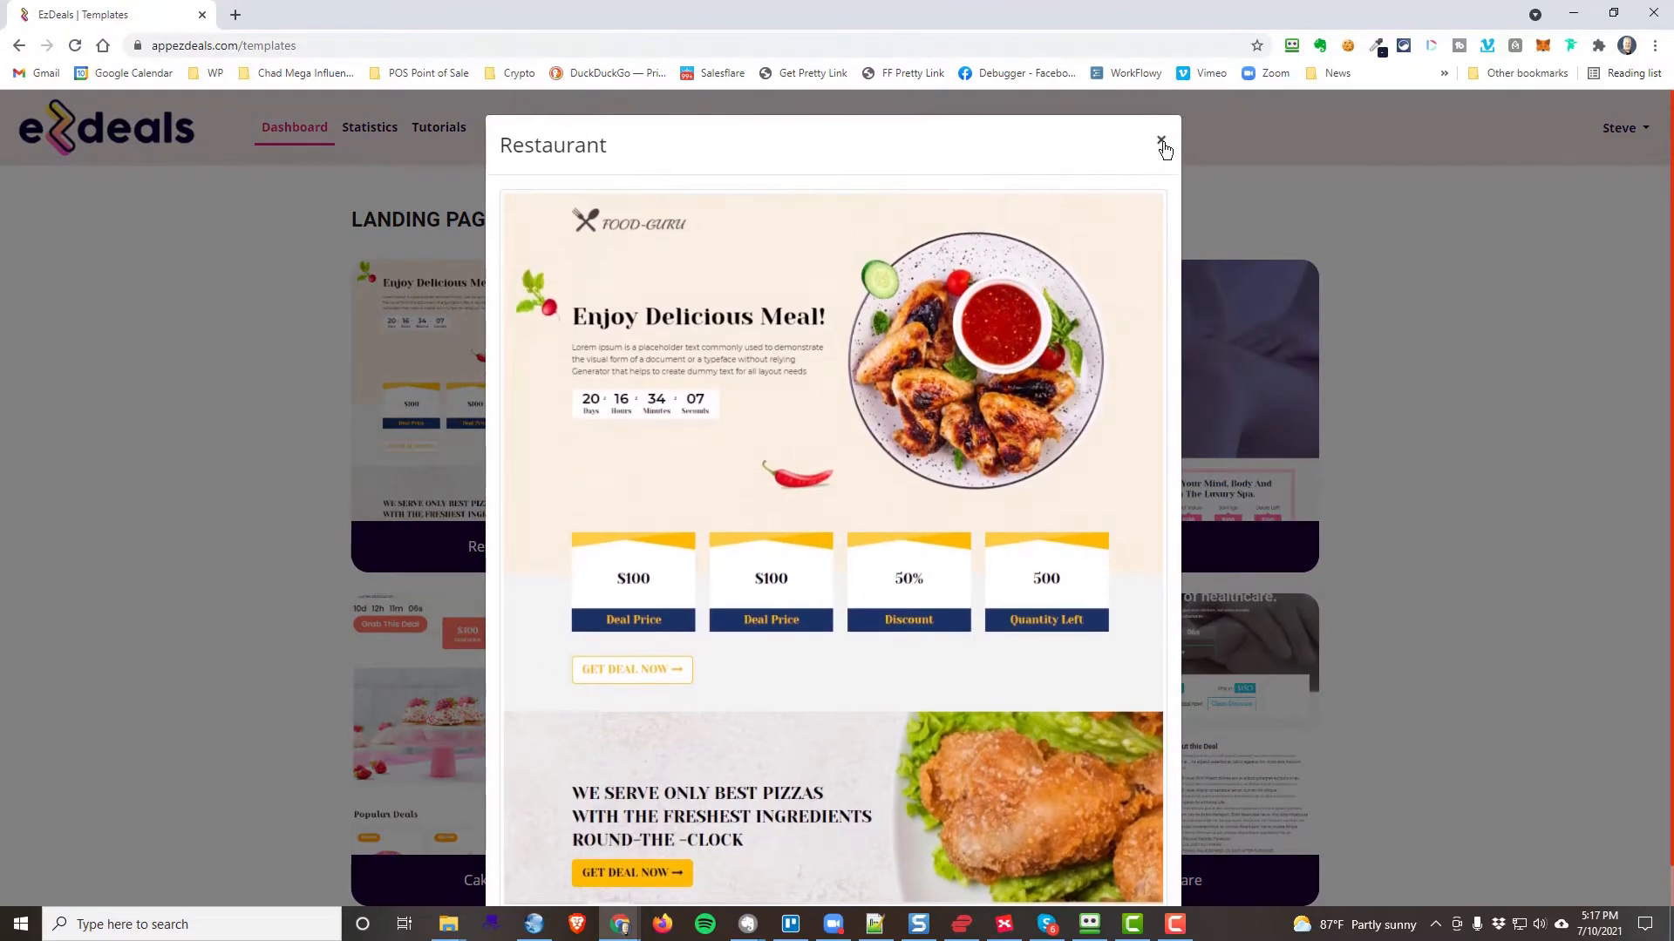
{"action": "left_click", "coordinate": [1162, 142]}
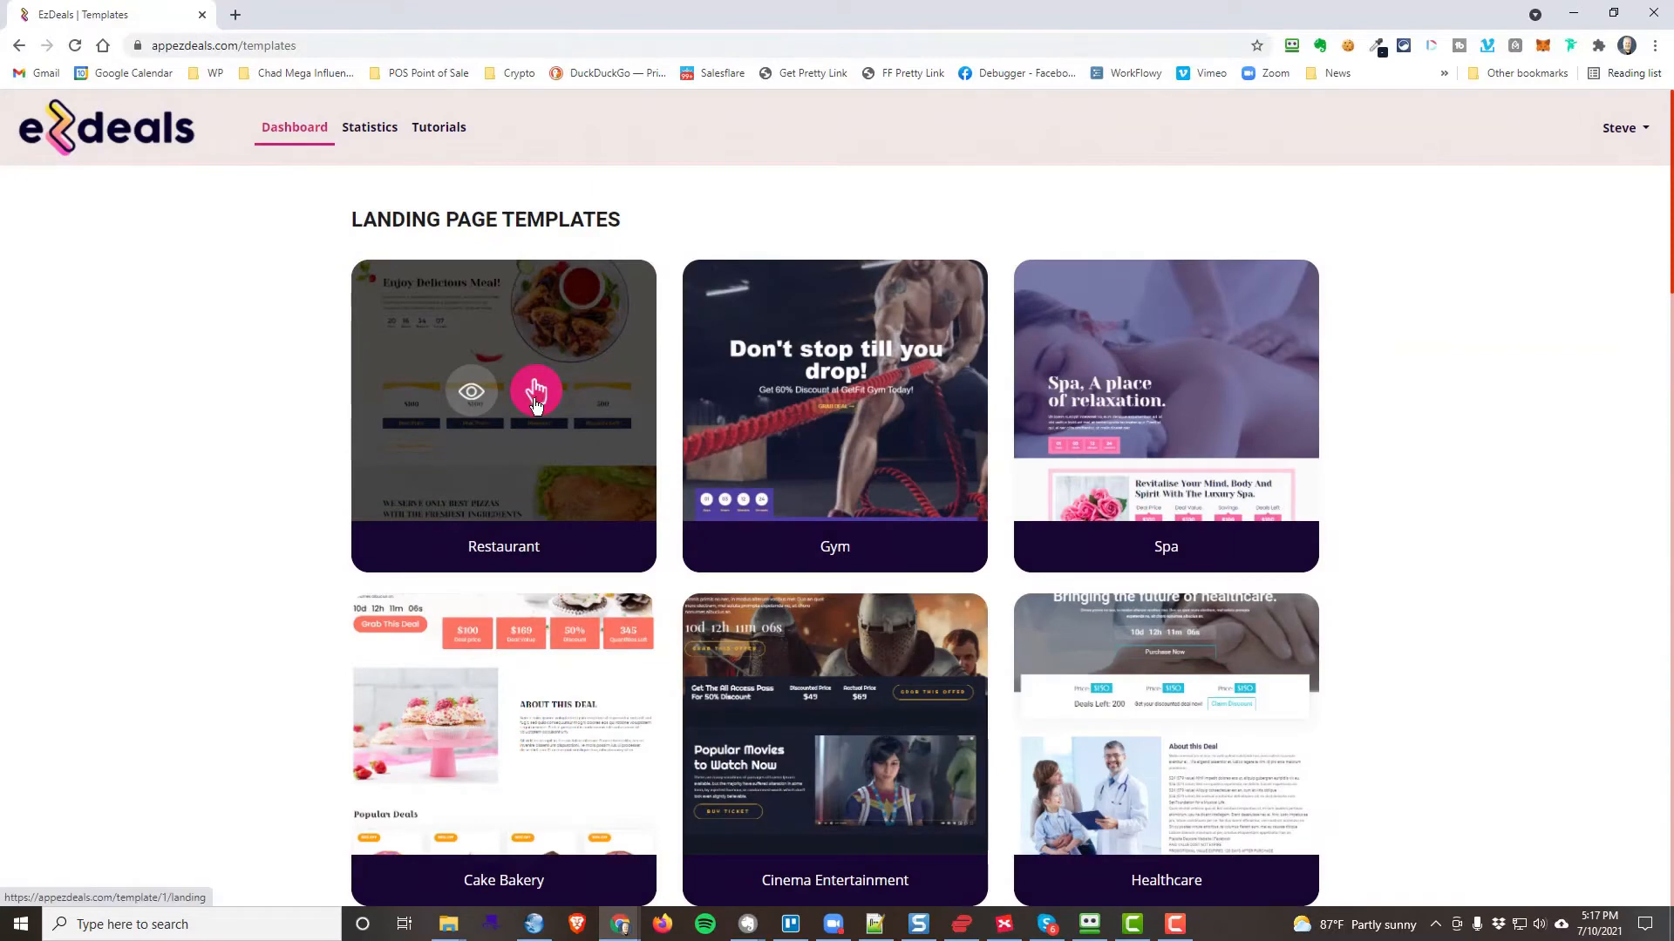
Select the Restaurant template for the deal and save it as the landing page.
{"action": "left_click", "coordinate": [535, 397]}
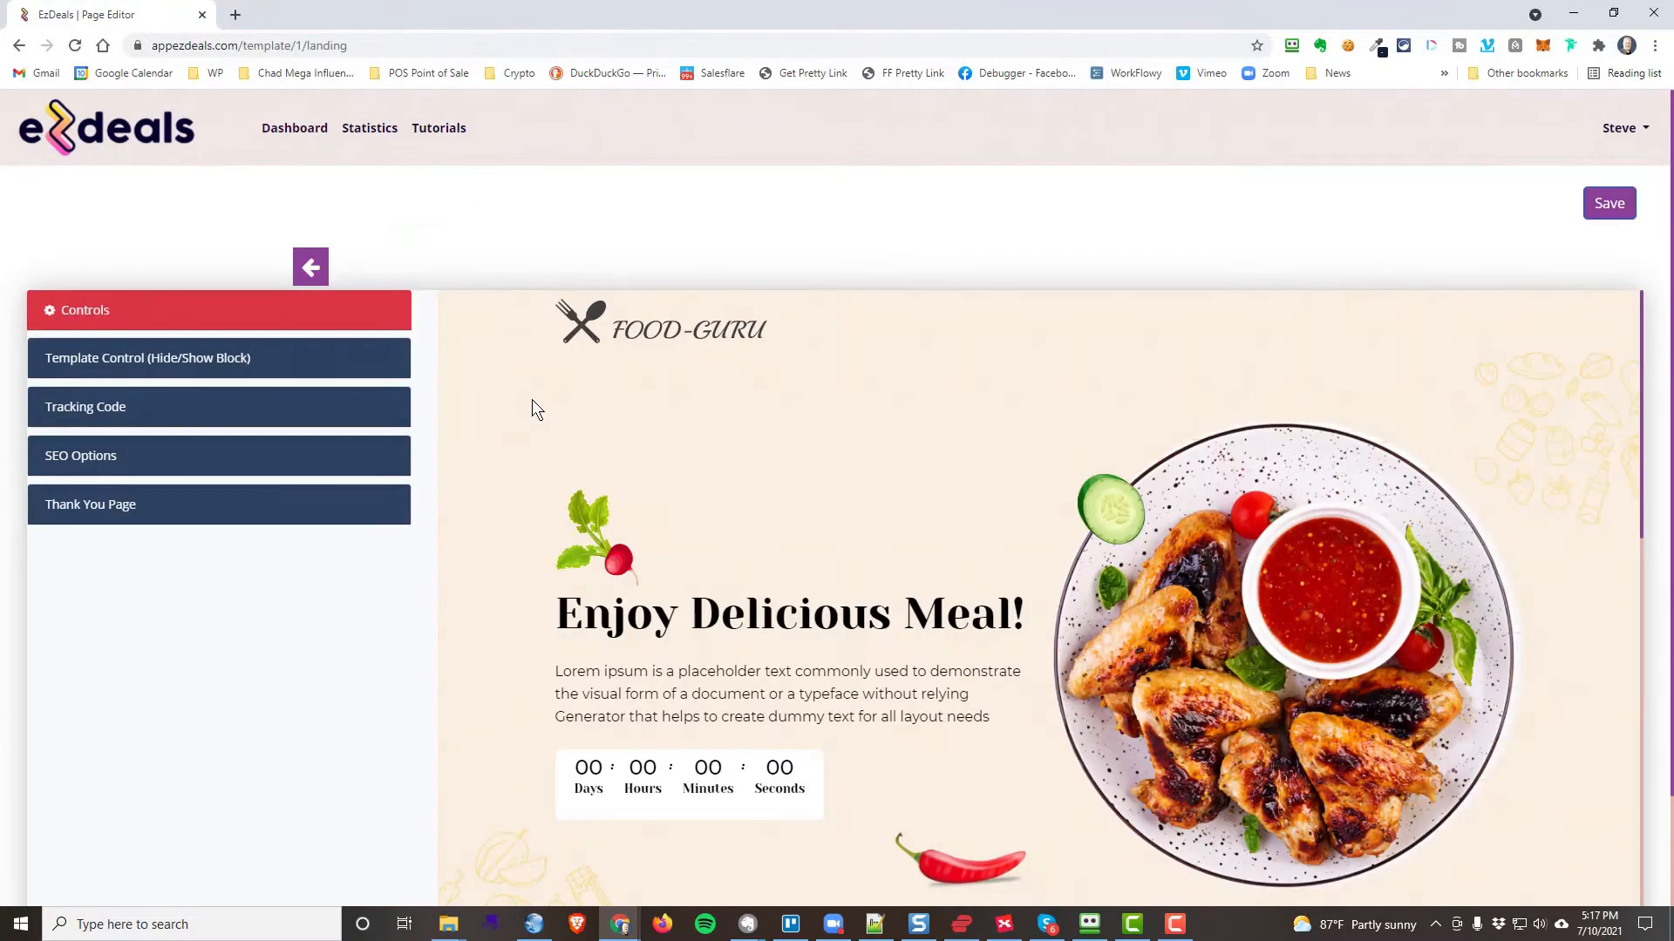
{"action": "left_click", "coordinate": [1612, 204]}
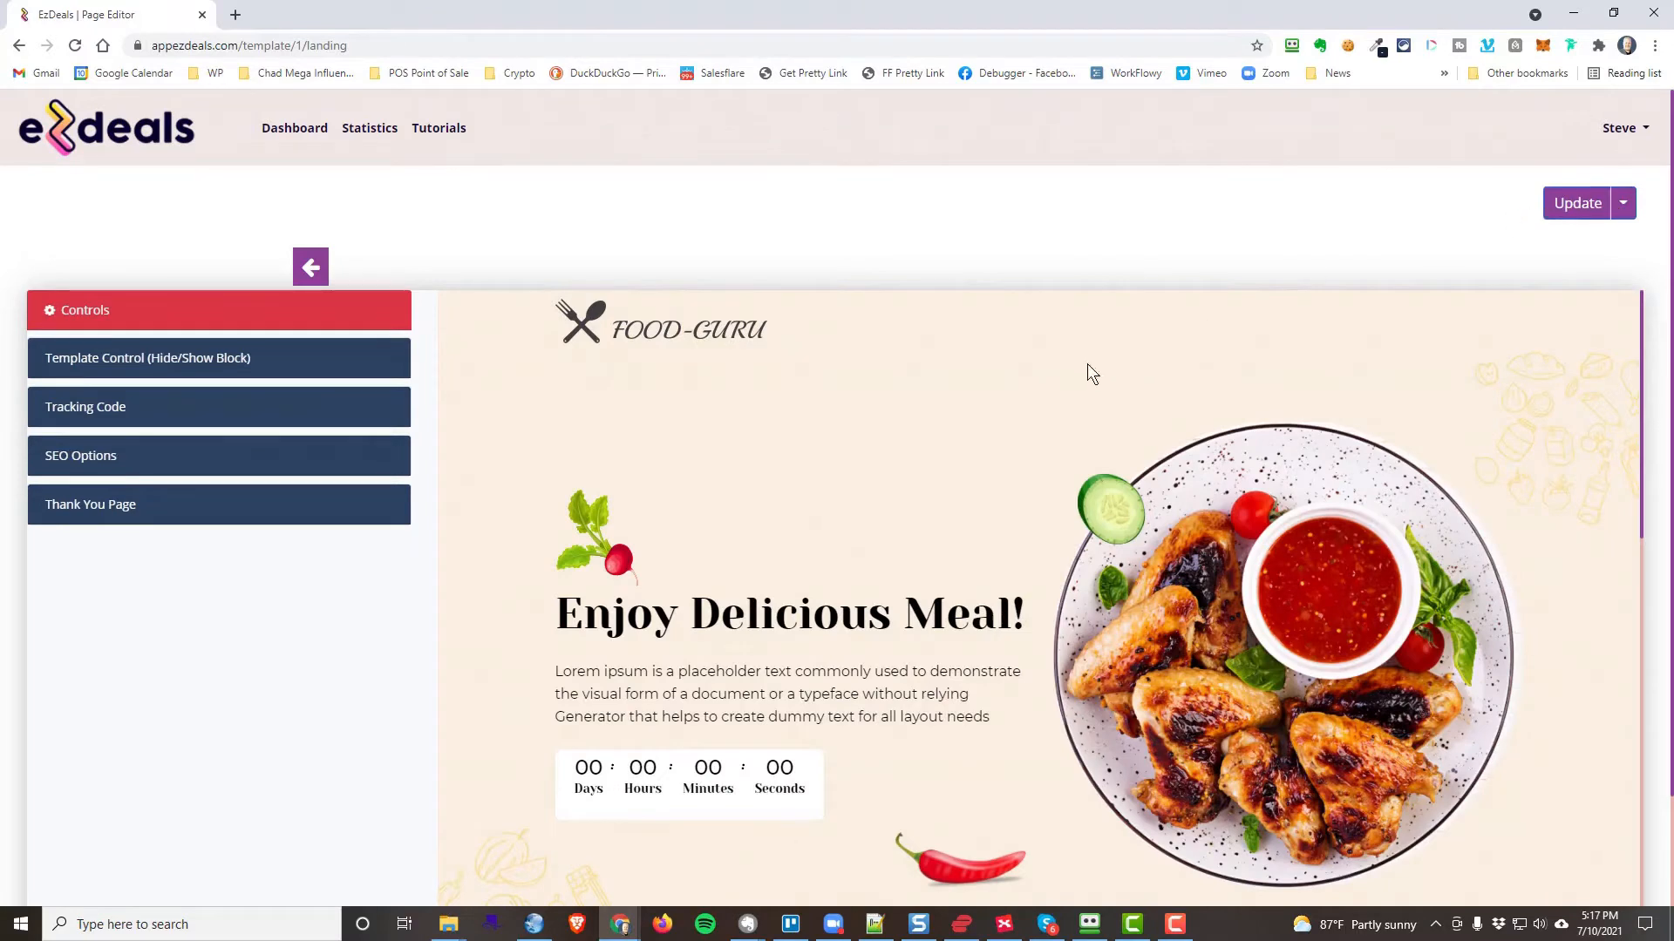
Publish the landing page and copy its published link.
{"action": "left_click", "coordinate": [1623, 203]}
{"action": "left_click", "coordinate": [1604, 244]}
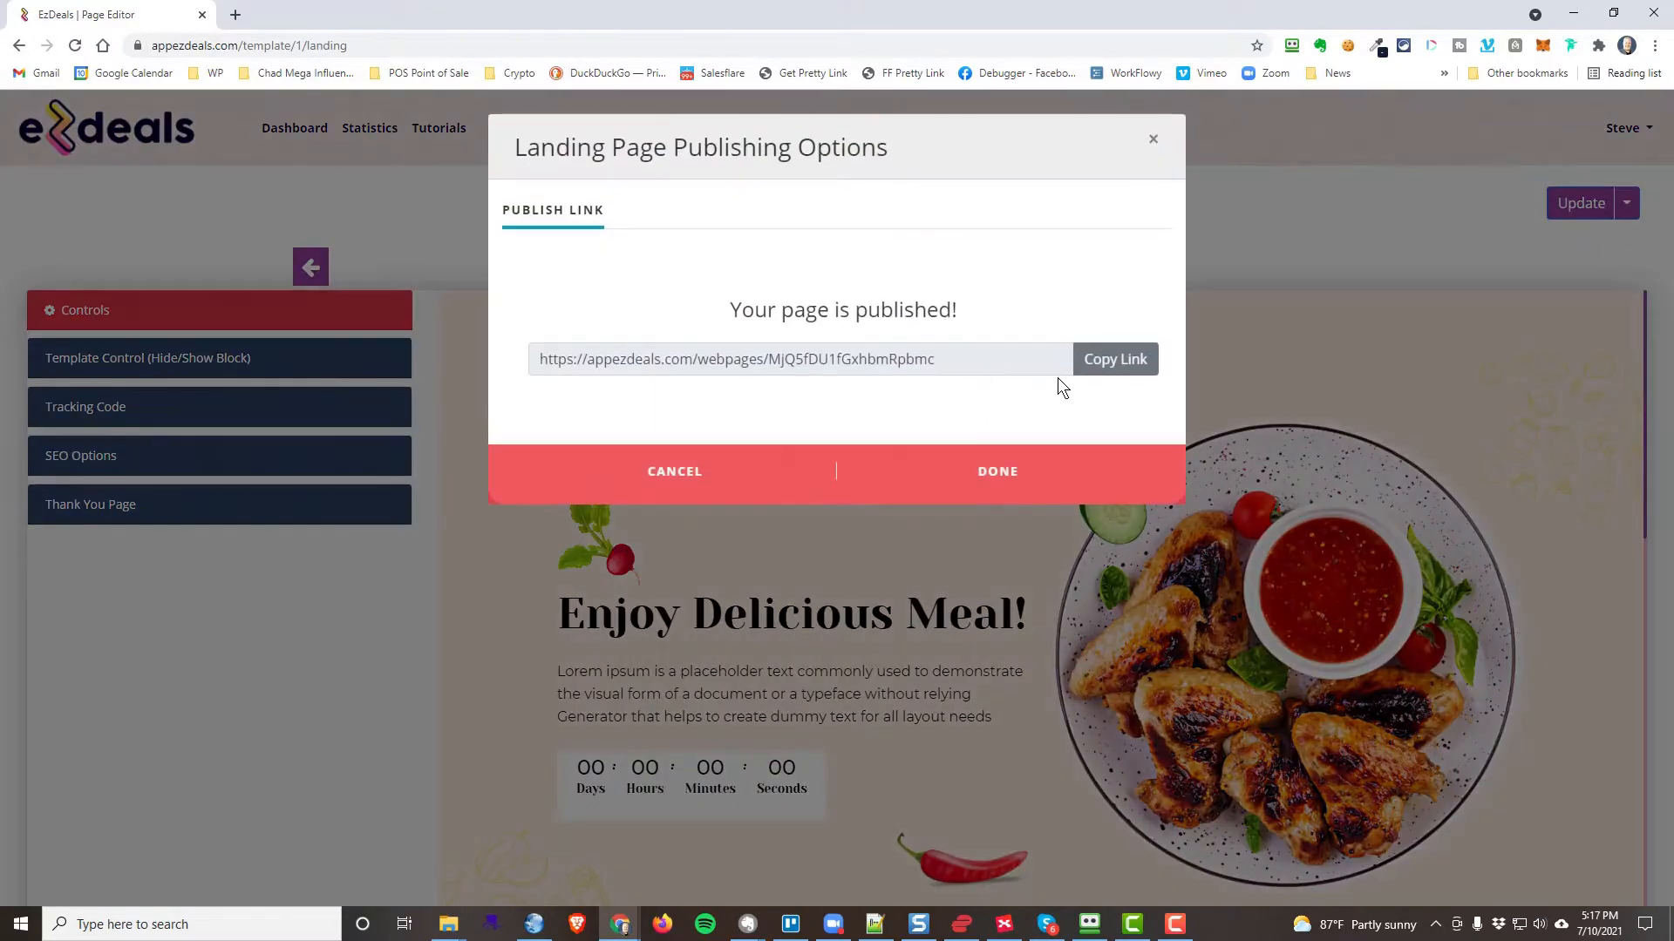
{"action": "left_click", "coordinate": [1095, 371]}
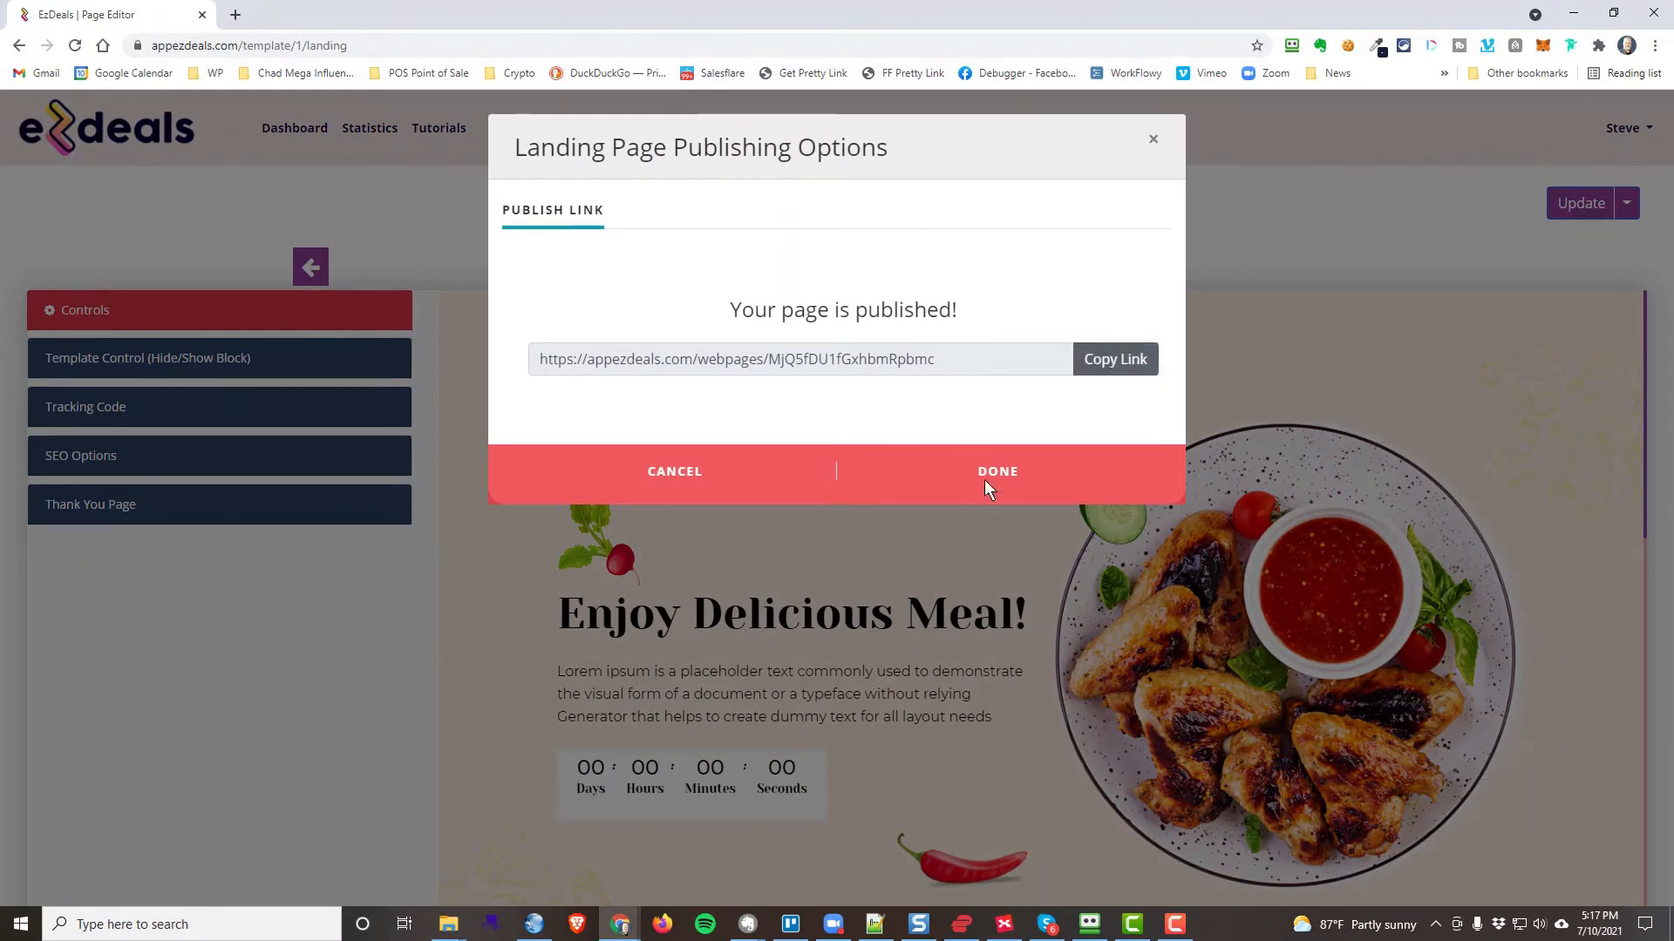
Open the copied link in a new browser tab and look over the published landing page.
{"action": "left_click", "coordinate": [236, 15]}
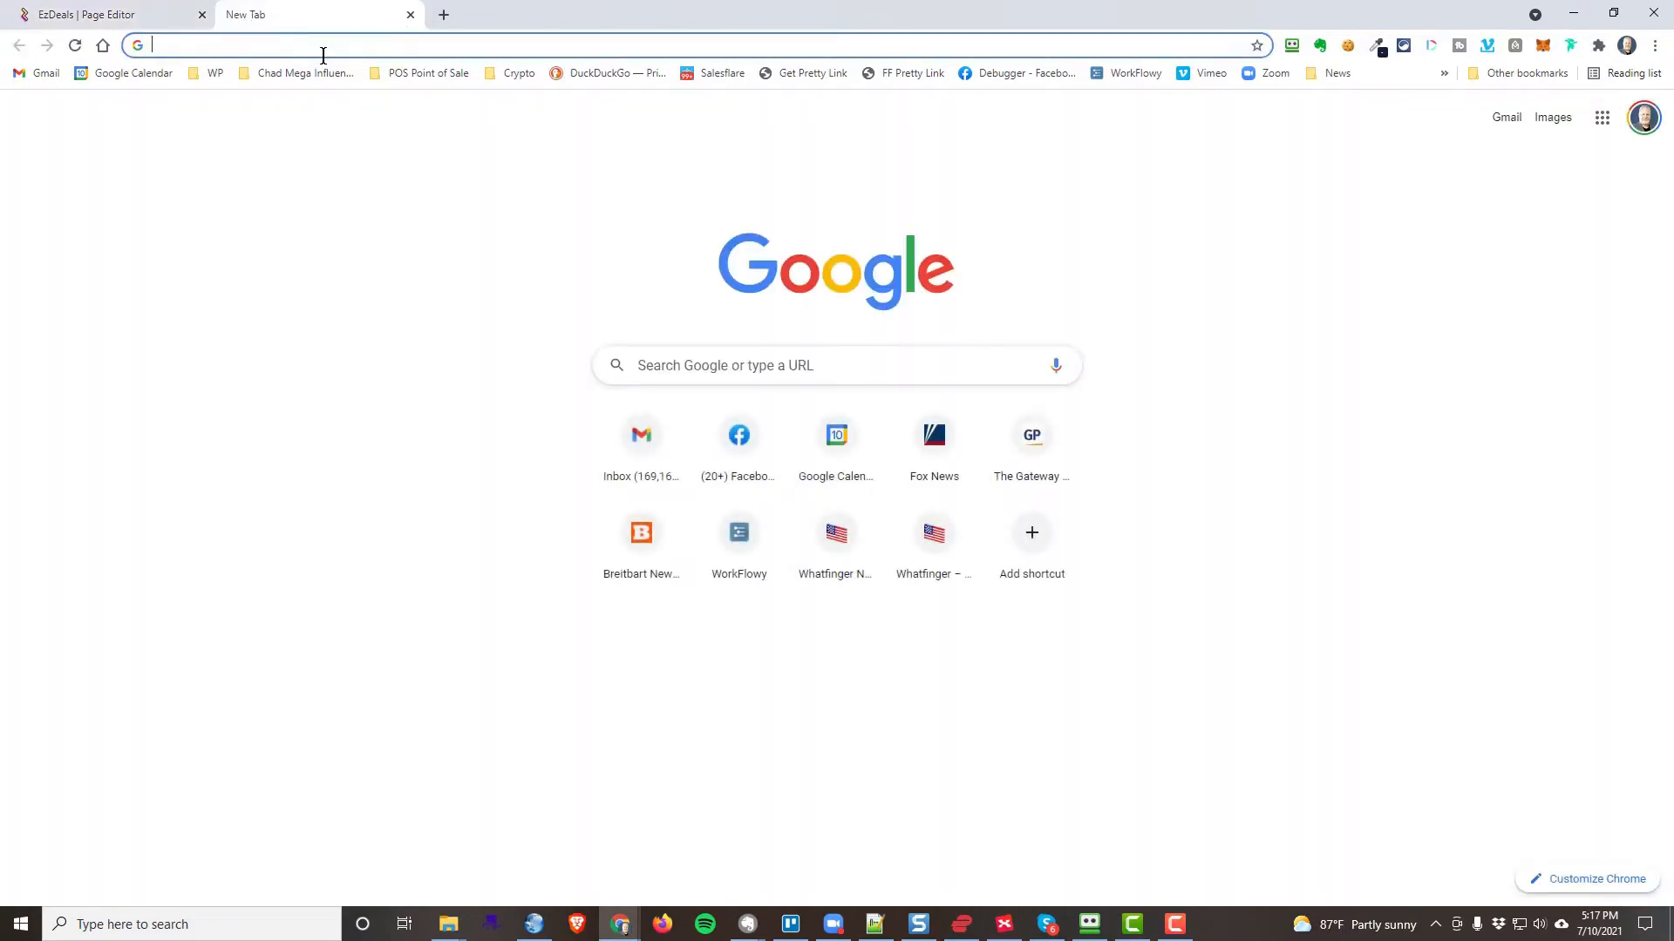
{"action": "key", "text": "ctrl+v"}
{"action": "key", "text": "Return"}
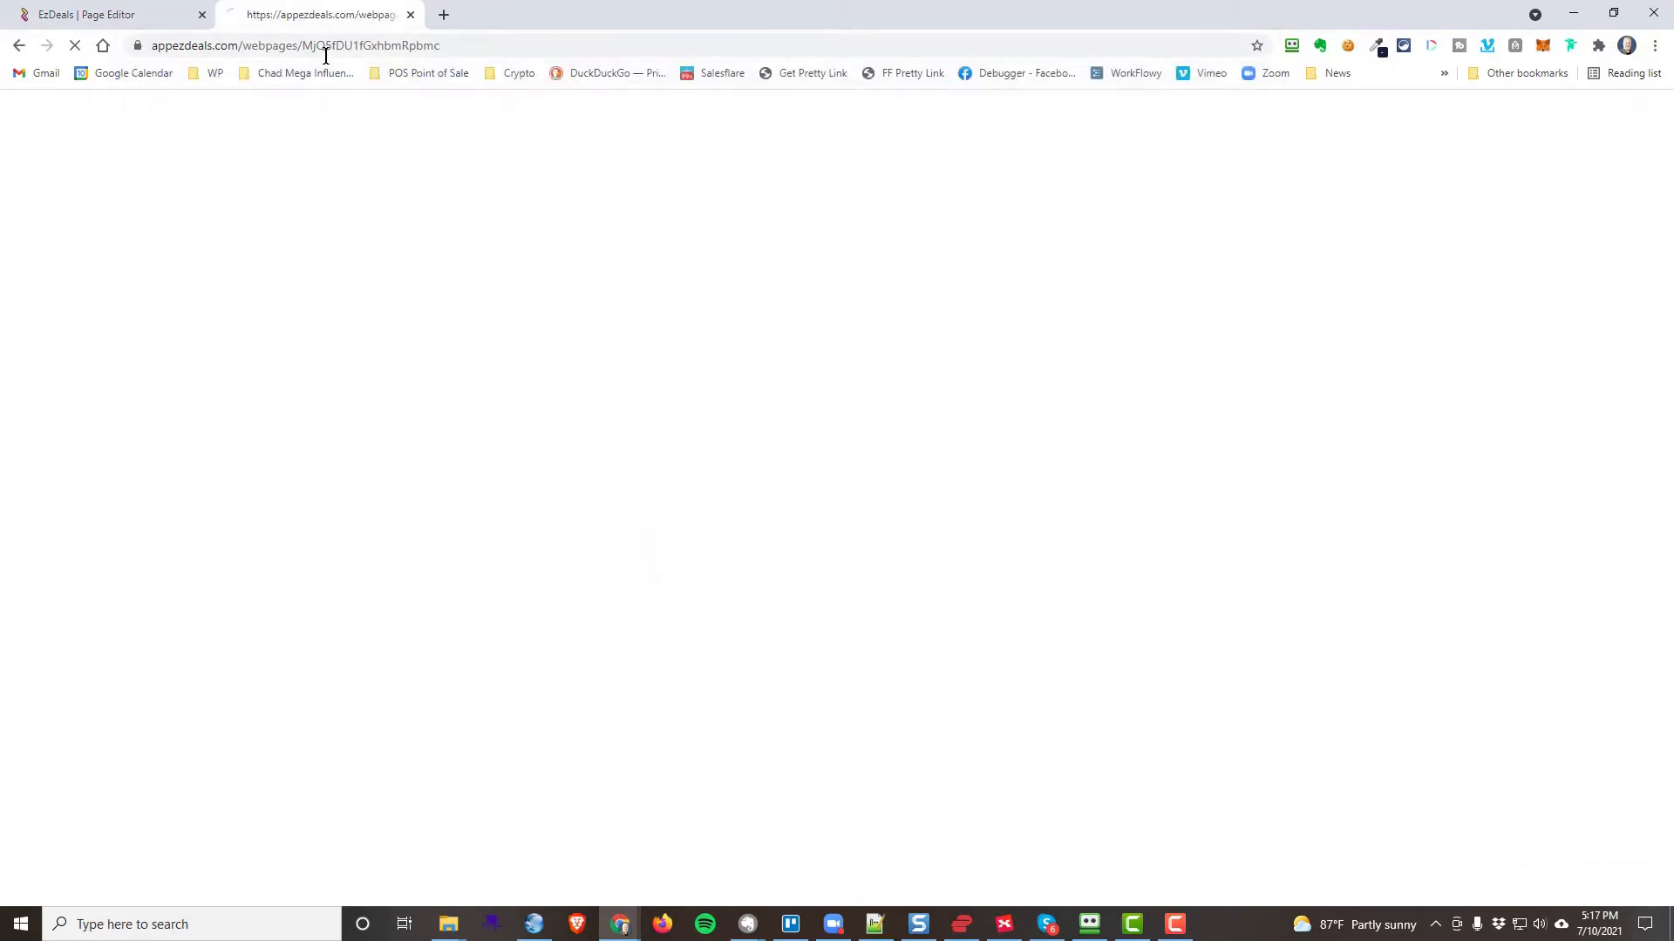
{"action": "scroll", "coordinate": [955, 542], "scroll_direction": "down", "scroll_amount": 10}
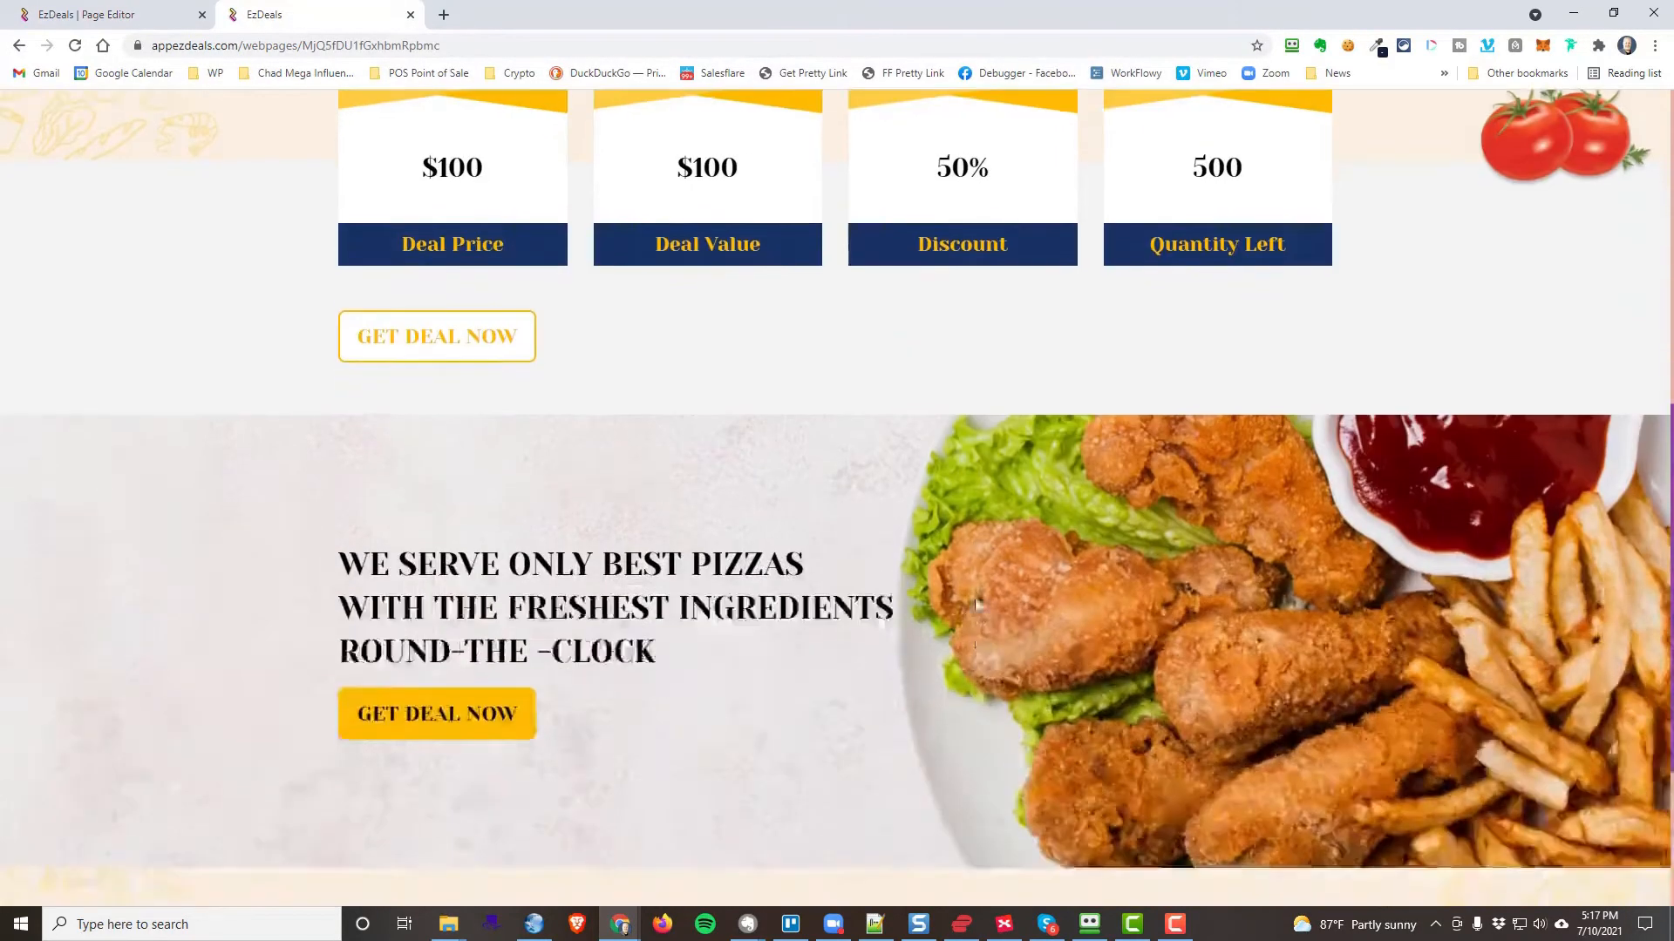
{"action": "scroll", "coordinate": [981, 698], "scroll_direction": "up", "scroll_amount": 5}
{"action": "scroll", "coordinate": [969, 693], "scroll_direction": "up", "scroll_amount": 6}
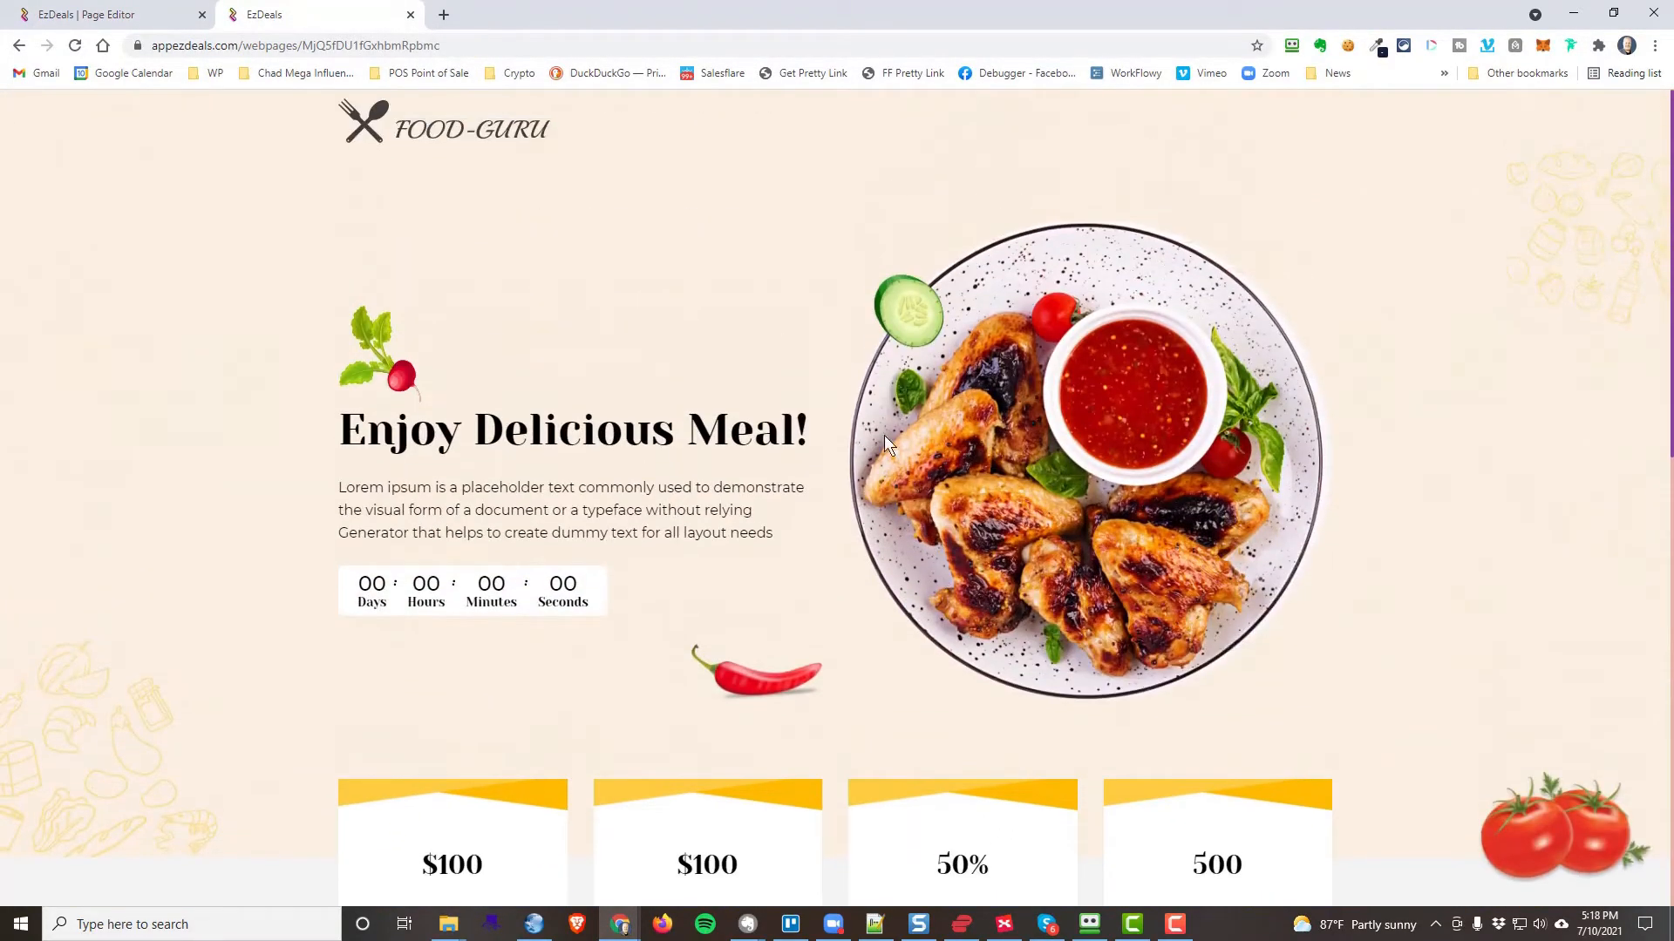
{"action": "scroll", "coordinate": [763, 510], "scroll_direction": "down", "scroll_amount": 5}
{"action": "scroll", "coordinate": [752, 516], "scroll_direction": "up", "scroll_amount": 5}
Return to the page editor and replace the FOOD-GURU logo with the stored Little Louie's image lllogo-trans.png.
{"action": "left_click", "coordinate": [161, 19]}
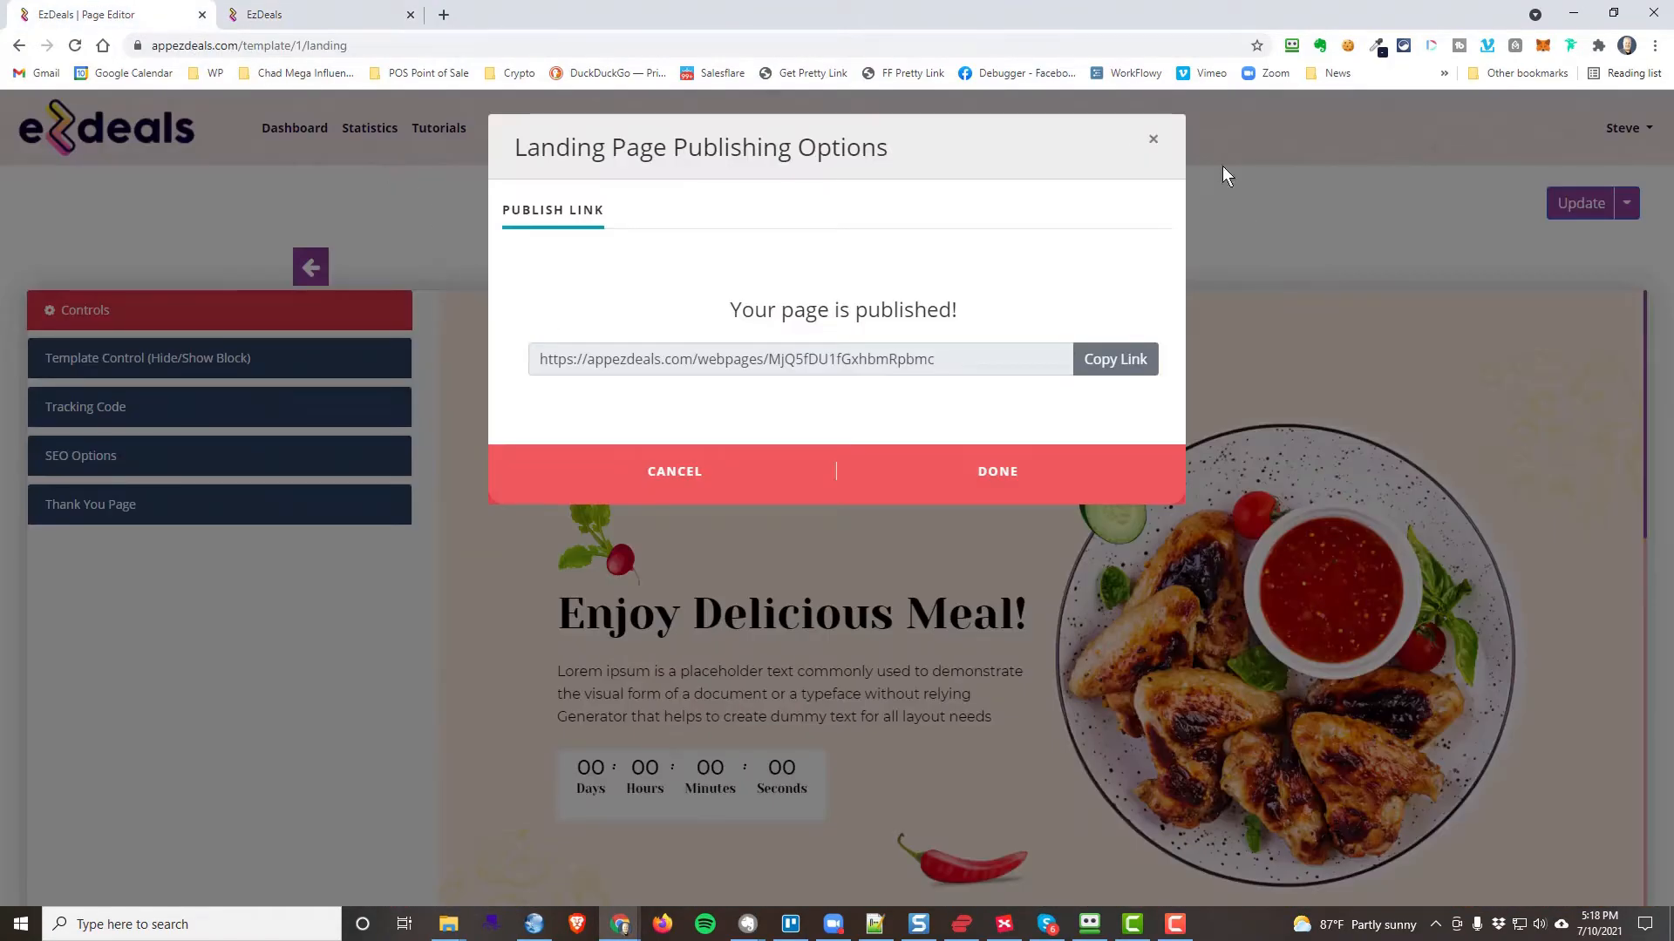
{"action": "left_click", "coordinate": [1153, 141]}
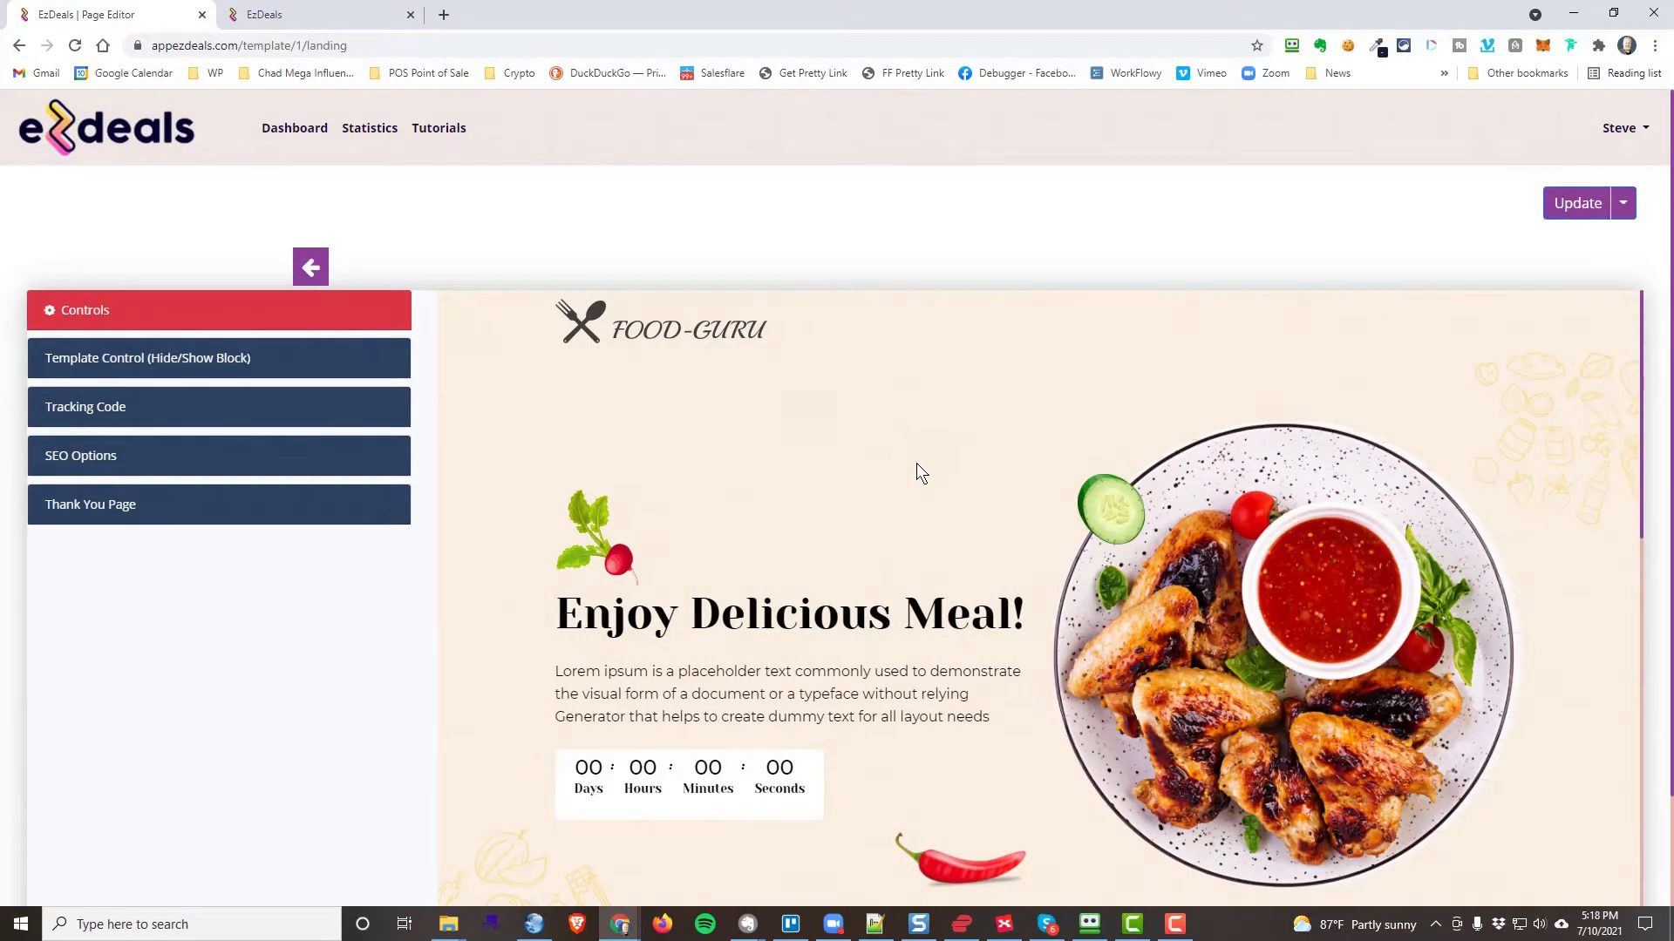
{"action": "left_click", "coordinate": [655, 328]}
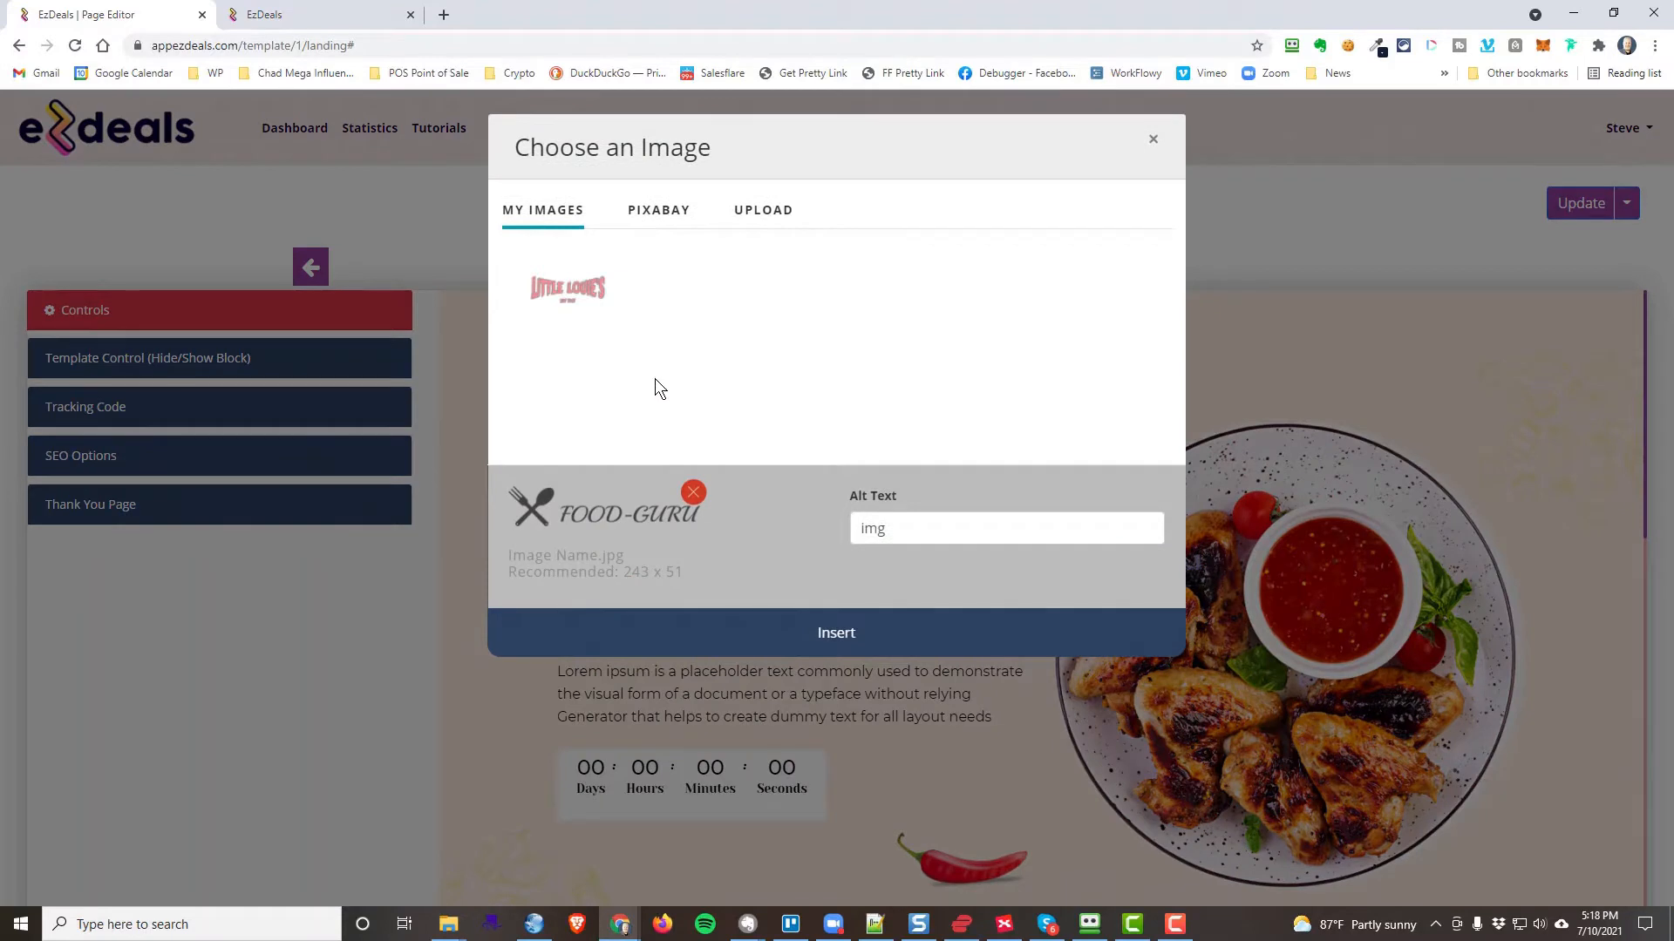
{"action": "left_click", "coordinate": [582, 292]}
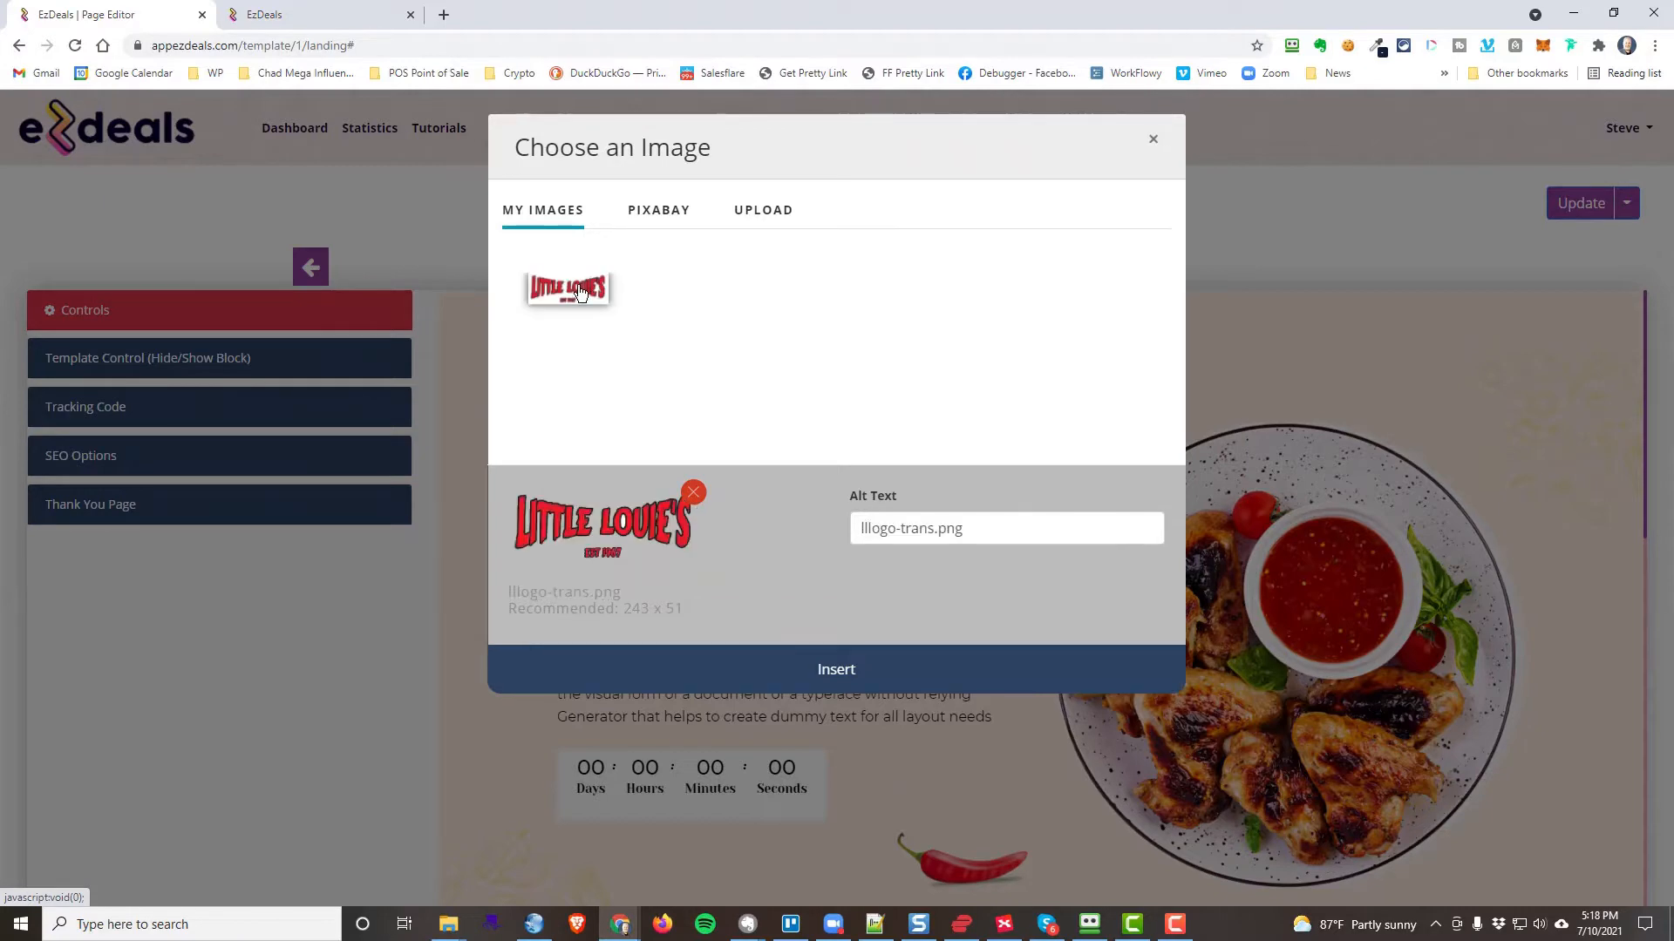
{"action": "left_click", "coordinate": [848, 677]}
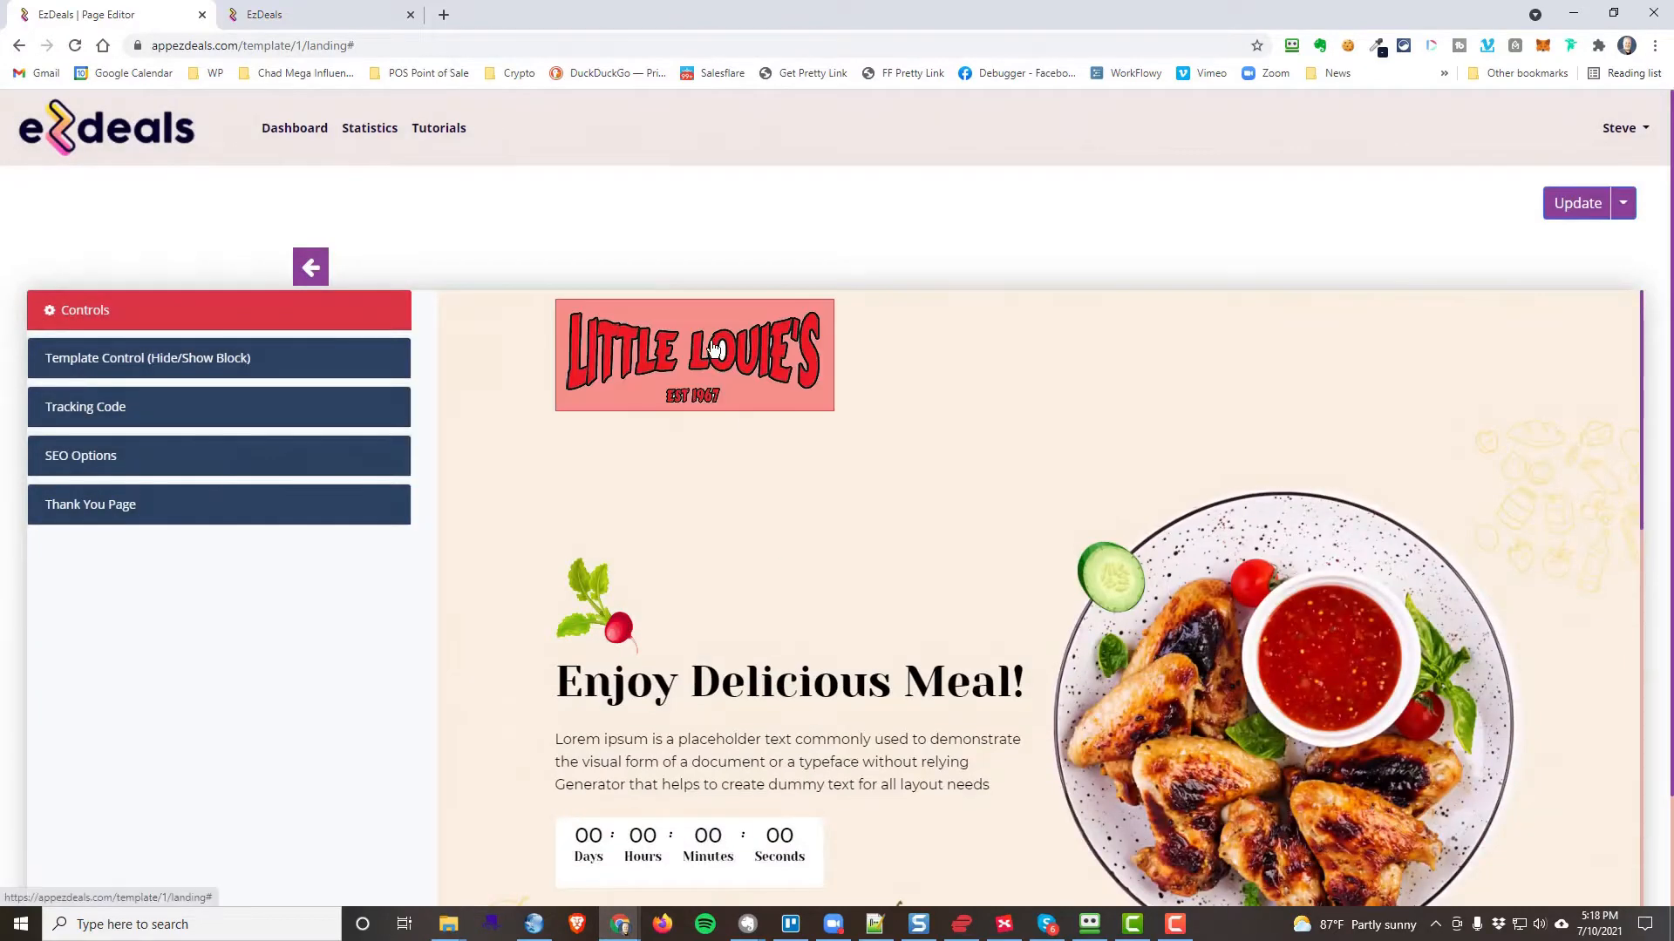
Replace the chicken wings image with the Pixabay hot dog and French fries photo found by searching "hot dog and fries".
{"action": "scroll", "coordinate": [770, 534], "scroll_direction": "down", "scroll_amount": 3}
{"action": "scroll", "coordinate": [775, 539], "scroll_direction": "up", "scroll_amount": 3}
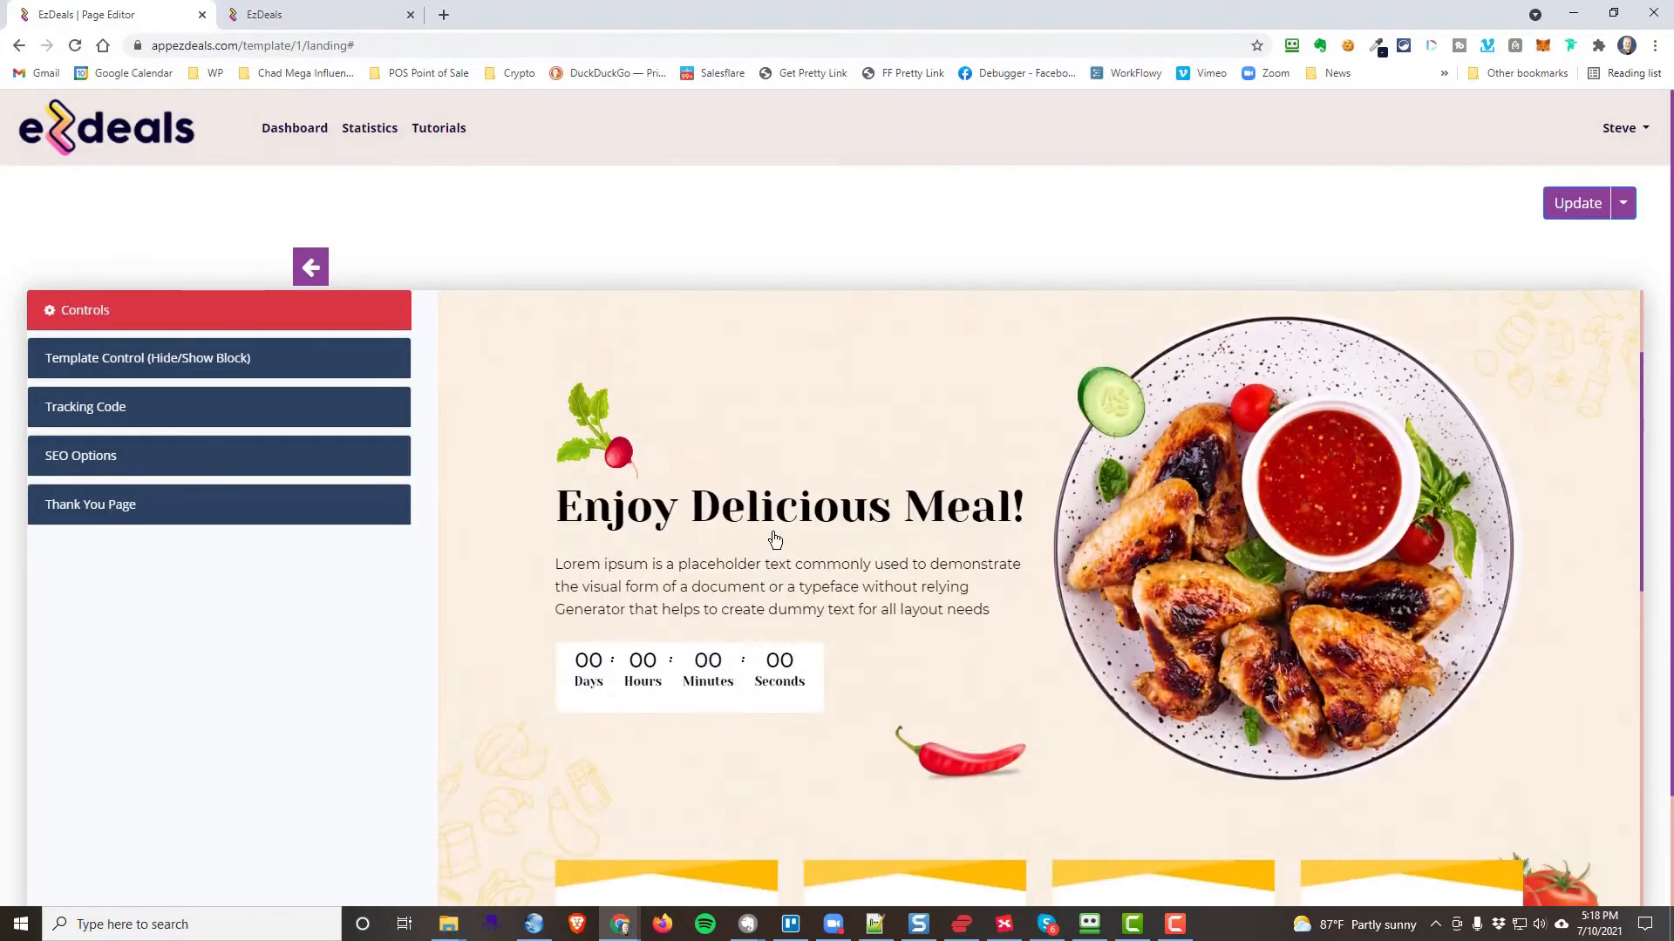
{"action": "scroll", "coordinate": [1039, 583], "scroll_direction": "down", "scroll_amount": 2}
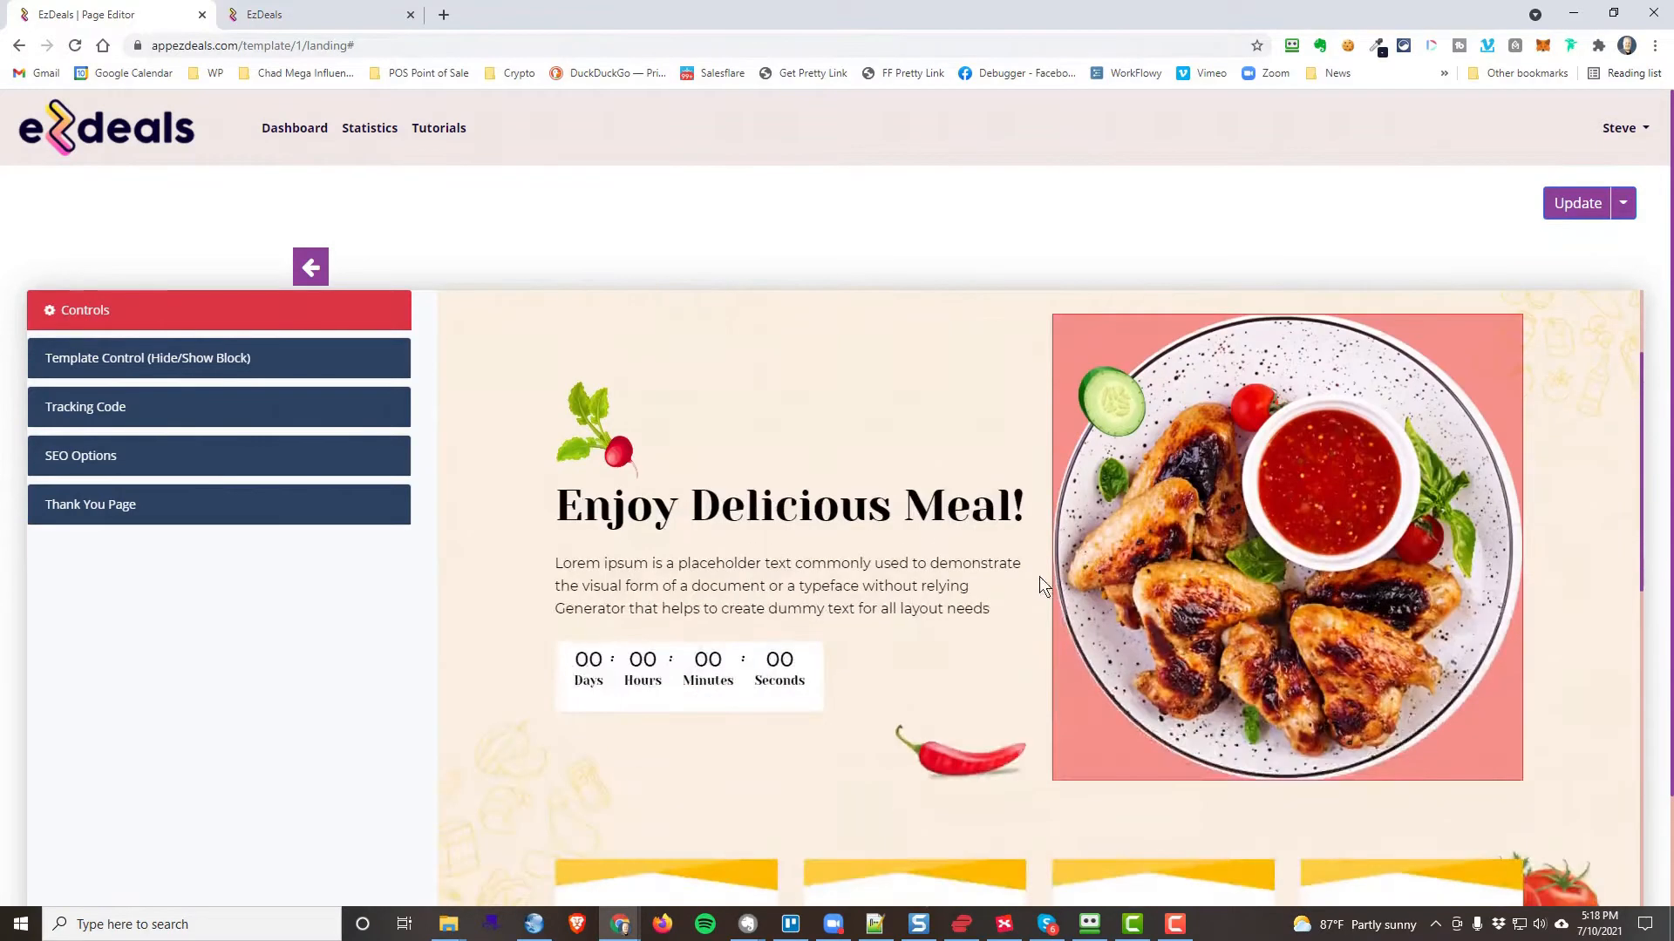
{"action": "left_click", "coordinate": [1205, 533]}
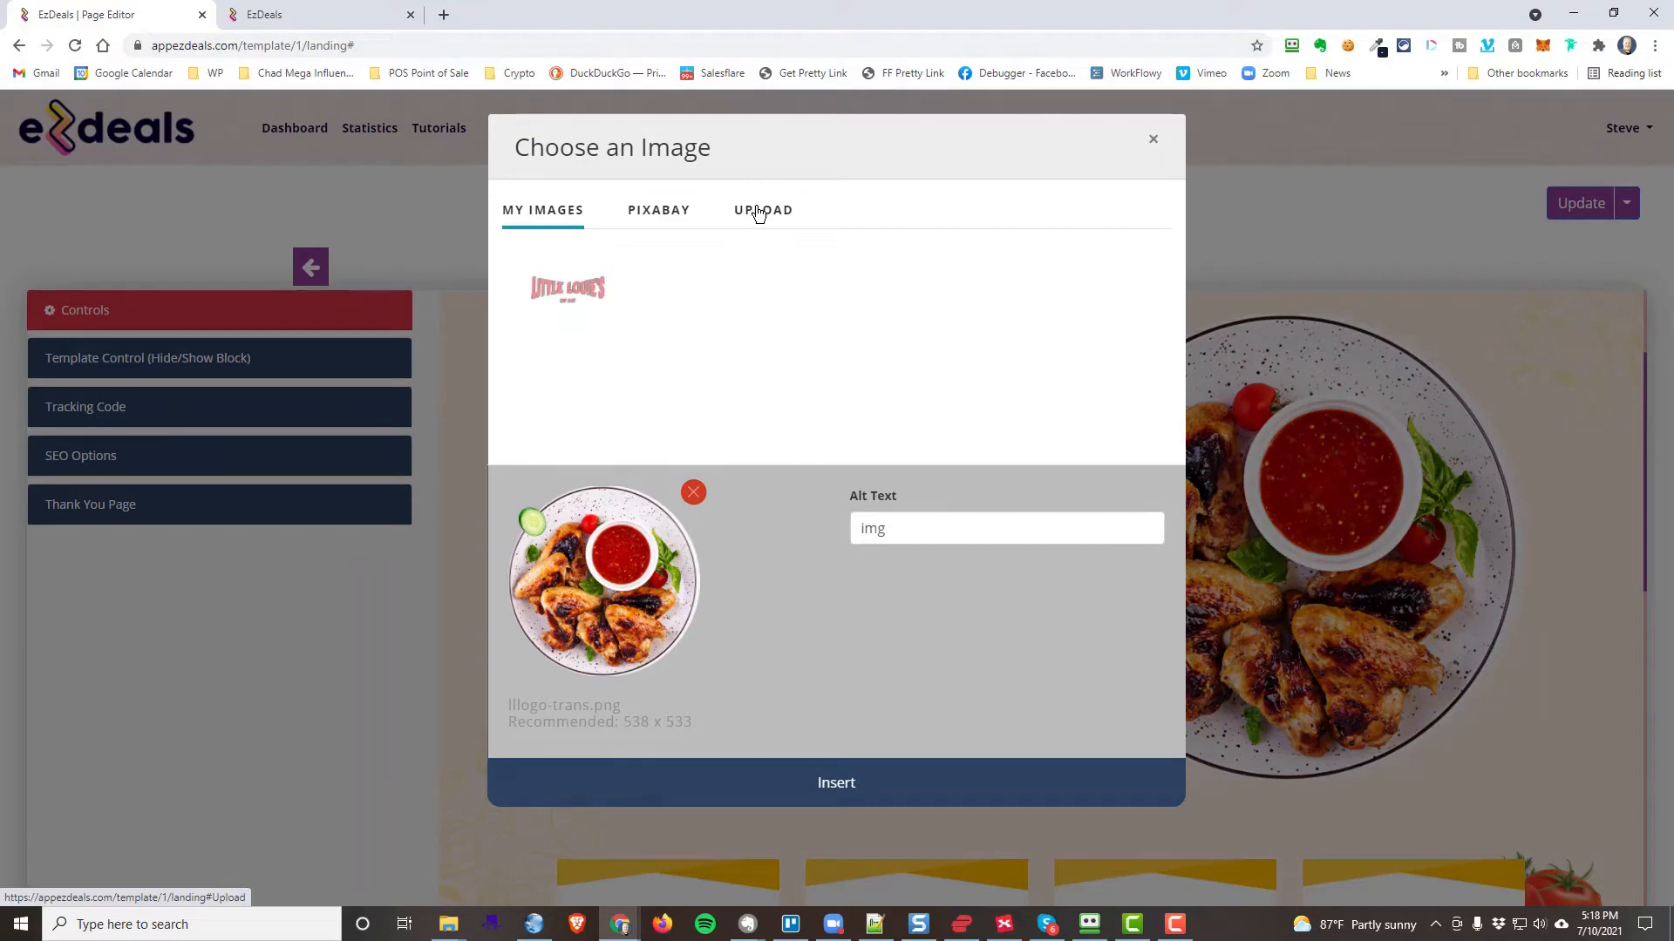
{"action": "left_click", "coordinate": [670, 214]}
{"action": "left_click", "coordinate": [771, 288]}
{"action": "type", "text": "hot"}
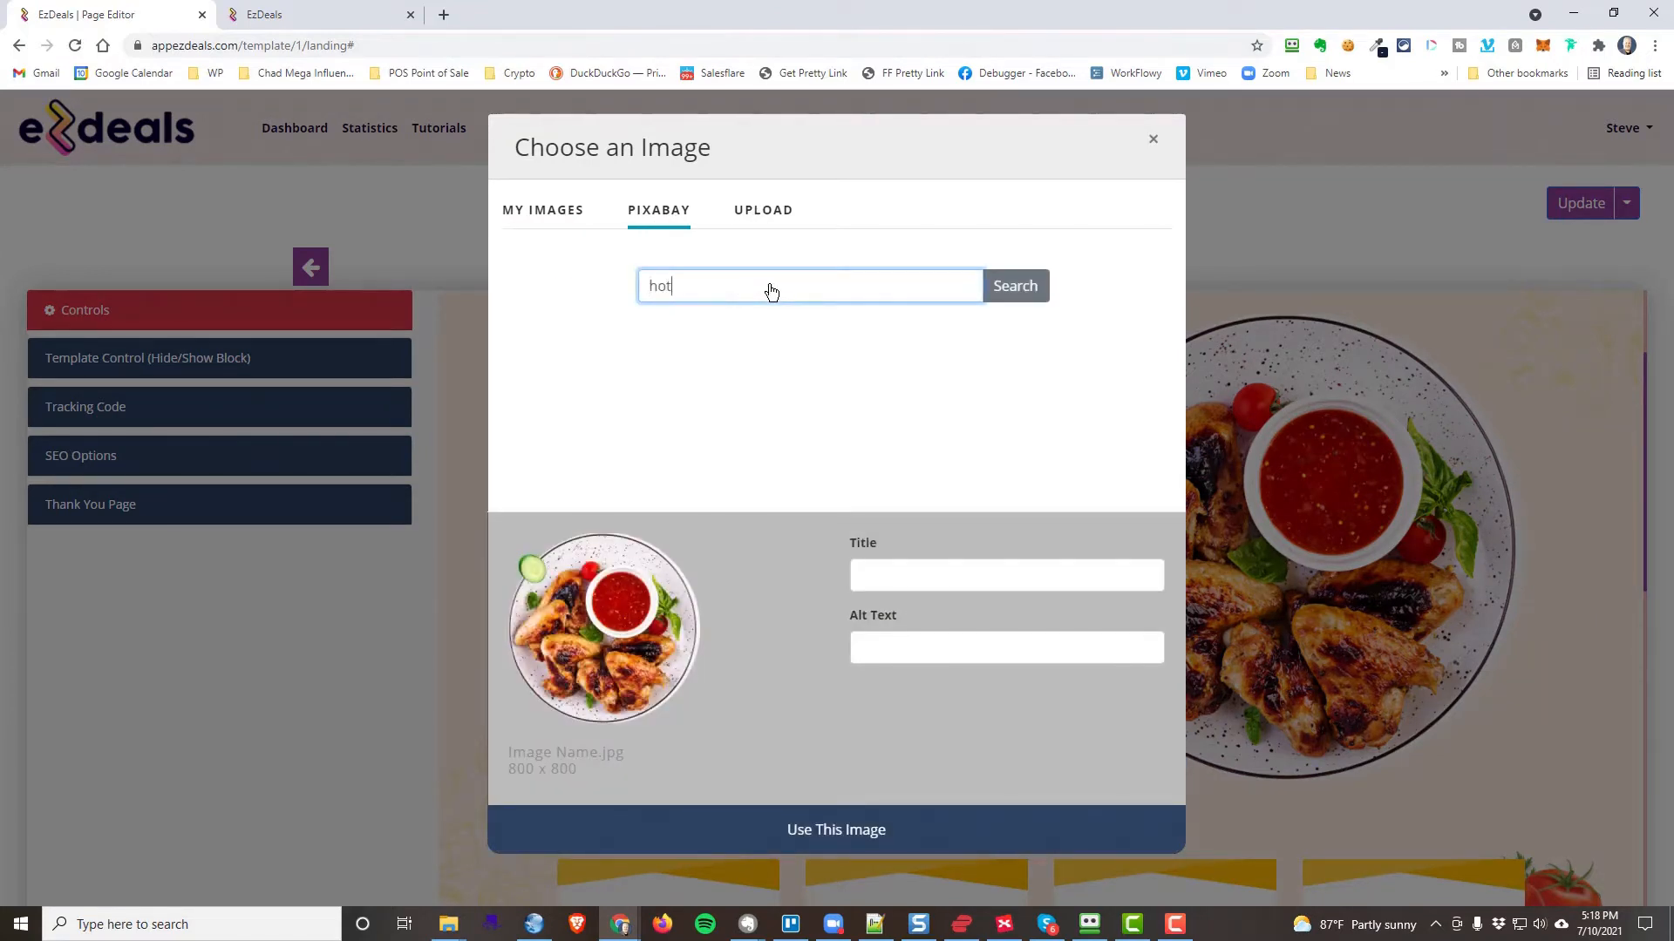
{"action": "type", "text": " dog and fries"}
{"action": "left_click", "coordinate": [1011, 280]}
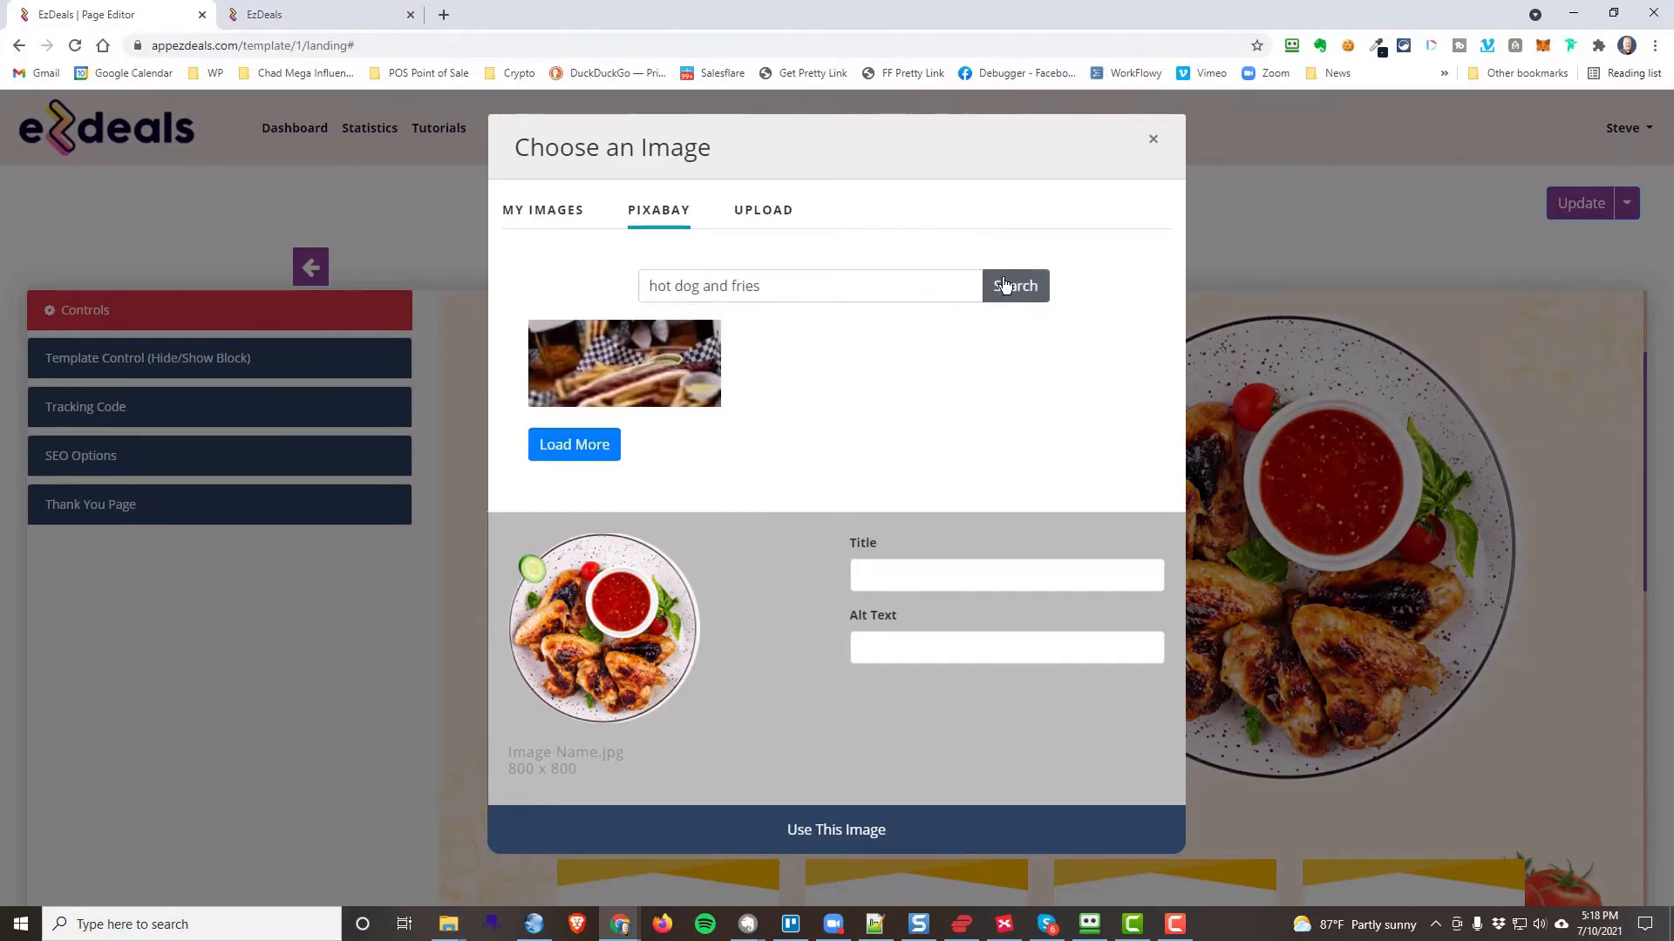
{"action": "left_click", "coordinate": [609, 356]}
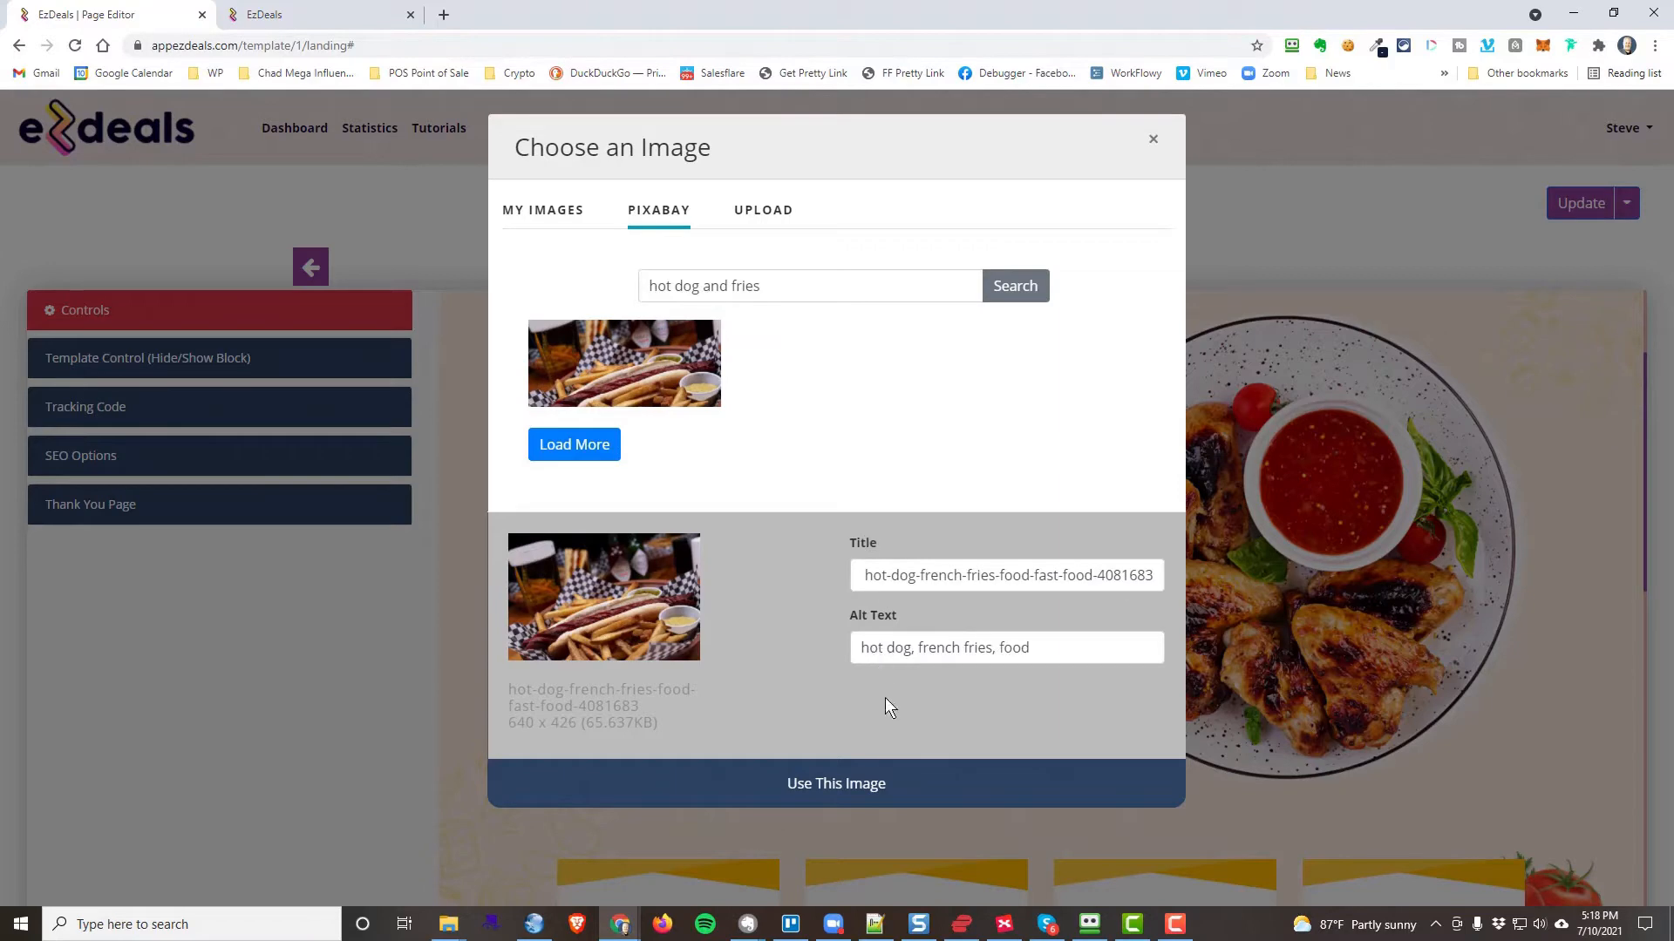
{"action": "left_click", "coordinate": [863, 799]}
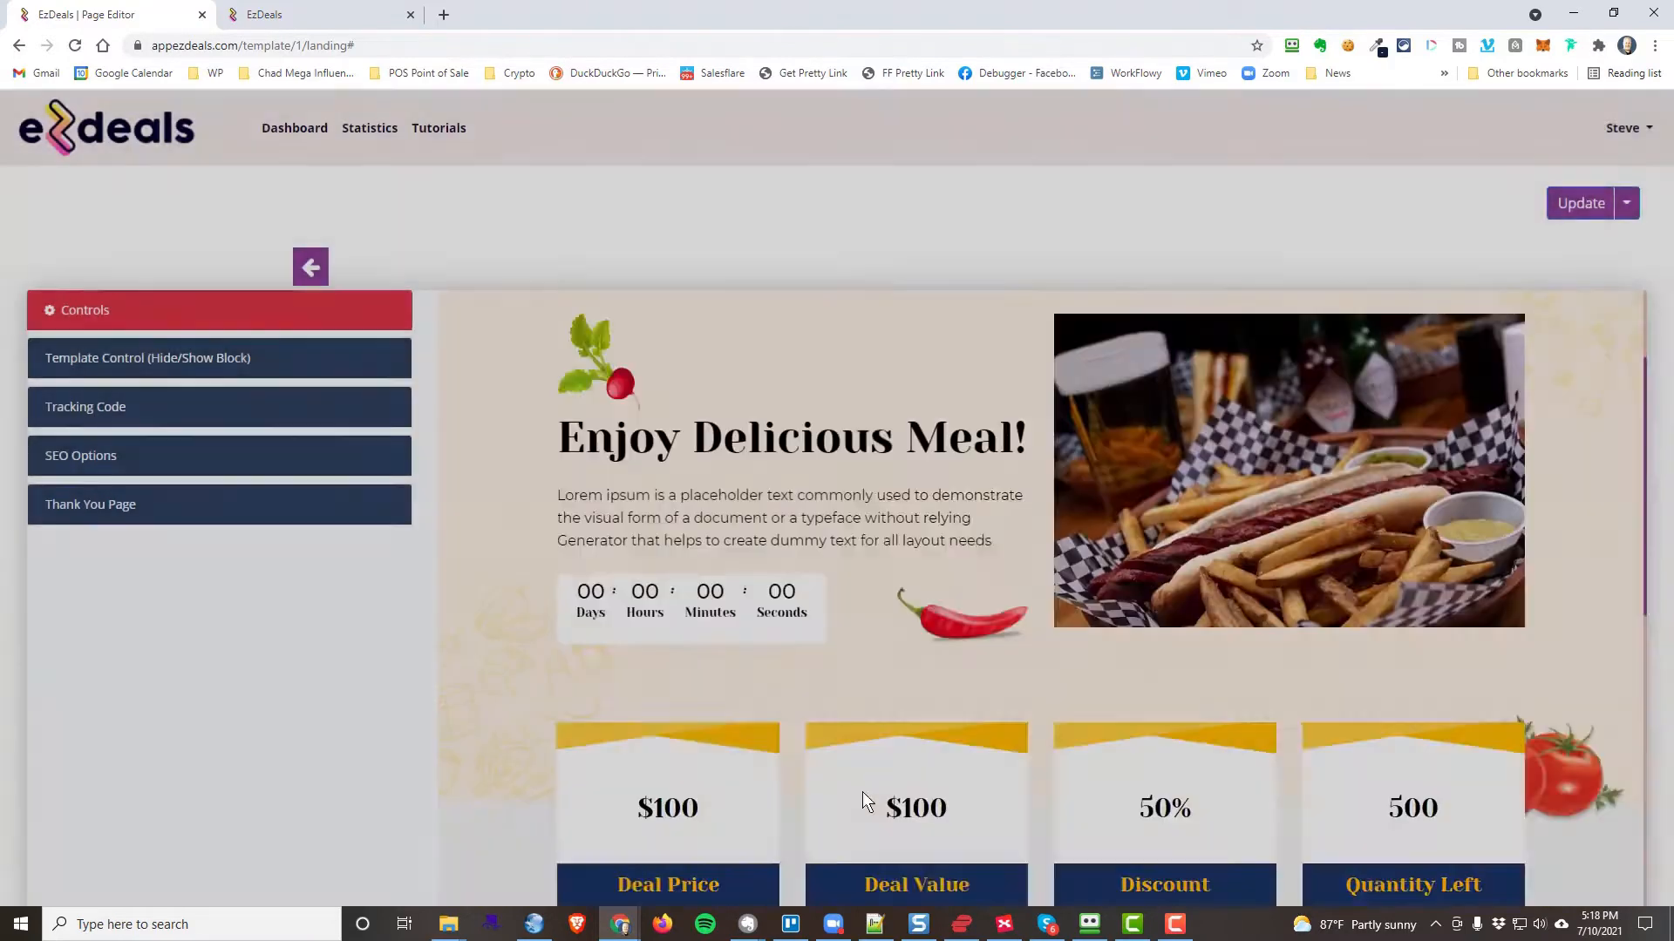
Update the landing page and reload its published version to check the new image.
{"action": "left_click", "coordinate": [1591, 208]}
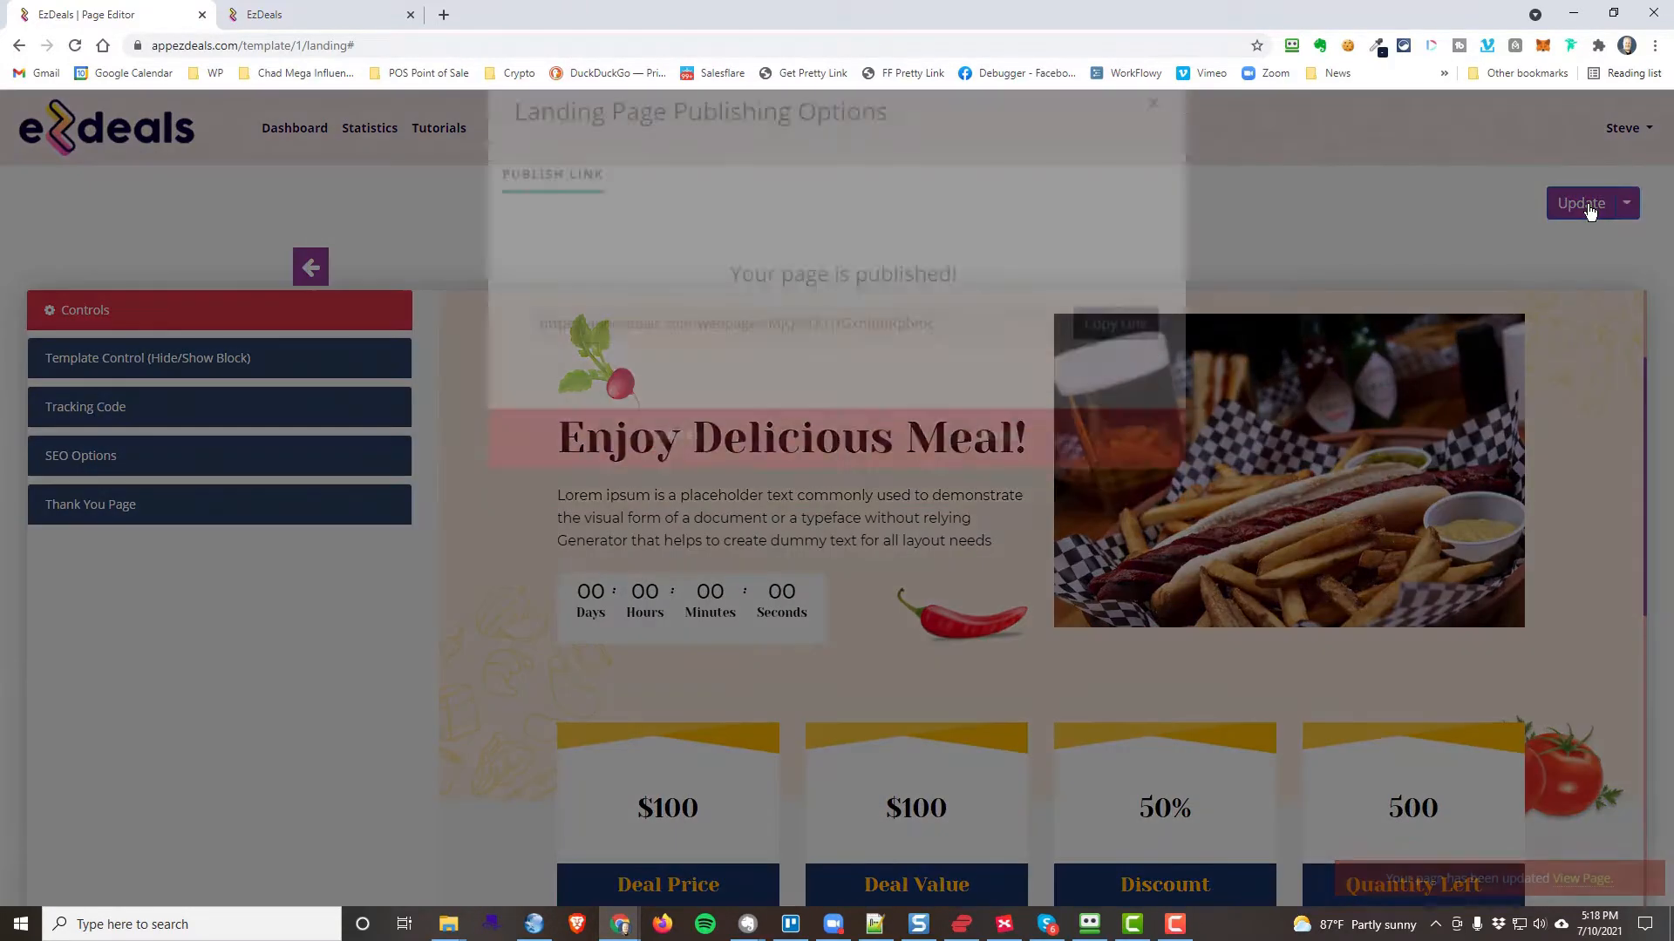
{"action": "left_click", "coordinate": [989, 472]}
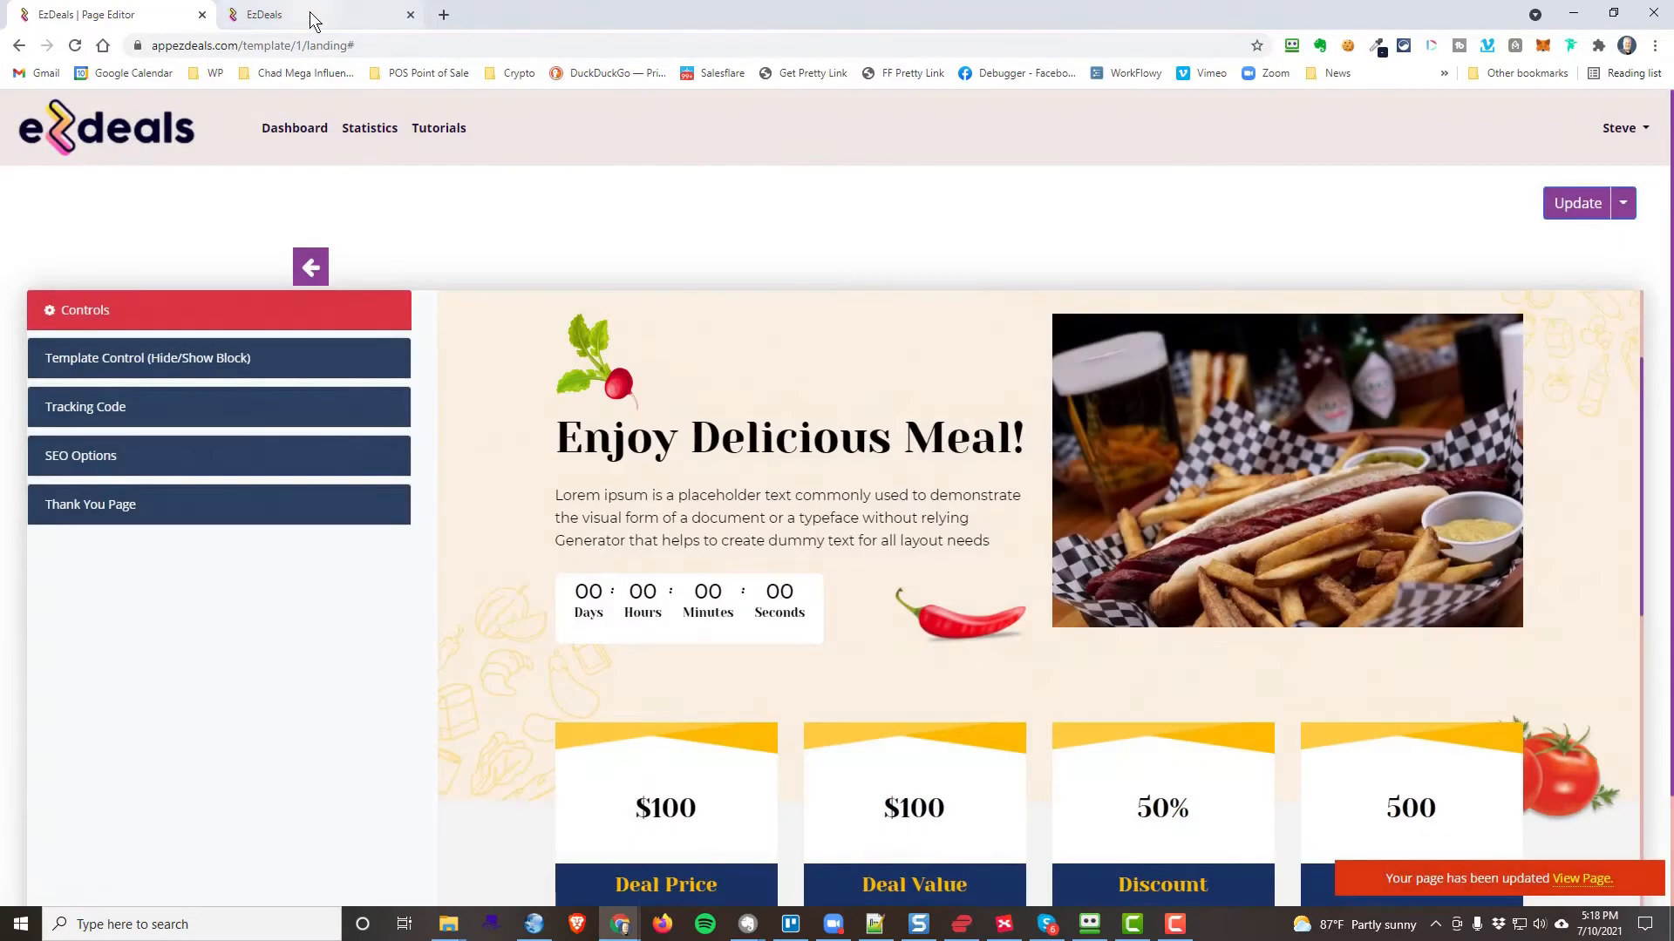
{"action": "left_click", "coordinate": [310, 12]}
{"action": "left_click", "coordinate": [74, 46]}
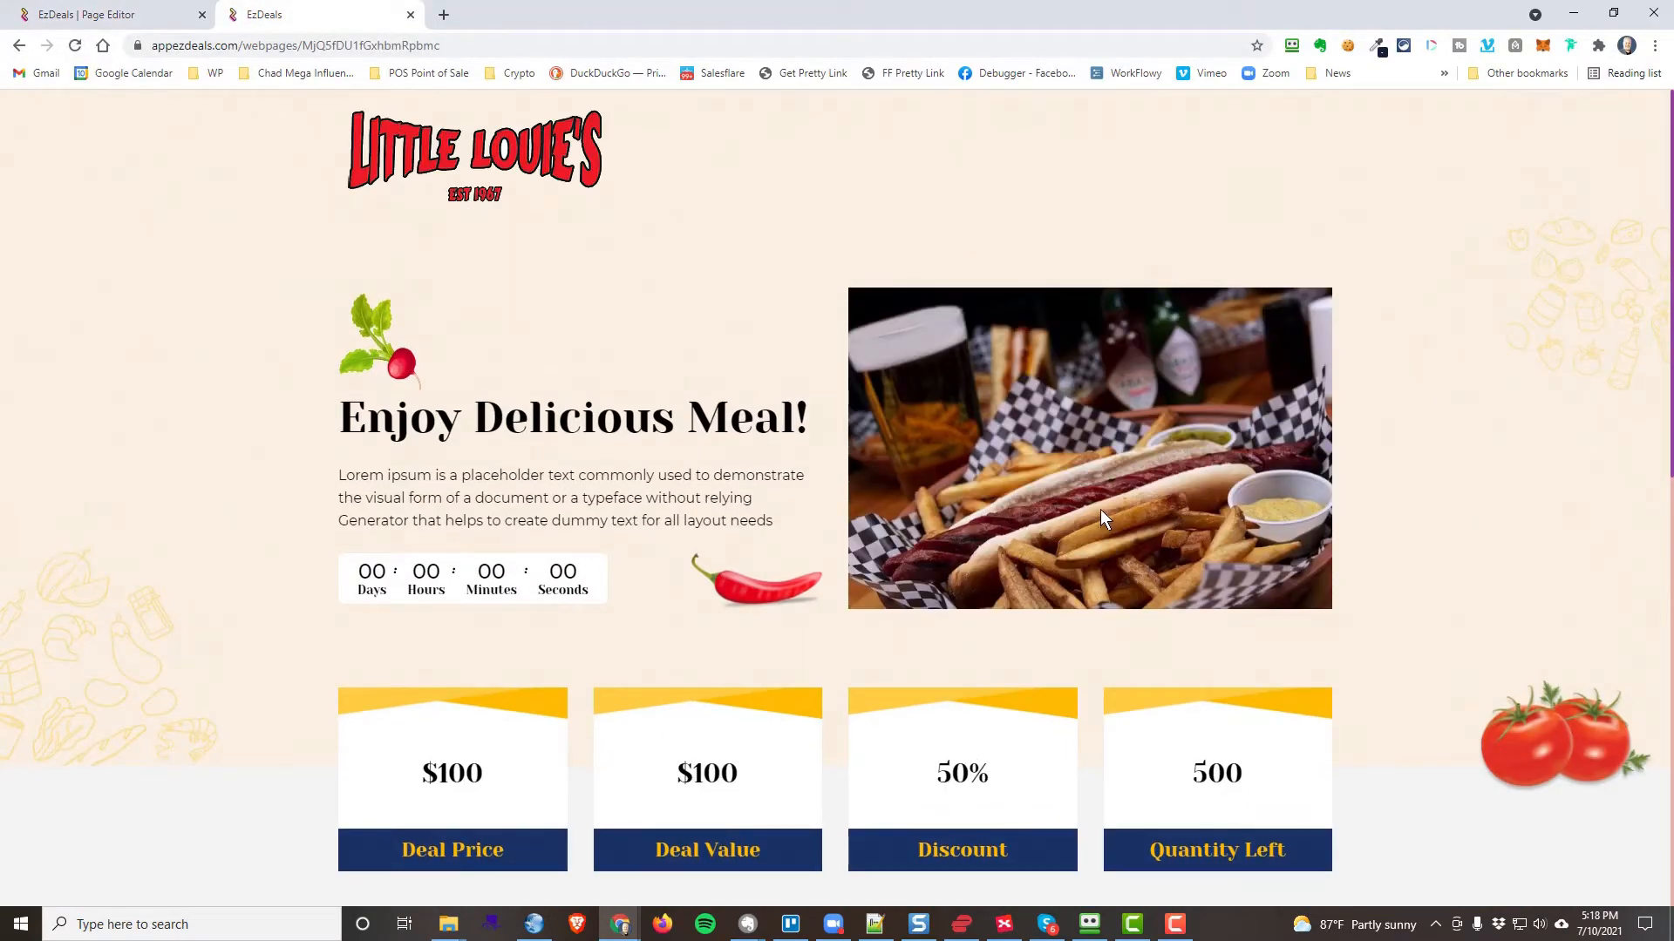
Return to the page editor and replace the main headline with "Get 50% Hot Dog, Hand Cut Fries, and Beer!".
{"action": "left_click", "coordinate": [115, 15]}
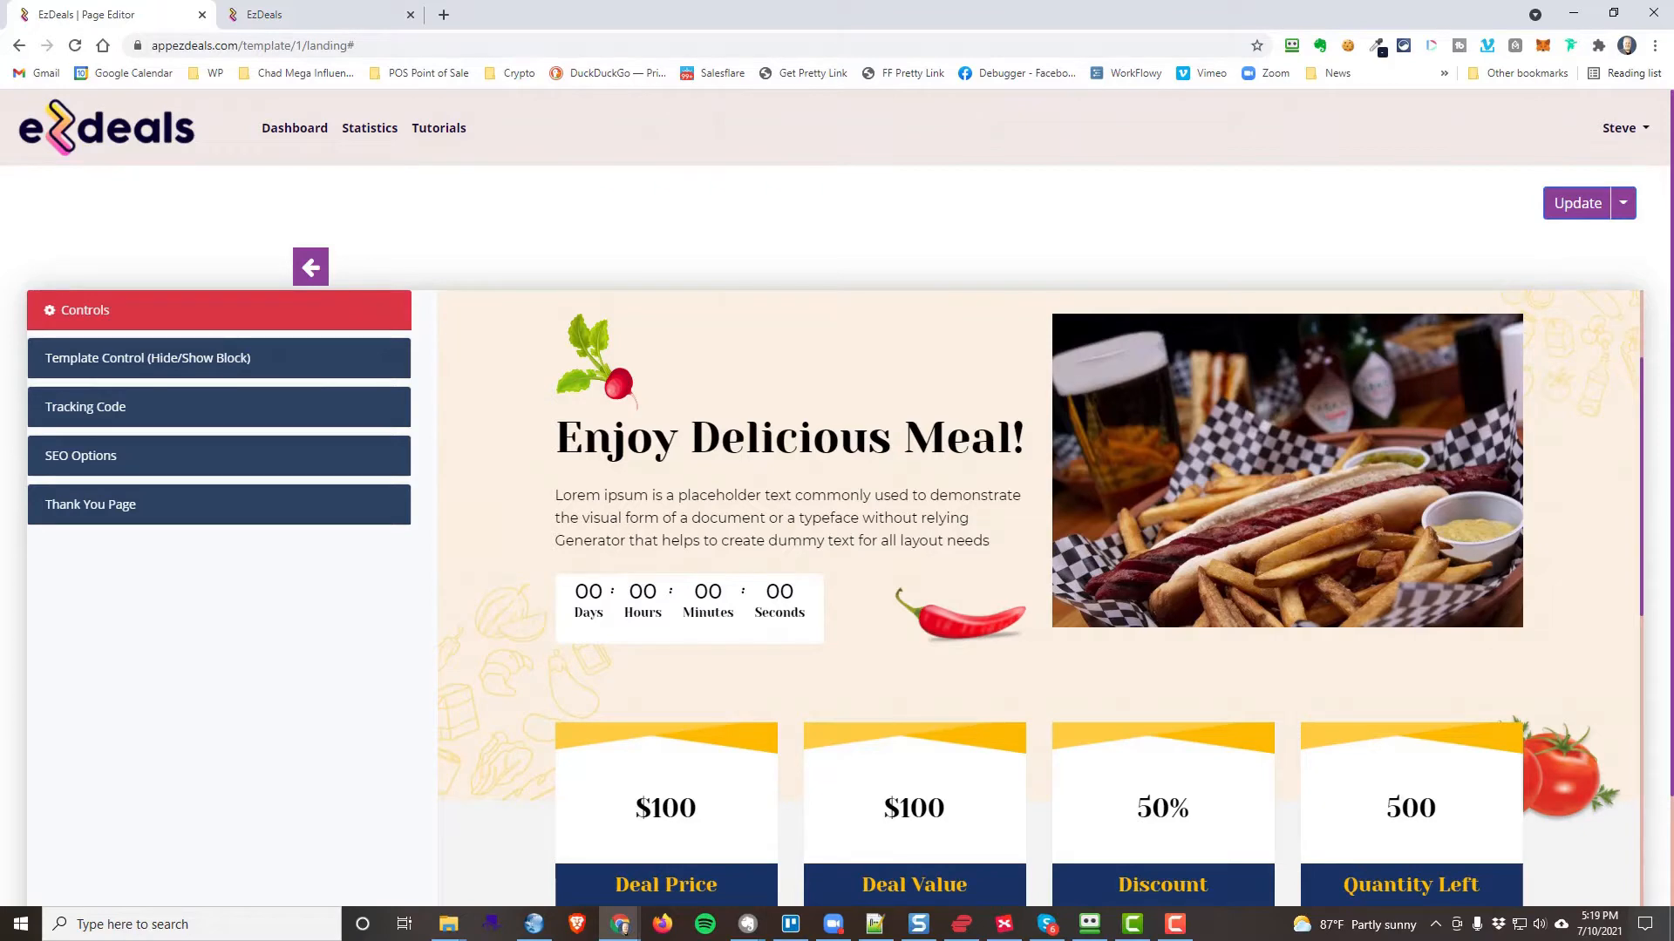
{"action": "key", "text": "alt+Tab"}
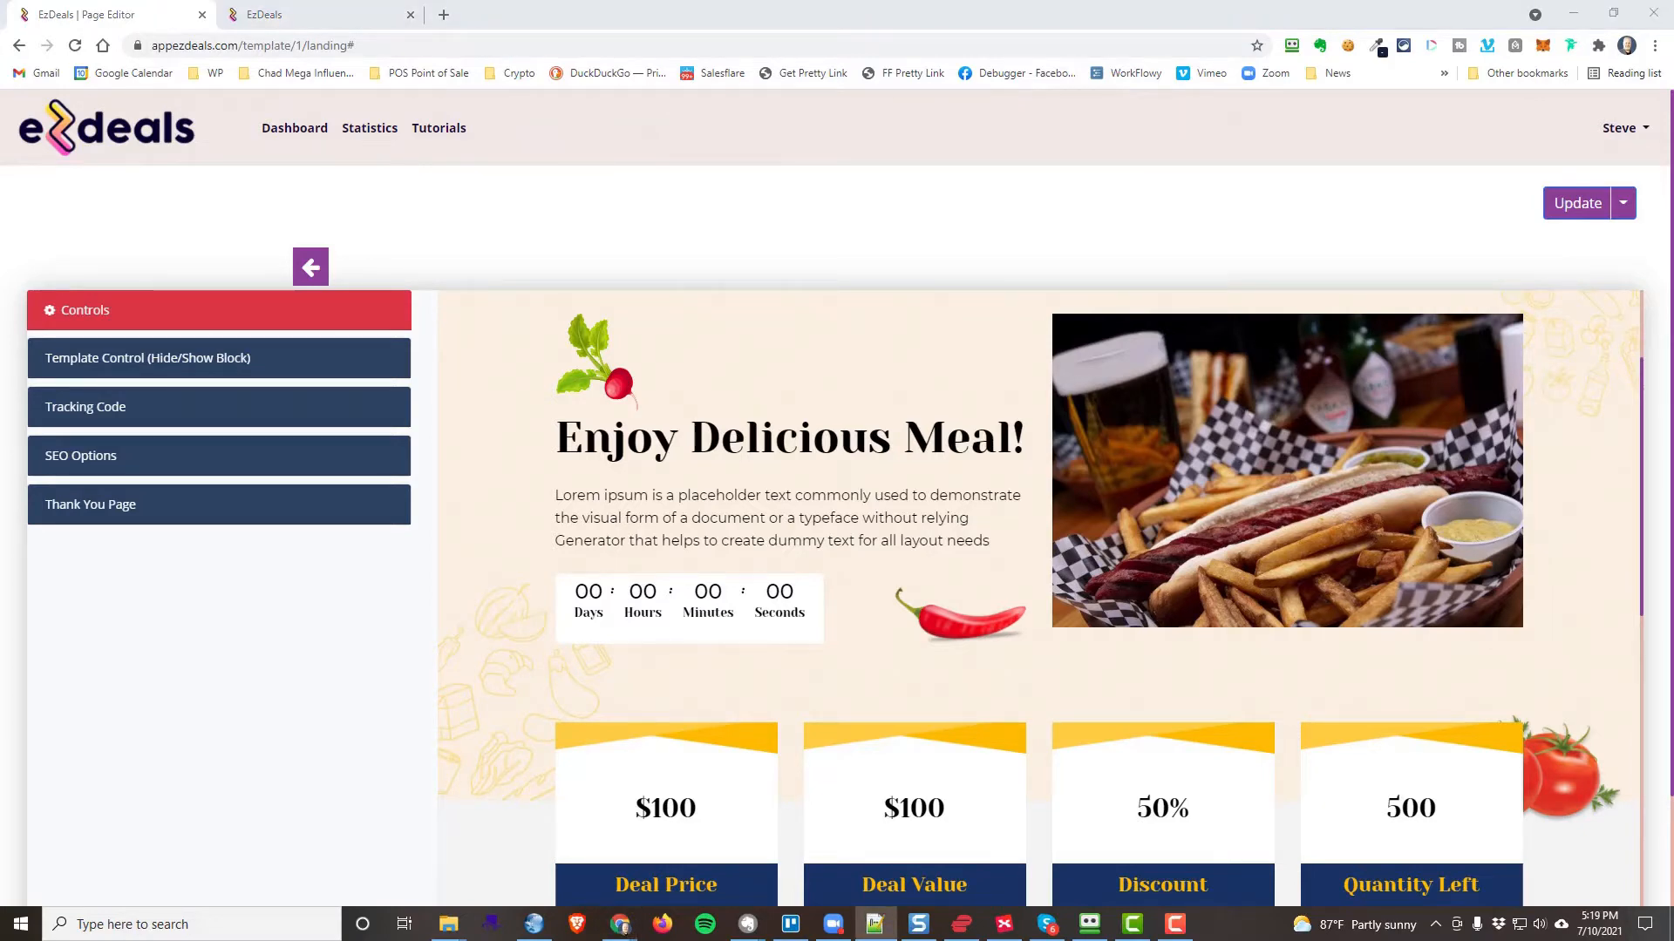
{"action": "left_click", "coordinate": [596, 438]}
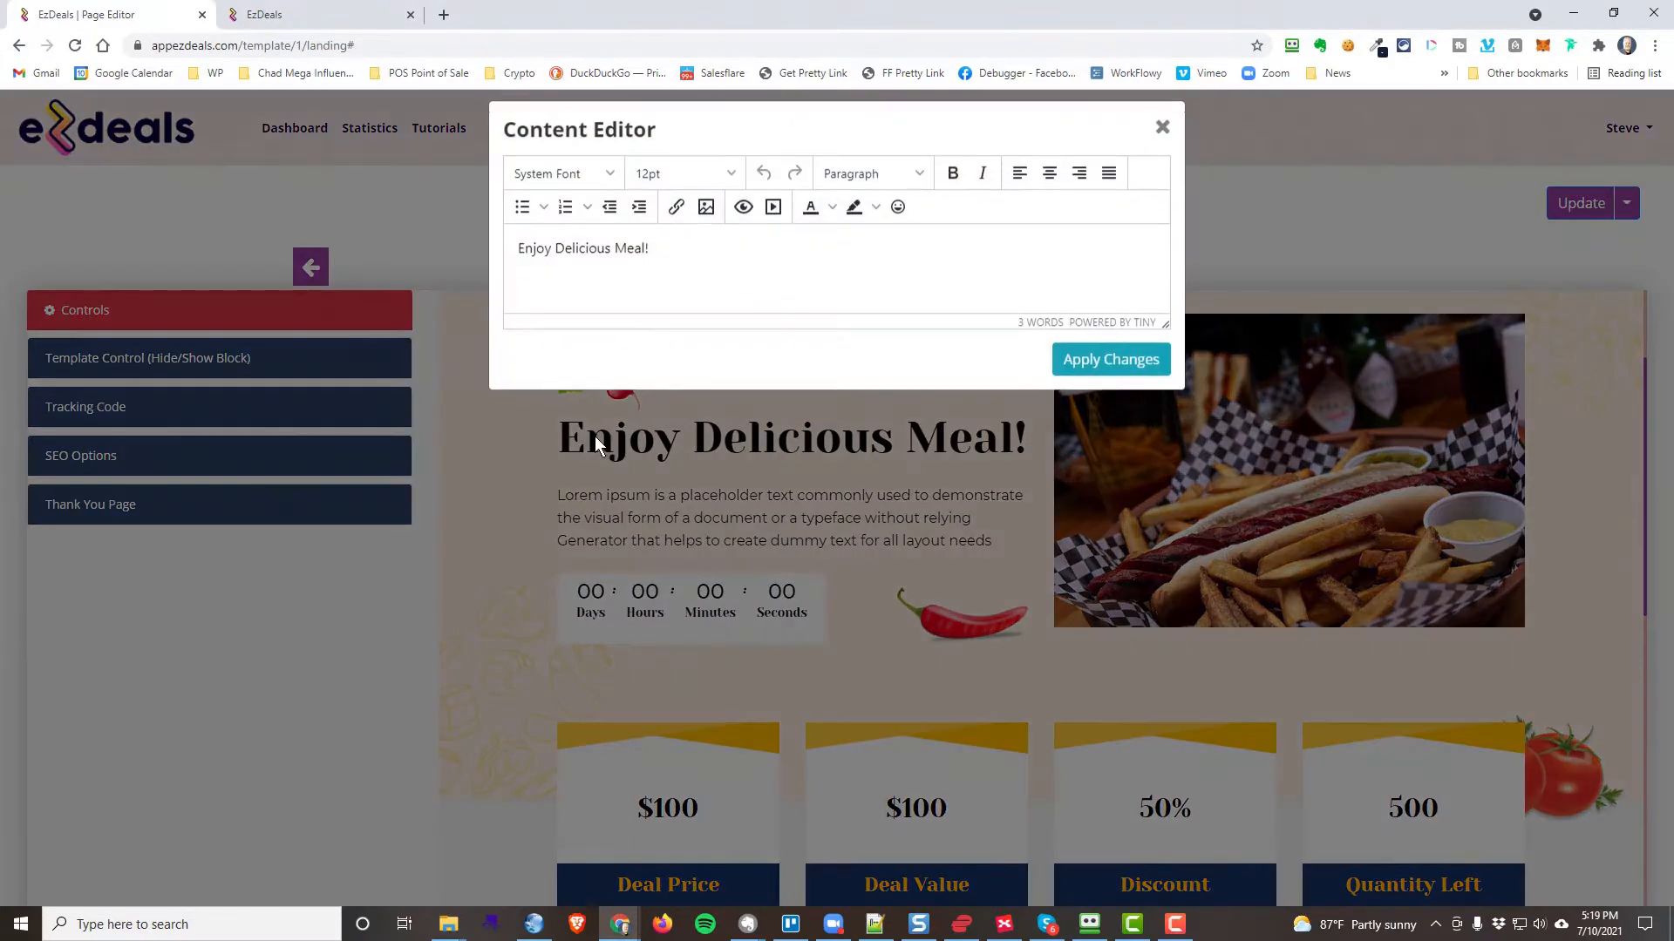
{"action": "left_click_drag", "start_coordinate": [652, 261], "coordinate": [510, 253]}
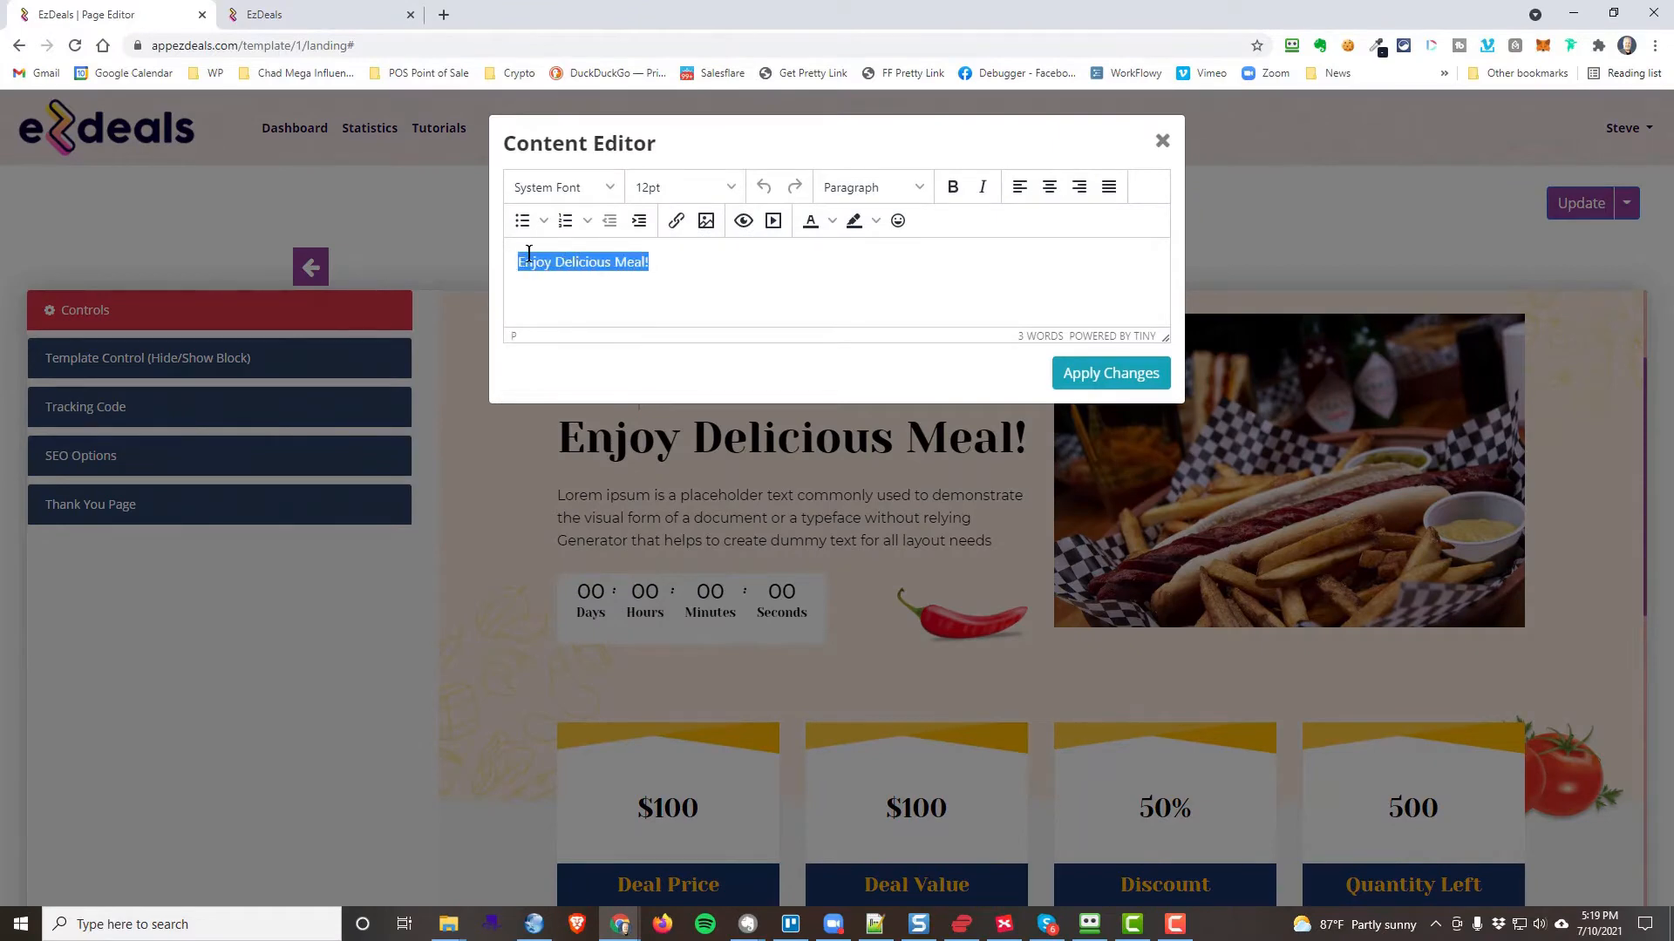
{"action": "type", "text": "Get 50% Hot Dog, Hand Cut Fries, and Beer!"}
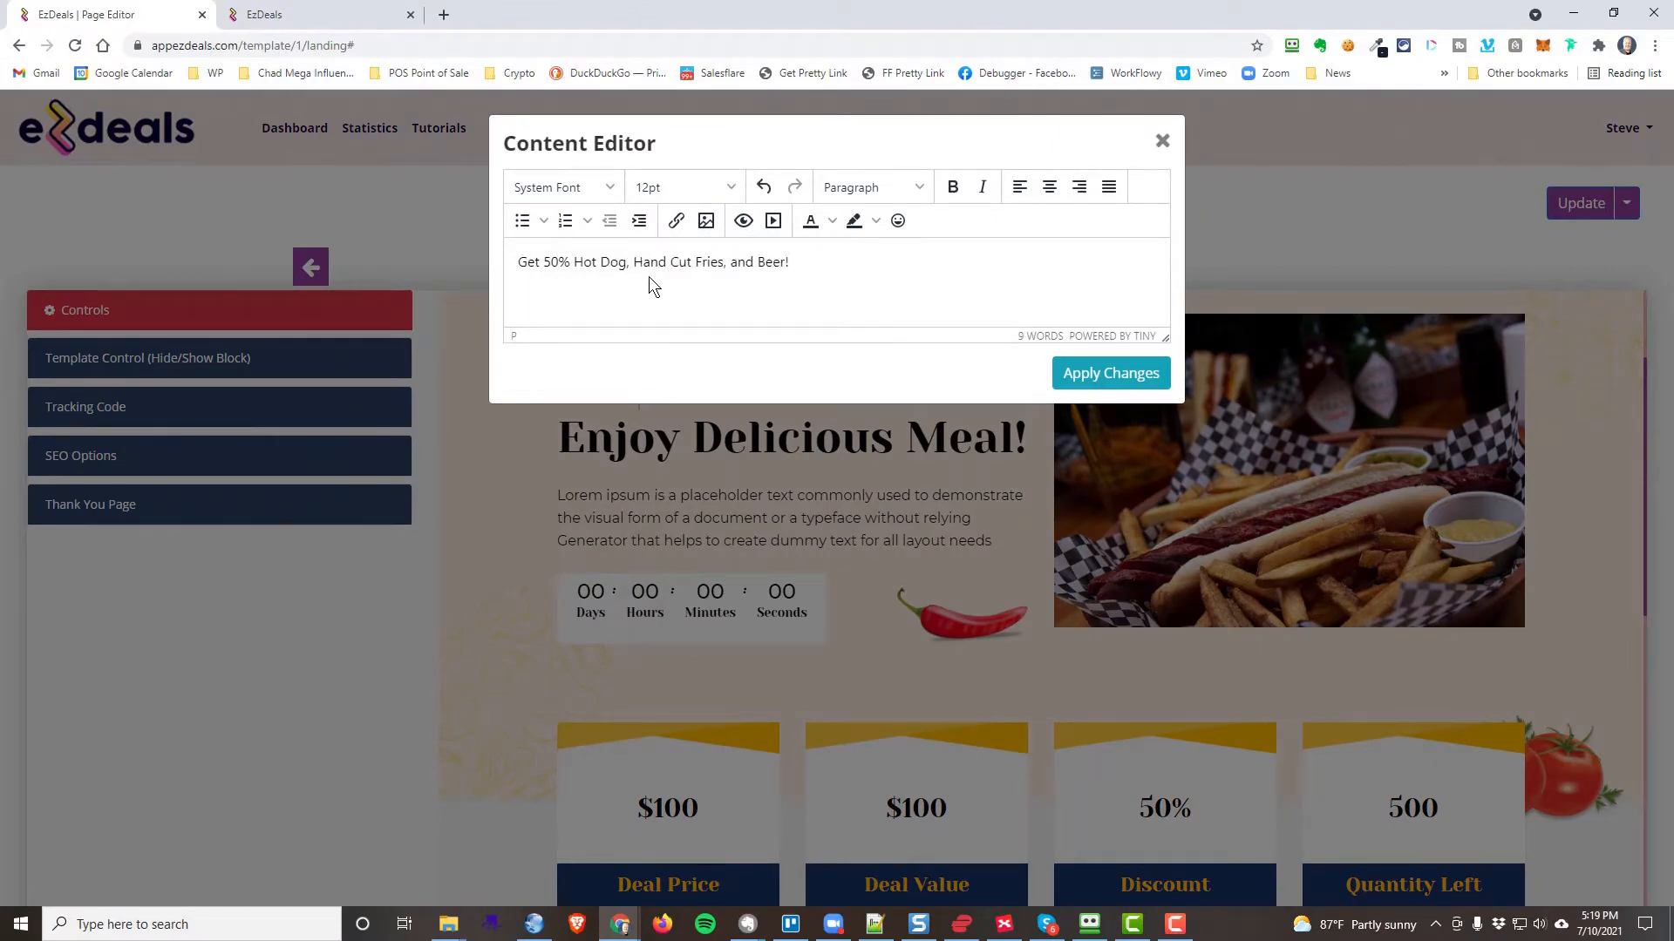
{"action": "left_click", "coordinate": [1090, 372]}
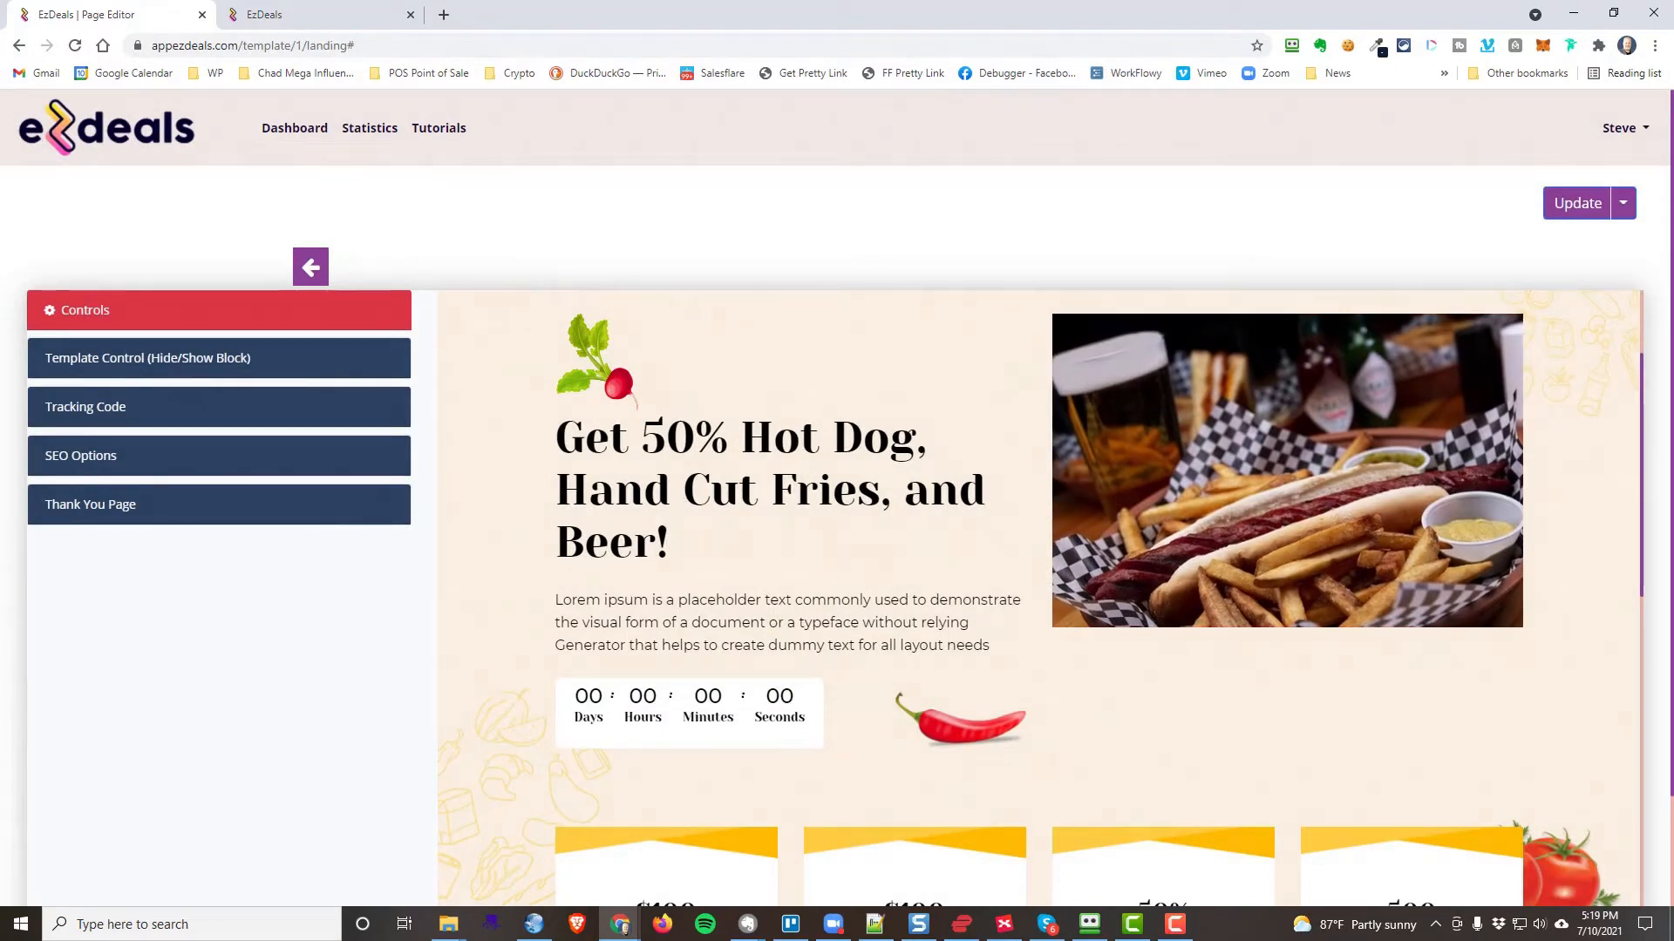
Replace the placeholder paragraph with "Grab this deal and get half off our famous Vienna Hot Dog, Hand-Cut French Fries plus a Cold Draft Beer! Bring a Friend!".
{"action": "left_click", "coordinate": [875, 924]}
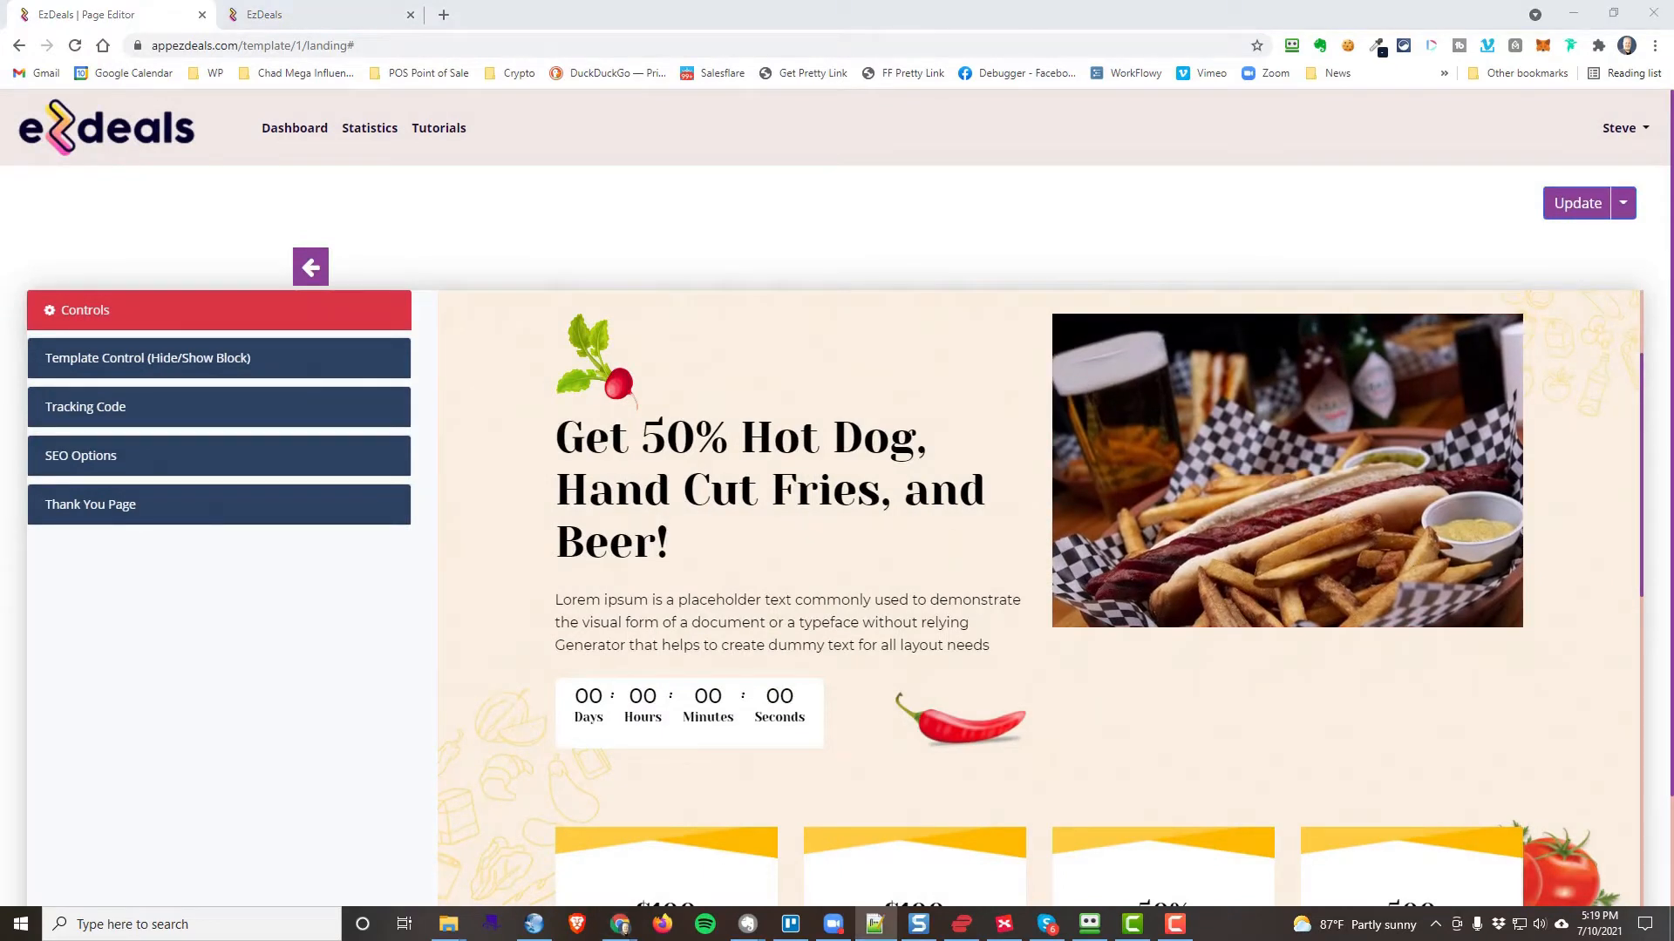
{"action": "left_click", "coordinate": [837, 644]}
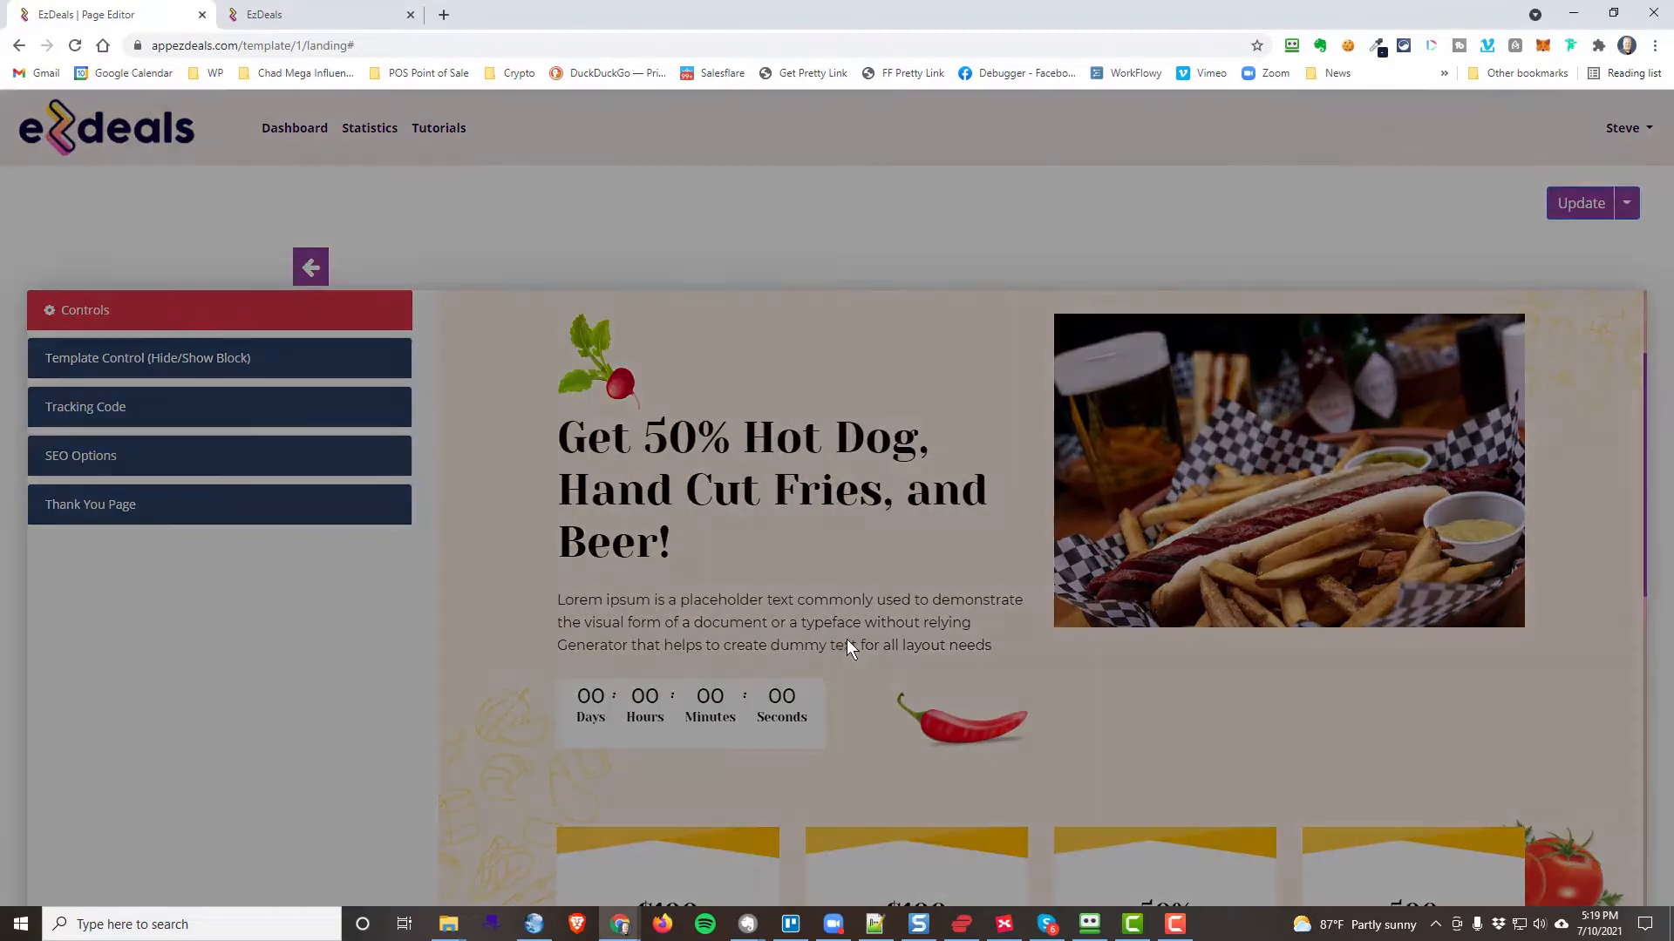
{"action": "left_click_drag", "start_coordinate": [1072, 281], "coordinate": [434, 264]}
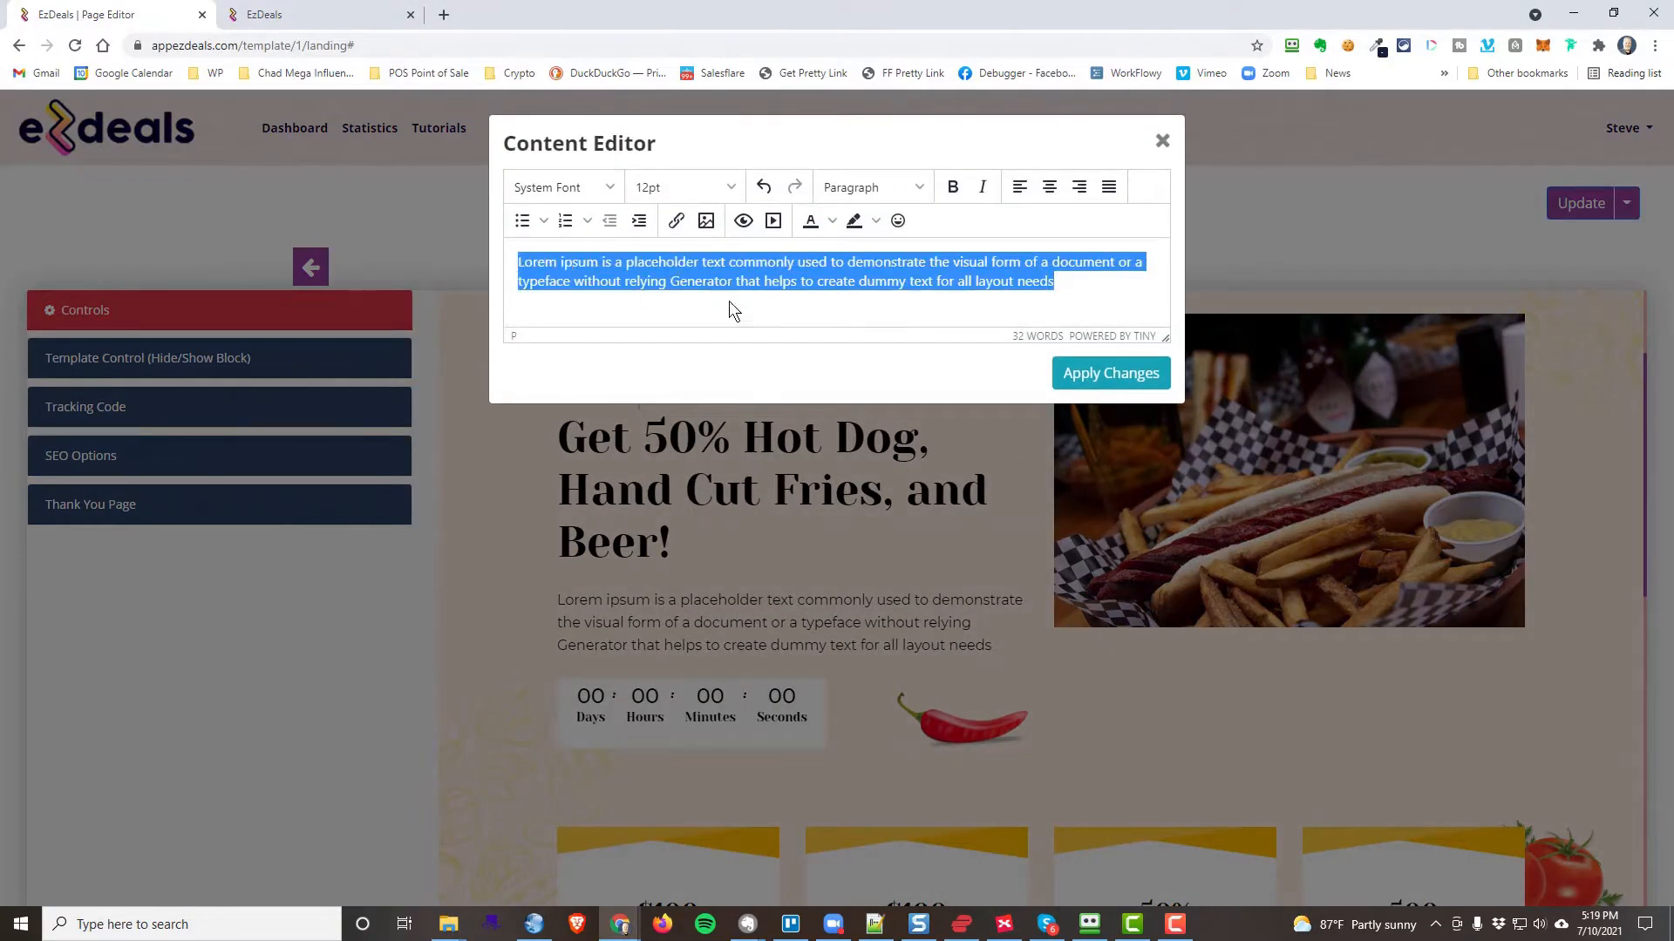
{"action": "type", "text": "Grab this deal and get half off our famous Vienna Hot Dog, Hand-Cut French Fries plus a Cold Draft Beer! Bring a Friend!"}
{"action": "left_click", "coordinate": [1139, 370]}
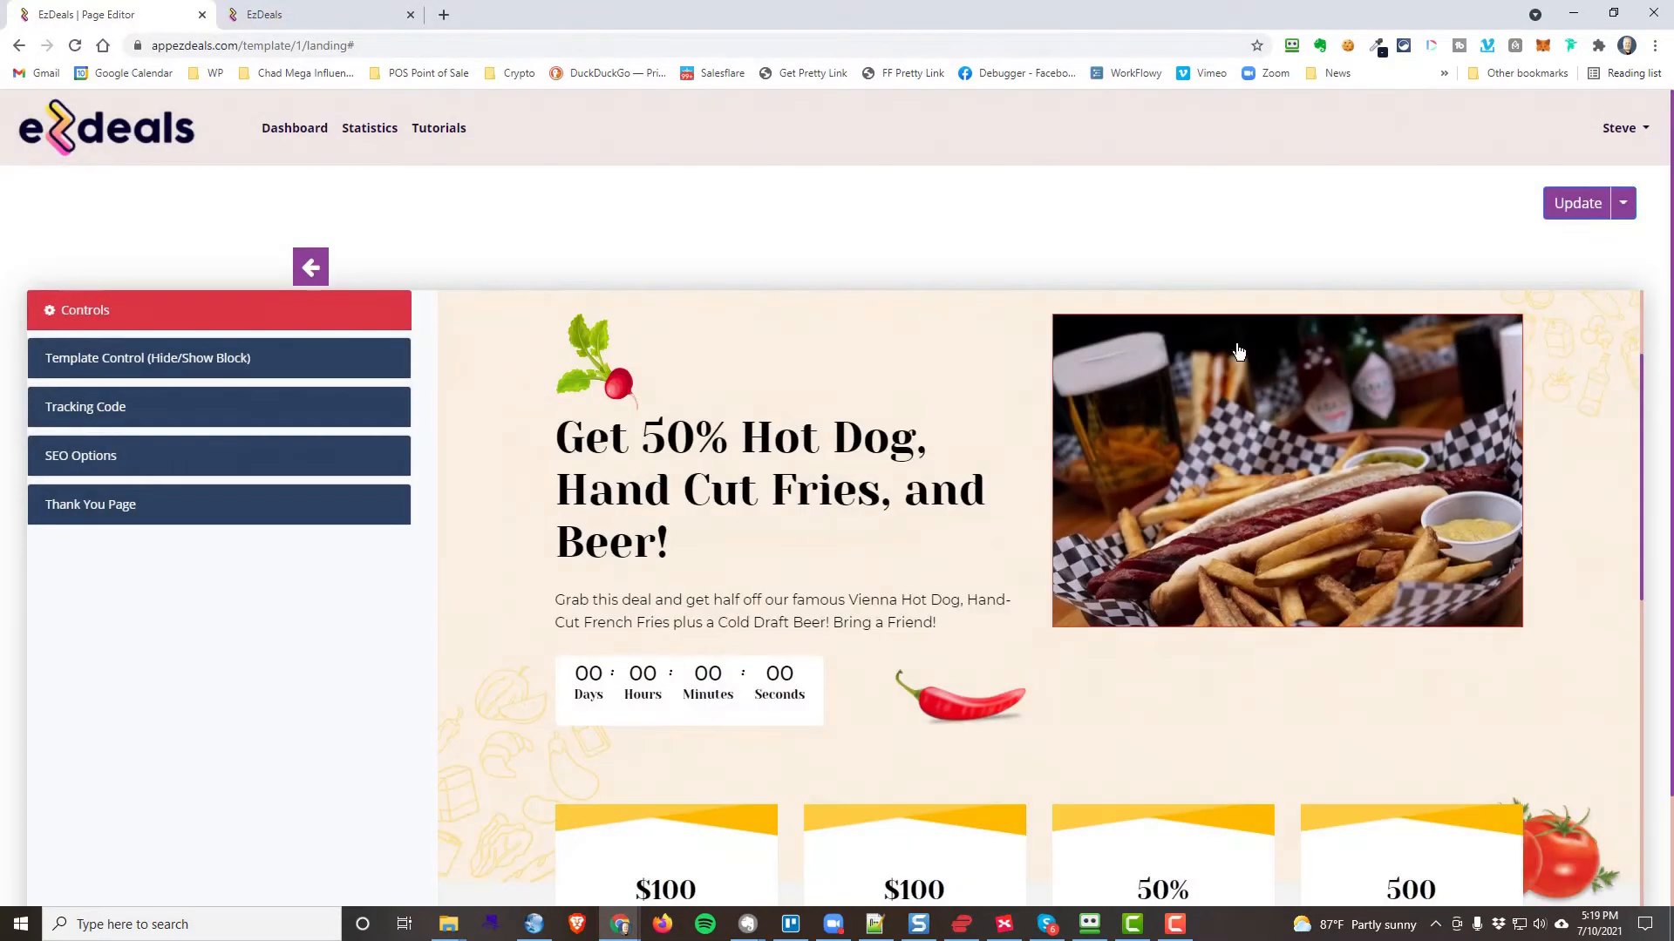
Update the landing page, check the new text on its published version, and return to the page editor.
{"action": "left_click", "coordinate": [1560, 216]}
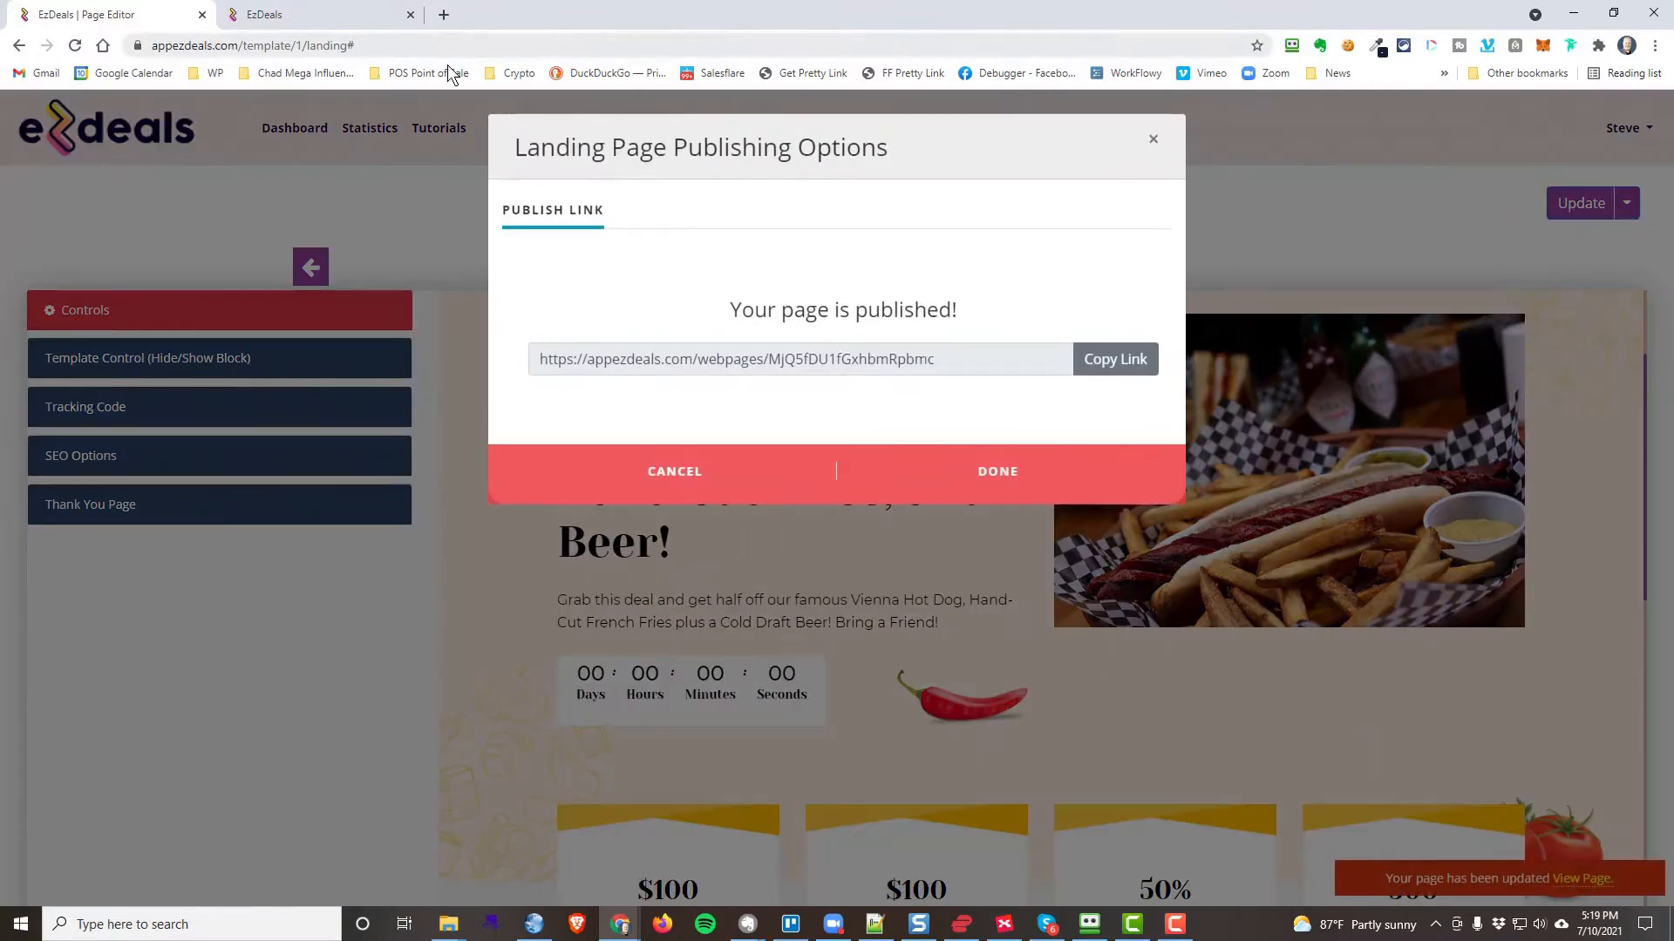
{"action": "left_click", "coordinate": [1155, 144]}
{"action": "left_click", "coordinate": [352, 15]}
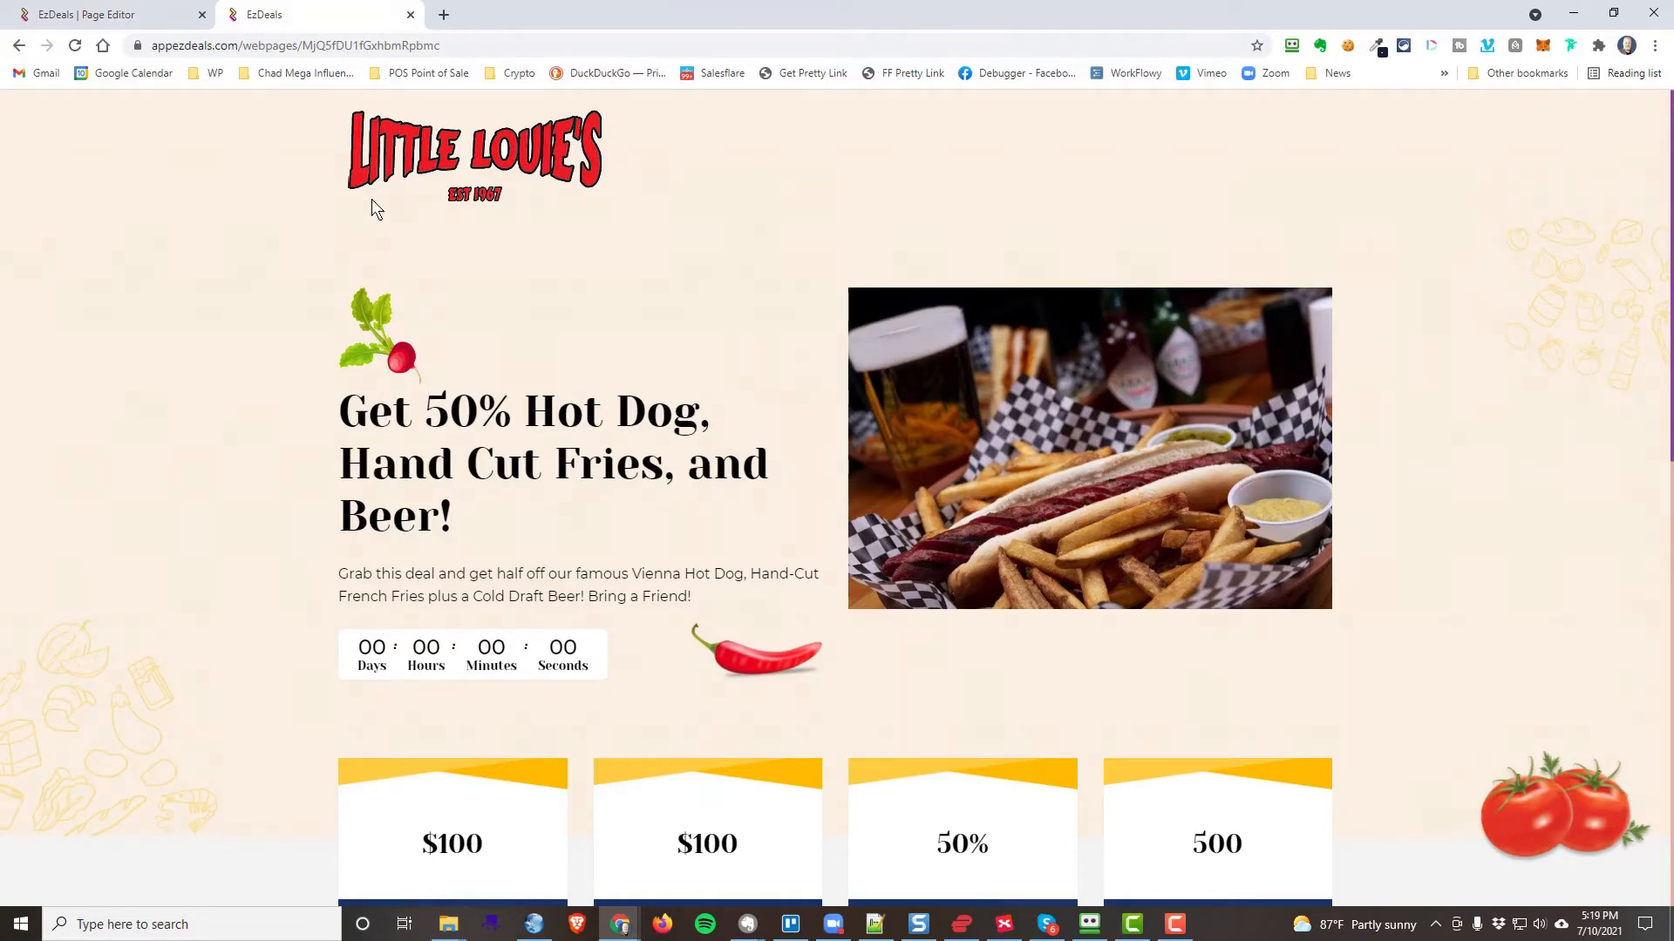
{"action": "left_click", "coordinate": [145, 23]}
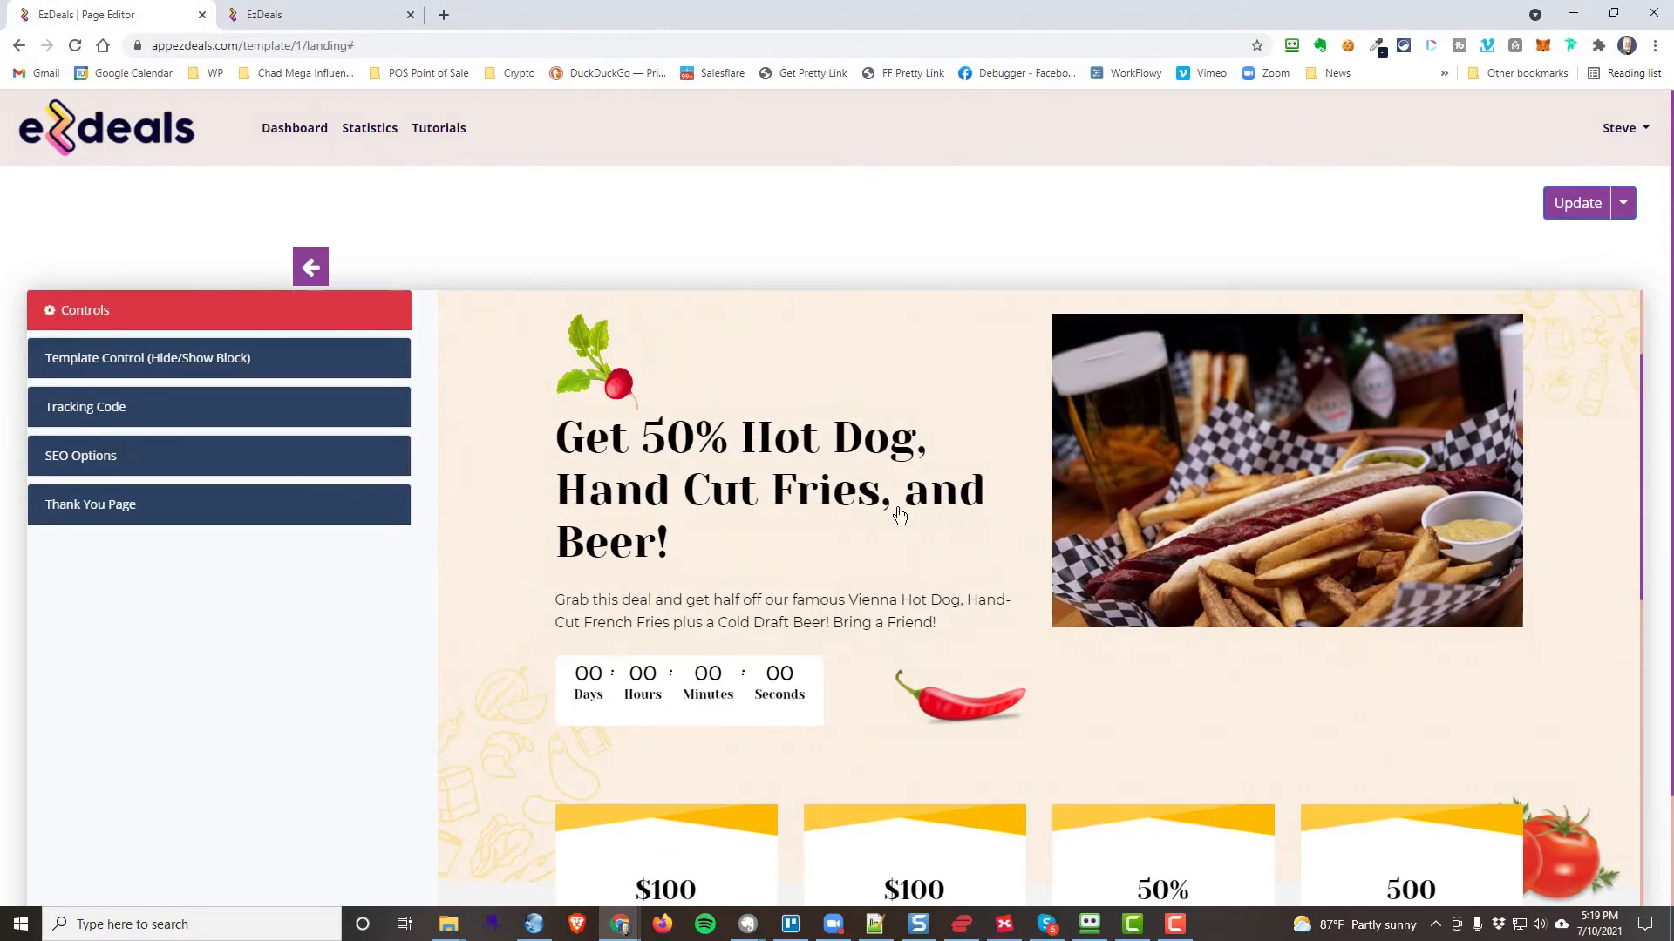
Change the Deal Price caption below the first box to $7.50.
{"action": "scroll", "coordinate": [894, 510], "scroll_direction": "down", "scroll_amount": 2}
{"action": "scroll", "coordinate": [906, 510], "scroll_direction": "up", "scroll_amount": 2}
{"action": "scroll", "coordinate": [933, 506], "scroll_direction": "down", "scroll_amount": 3}
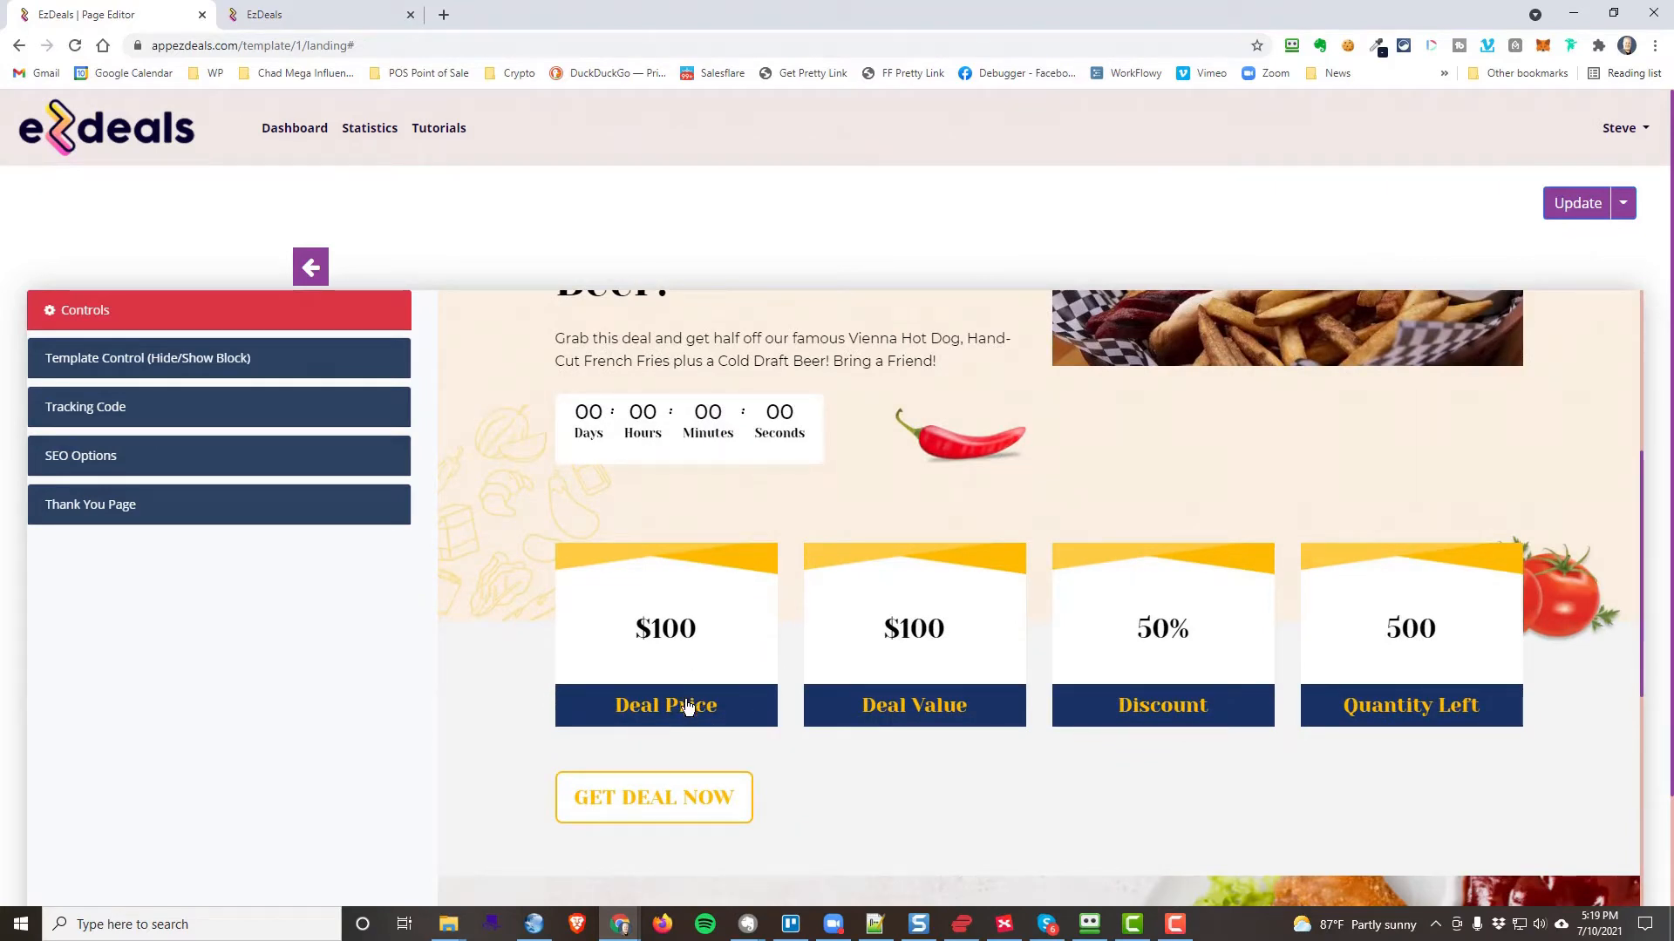
{"action": "left_click", "coordinate": [691, 712]}
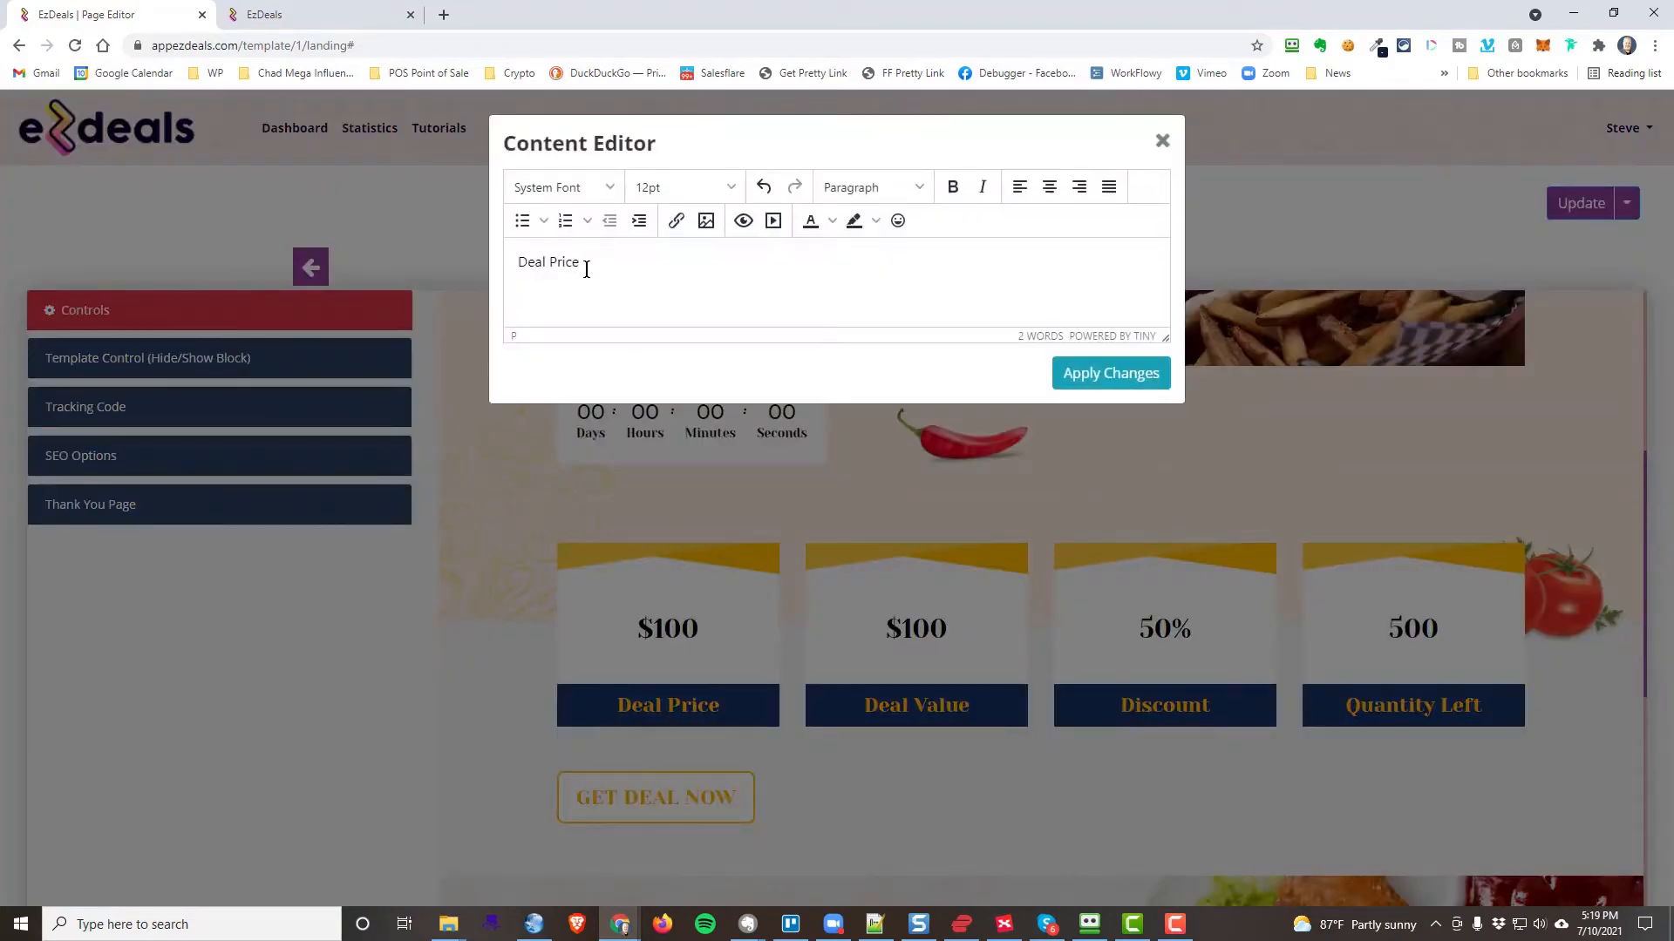
{"action": "left_click_drag", "start_coordinate": [577, 266], "coordinate": [499, 264]}
{"action": "type", "text": "$7.50"}
{"action": "left_click", "coordinate": [1096, 374]}
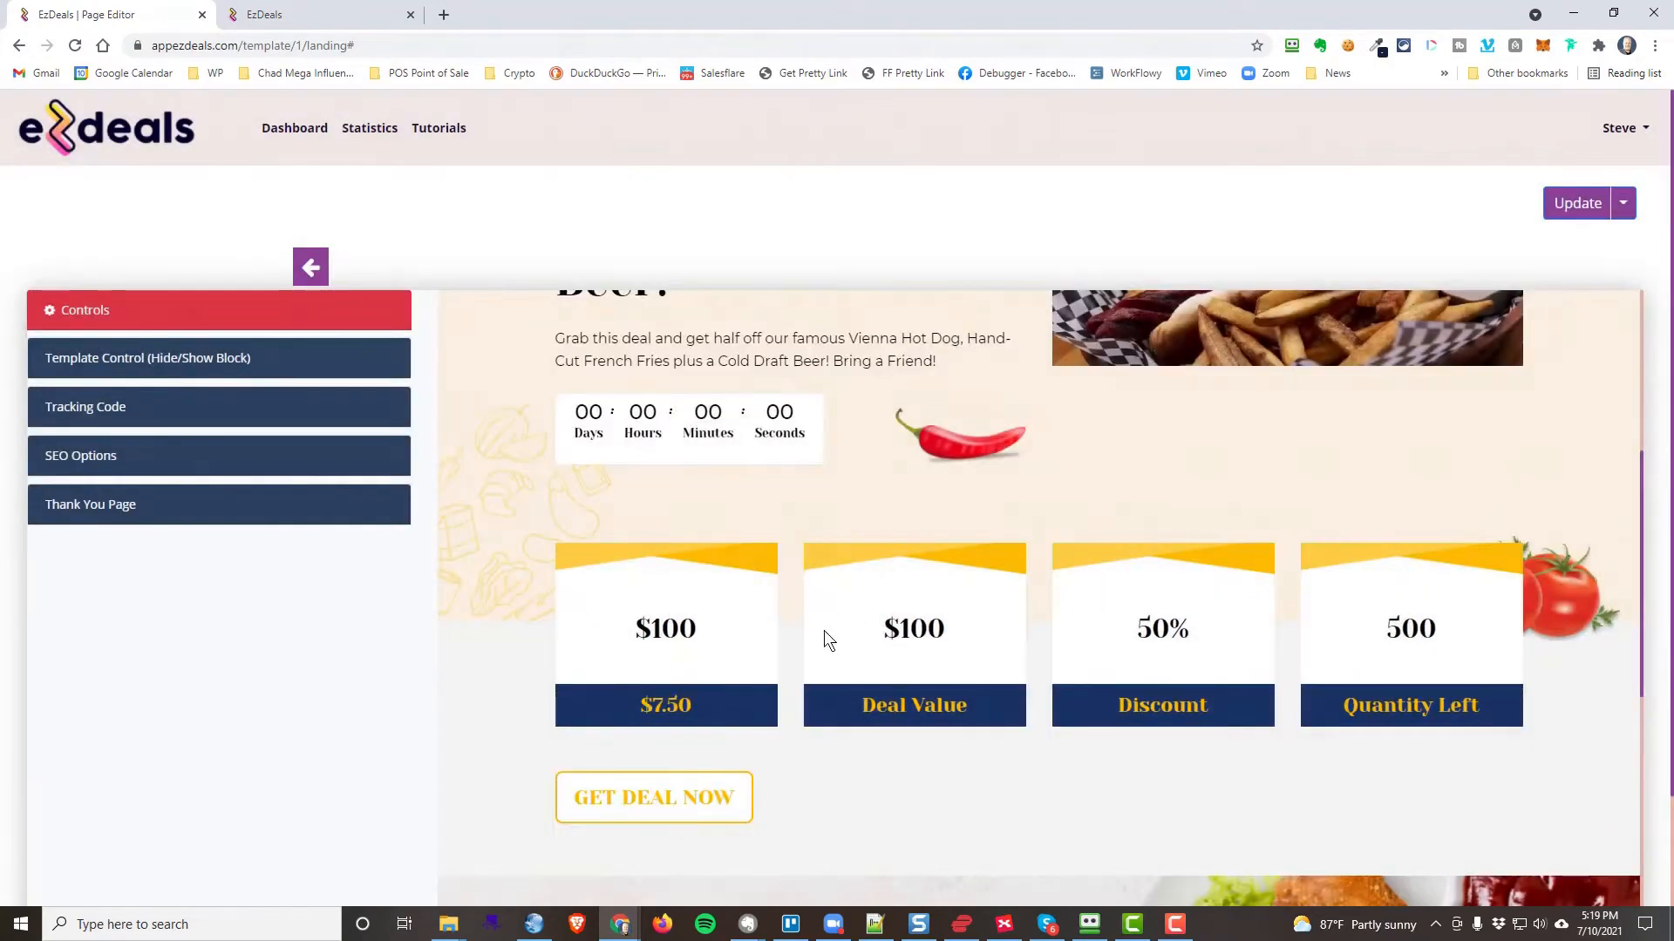
Restore the caption below the first box to "Deal Price".
{"action": "left_click", "coordinate": [685, 702]}
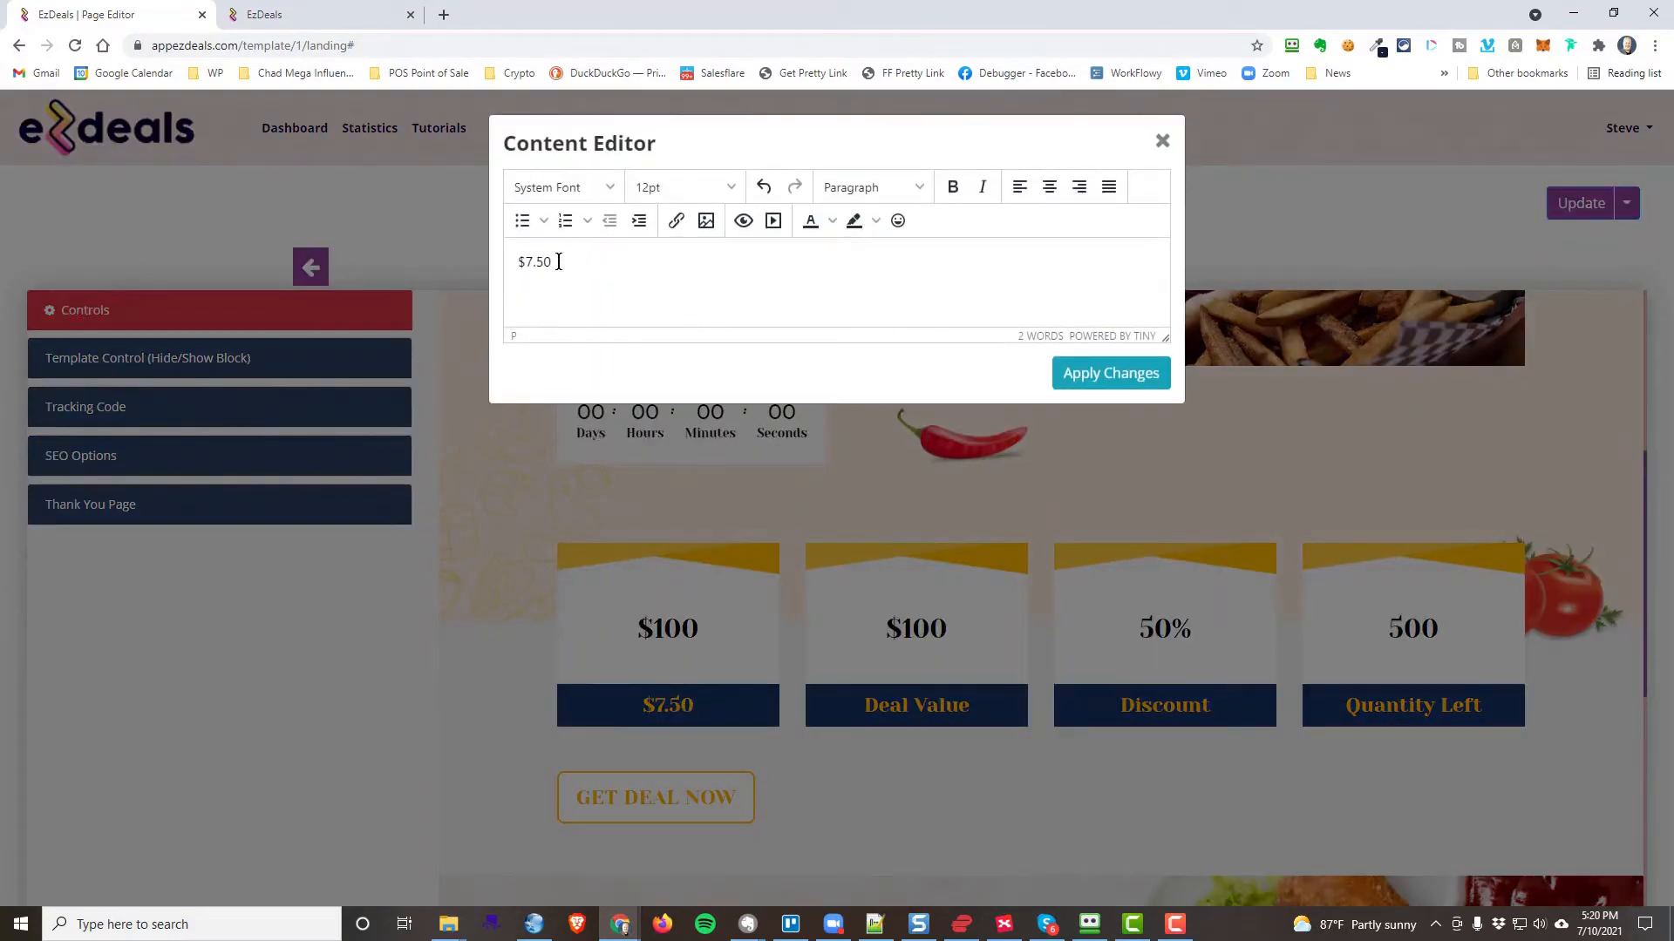
{"action": "type", "text": "Deal Price"}
{"action": "left_click", "coordinate": [1102, 375]}
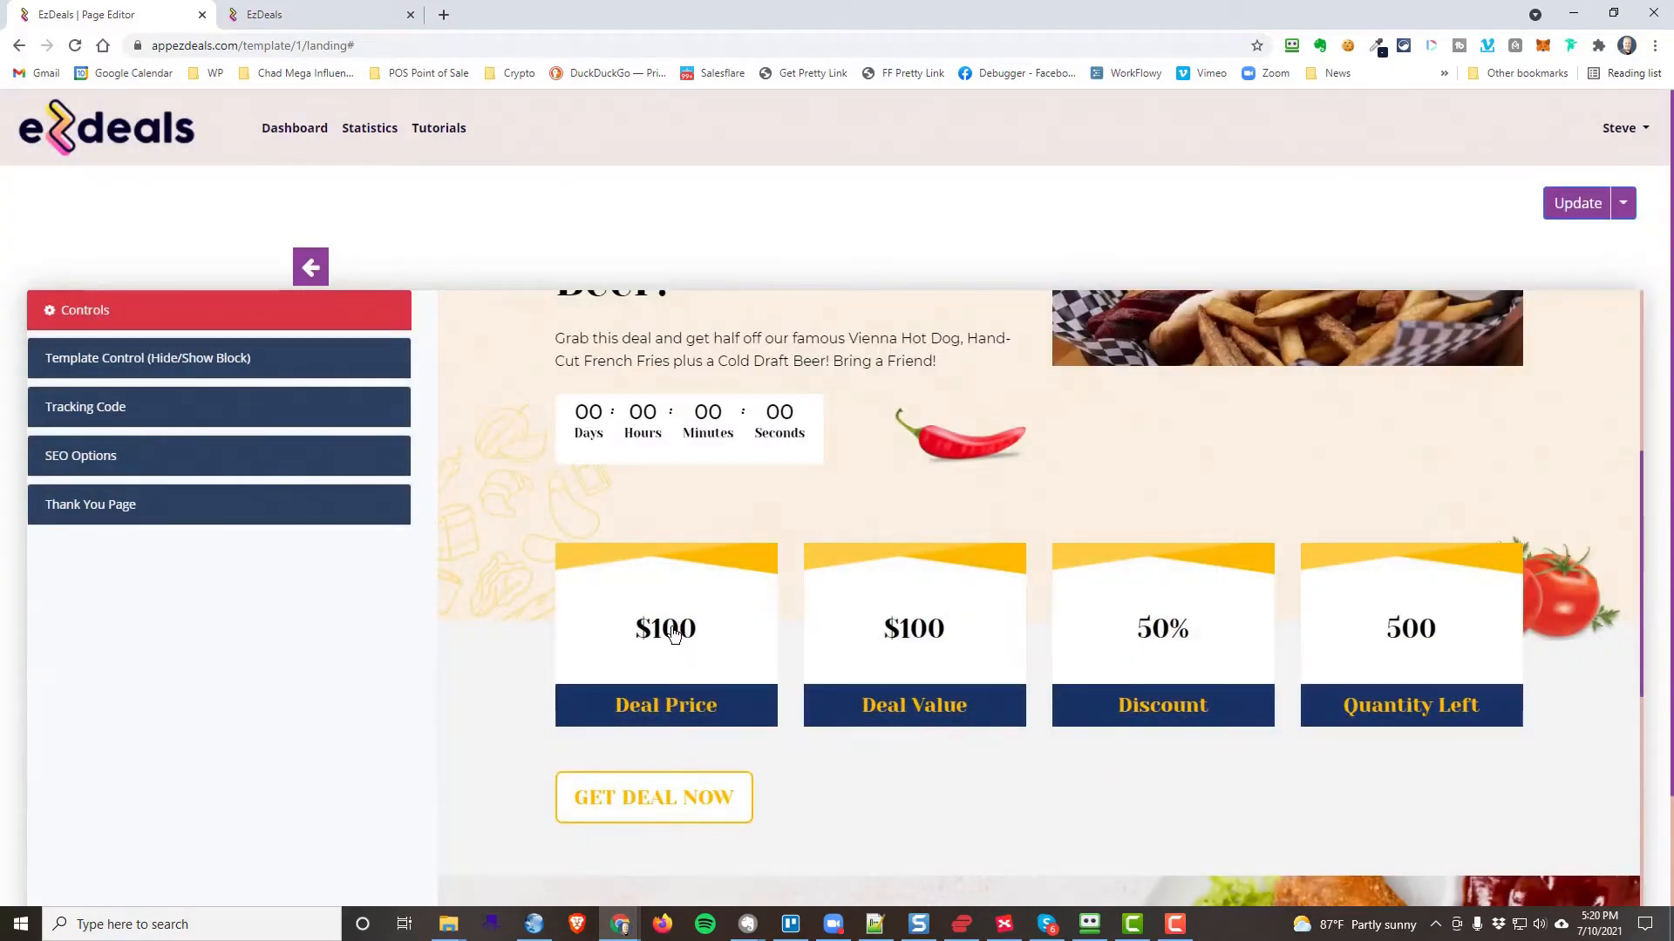
Set the amount above Deal Price to $7.50 and the amount above Deal Value to $15.00.
{"action": "left_click", "coordinate": [673, 633]}
{"action": "left_click_drag", "start_coordinate": [550, 261], "coordinate": [524, 265]}
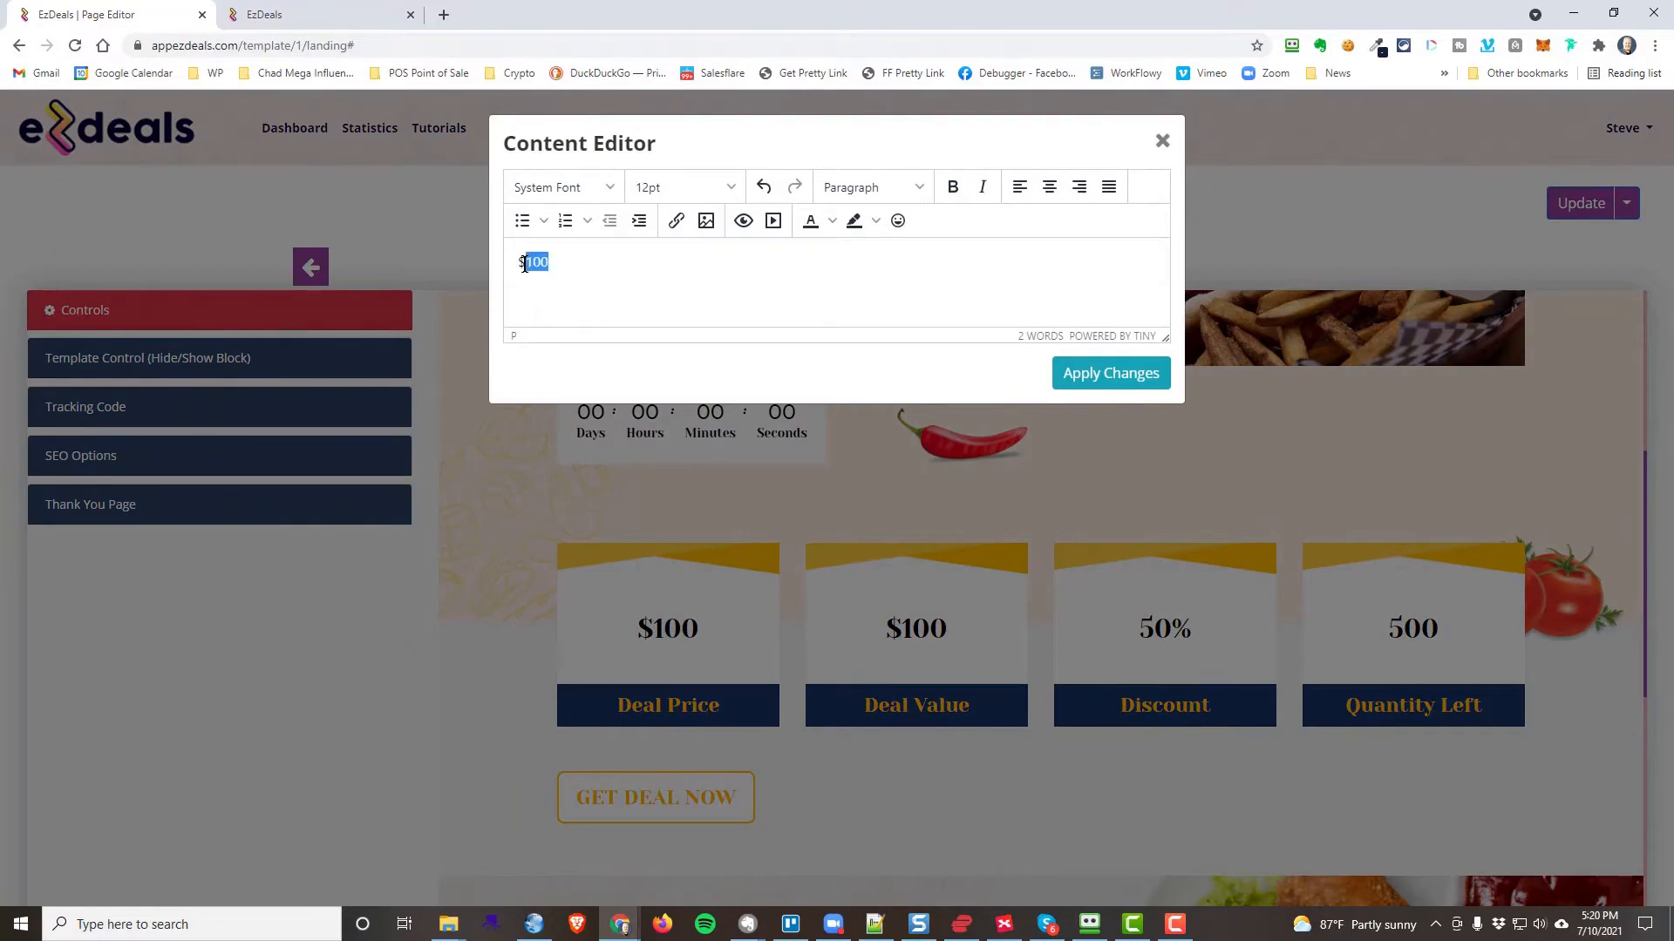
{"action": "type", "text": "7.50"}
{"action": "left_click", "coordinate": [1101, 373]}
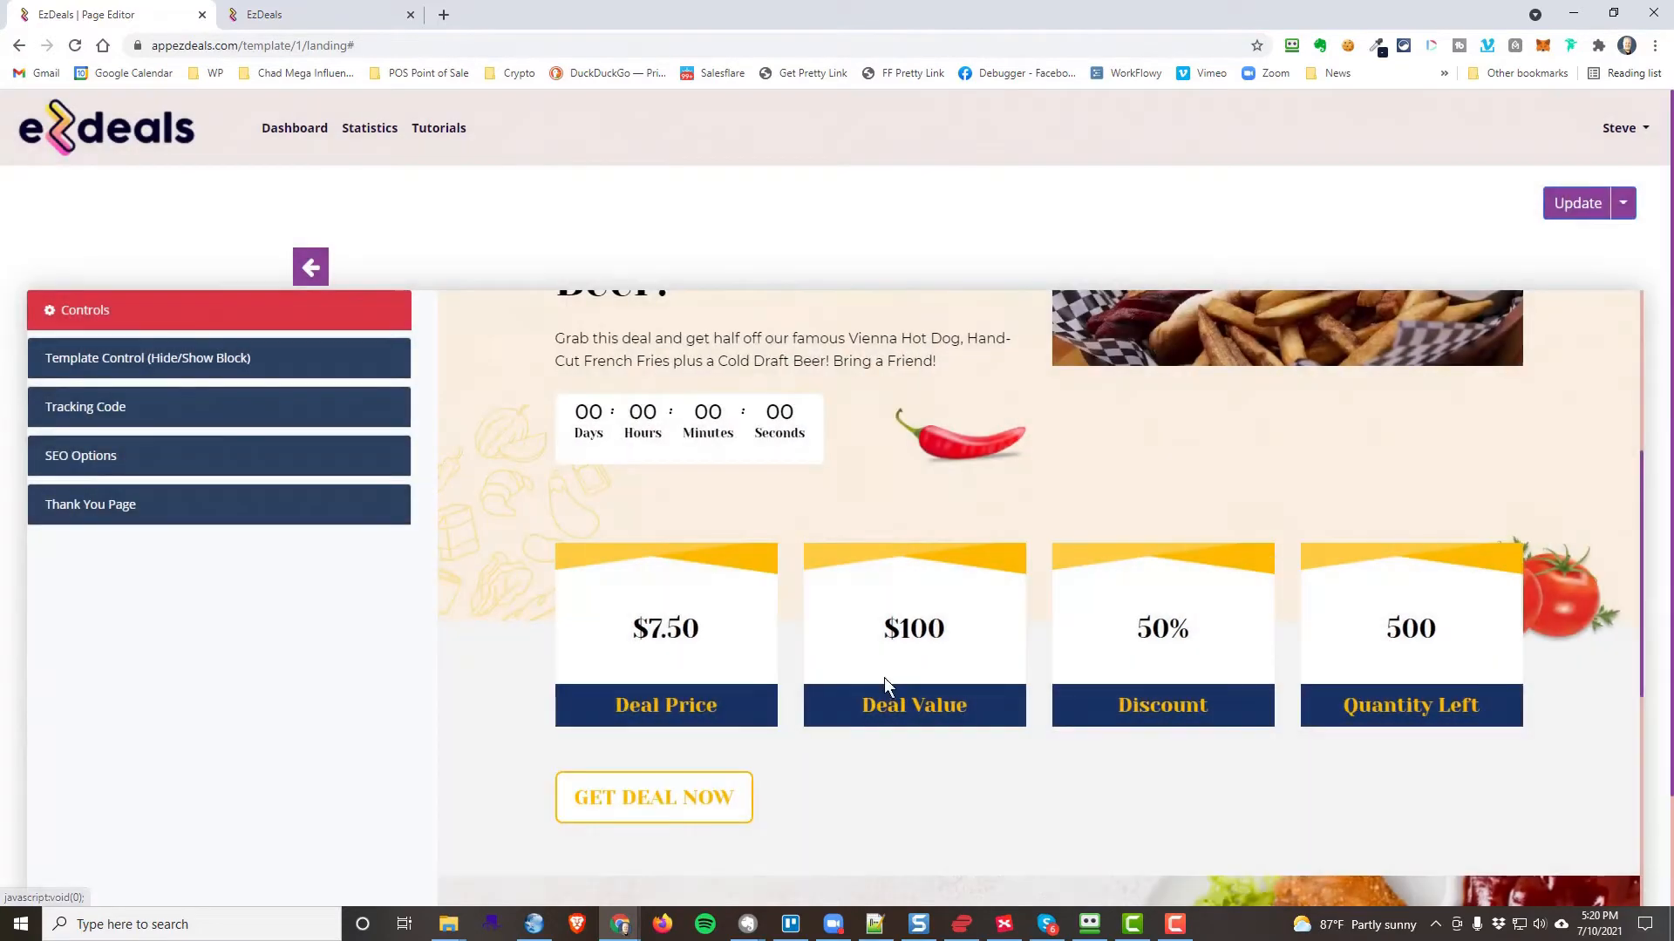
{"action": "left_click", "coordinate": [924, 626]}
{"action": "double_click", "coordinate": [528, 262]}
{"action": "type", "text": "15."}
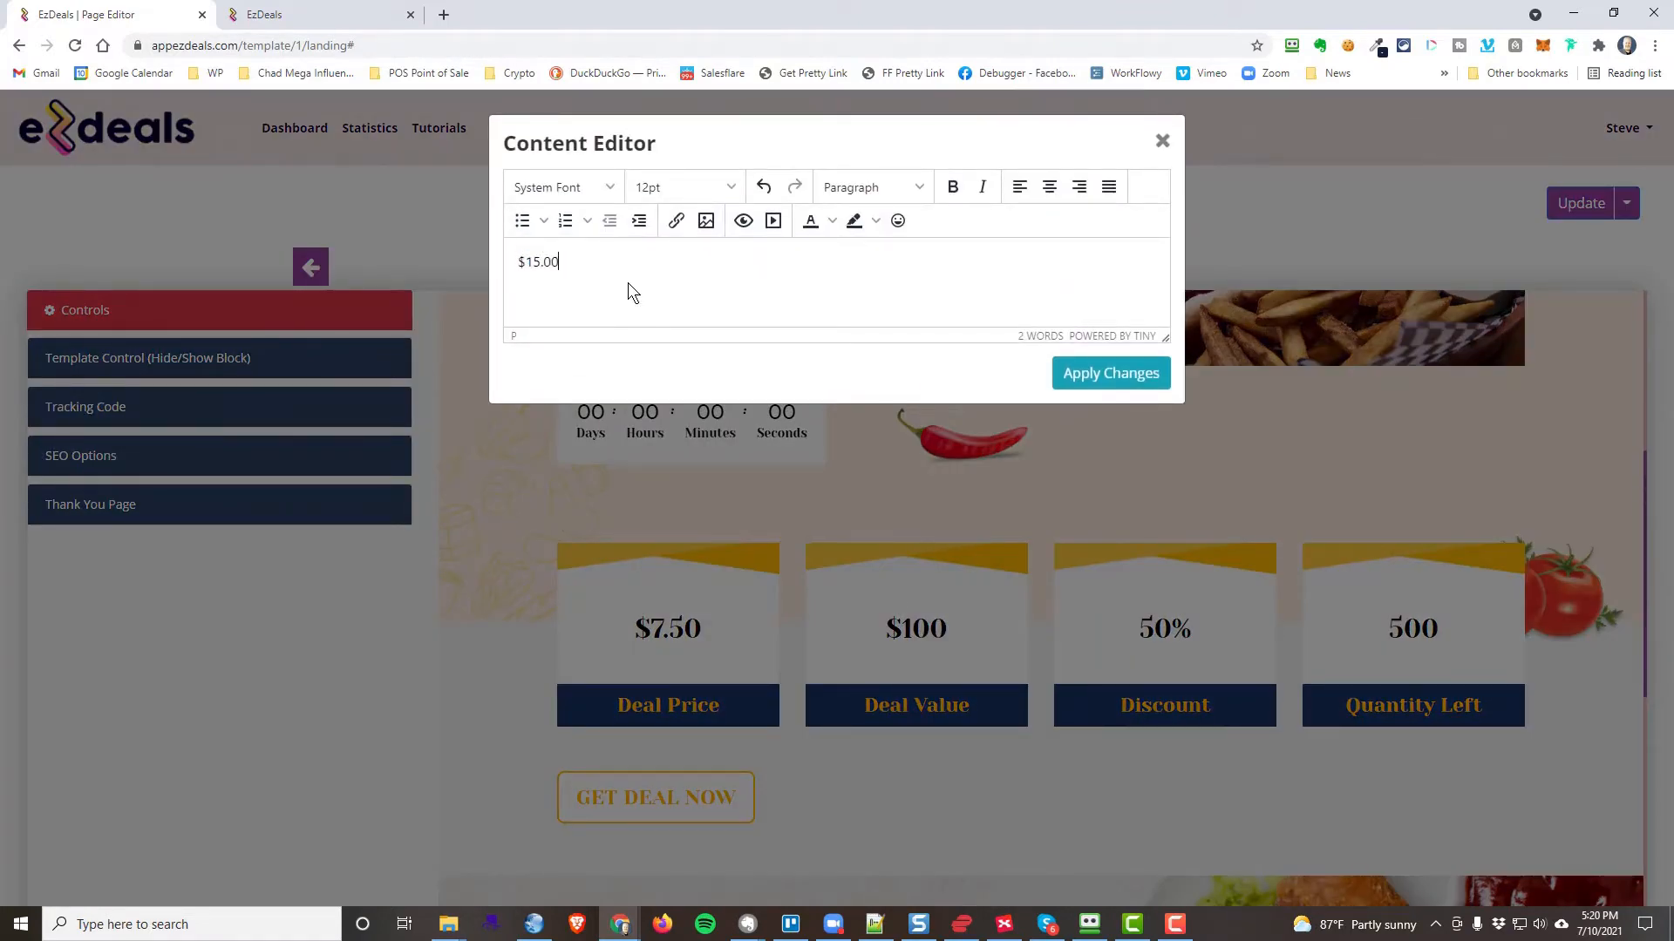
{"action": "left_click", "coordinate": [1123, 375]}
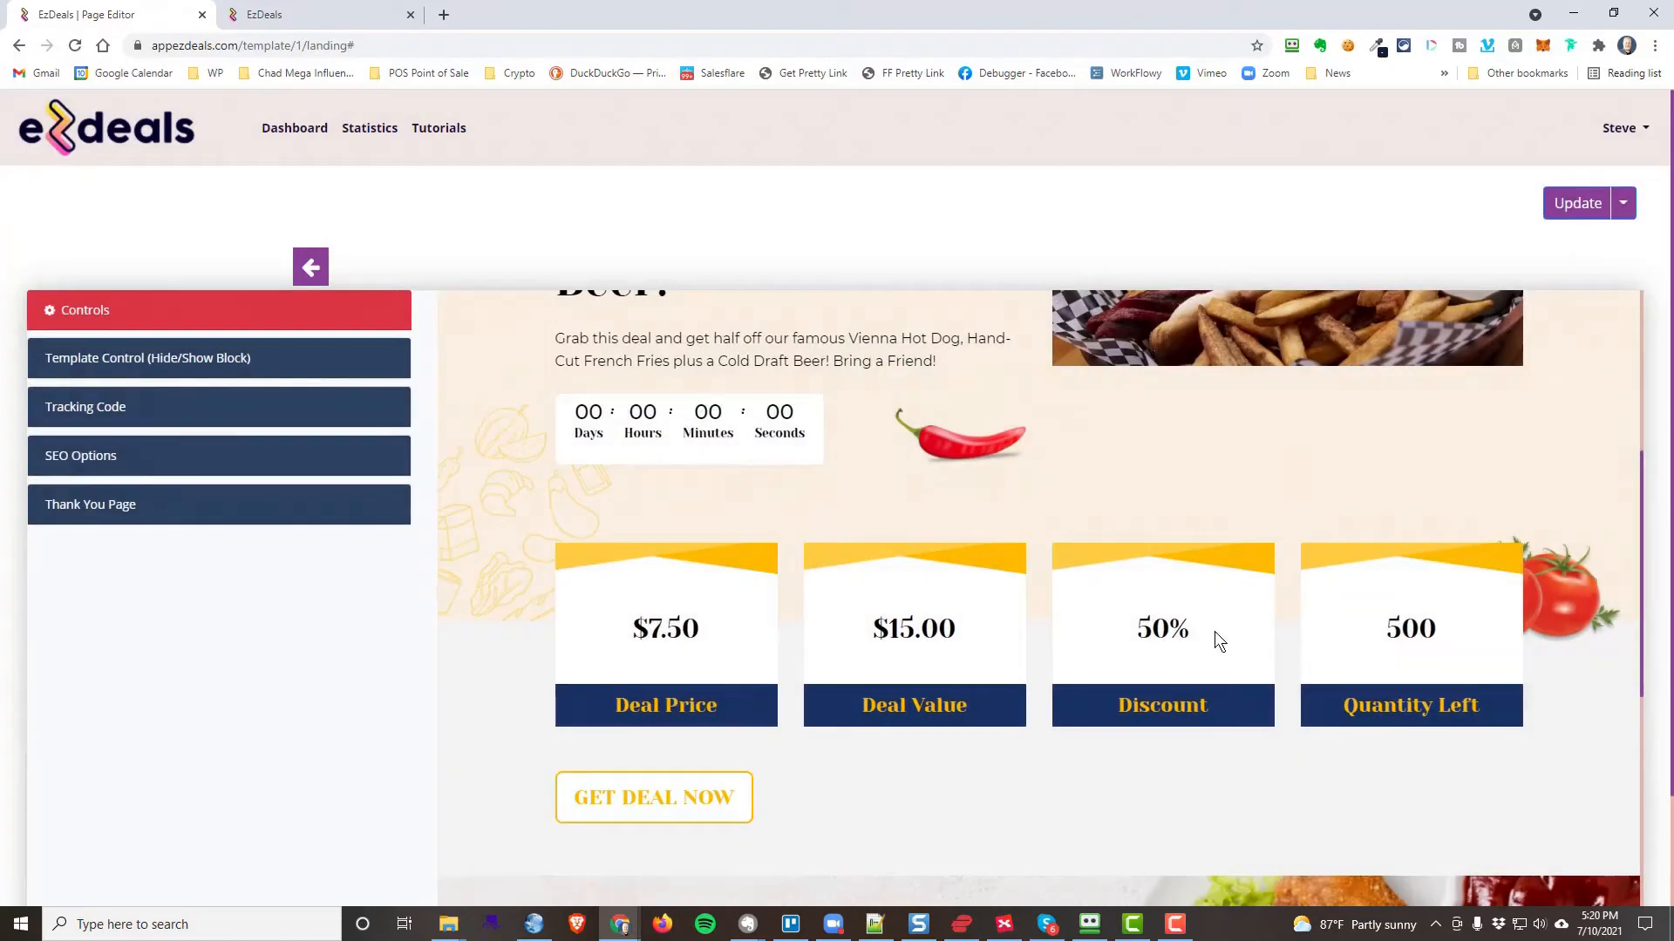
Change the fourth deal box's caption to "Quantity Available" and the number above it to 25.
{"action": "left_click", "coordinate": [1392, 708]}
{"action": "double_click", "coordinate": [591, 263]}
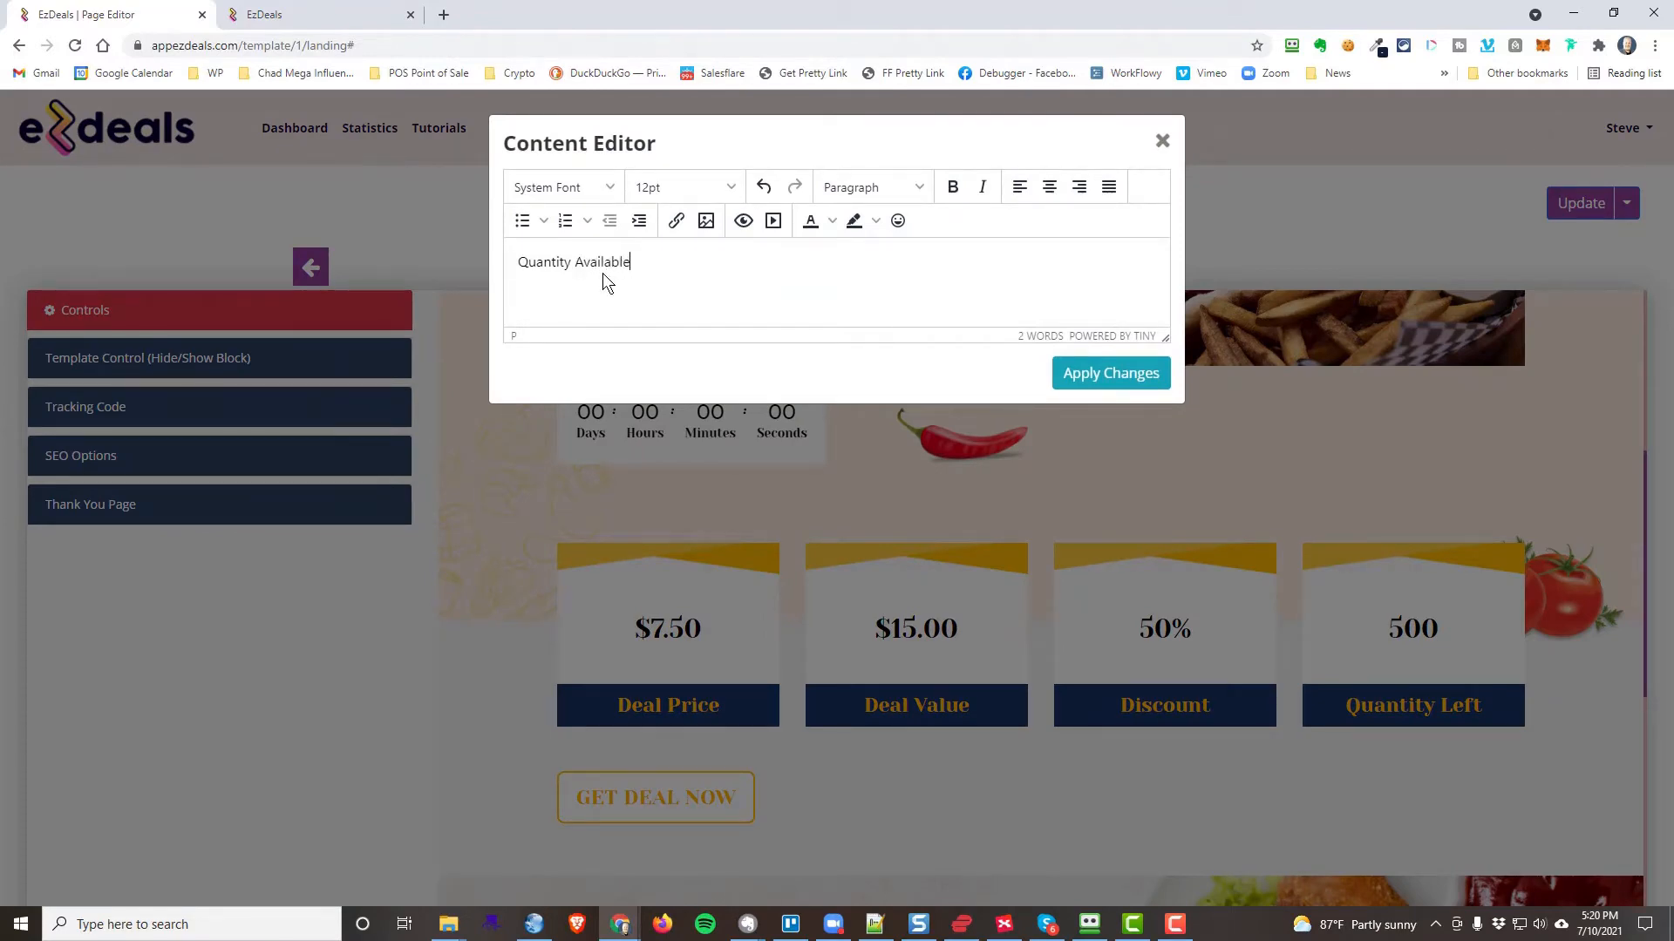
{"action": "left_click", "coordinate": [1101, 375]}
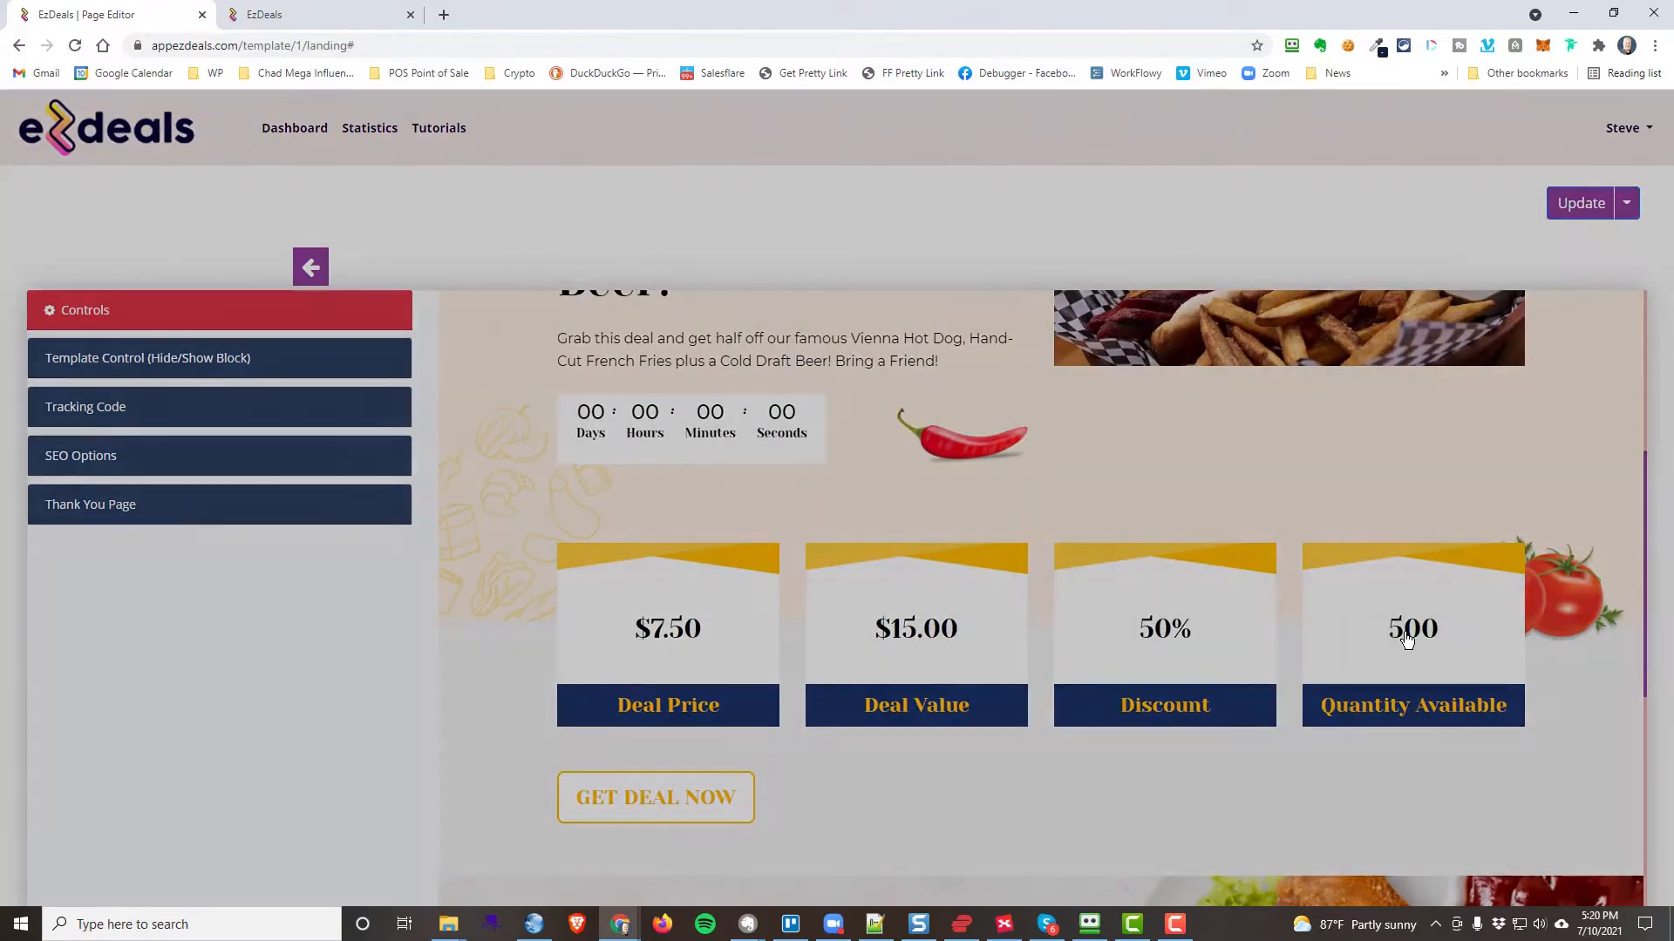
{"action": "left_click", "coordinate": [1407, 641]}
{"action": "left_click_drag", "start_coordinate": [566, 265], "coordinate": [515, 277]}
{"action": "type", "text": "25"}
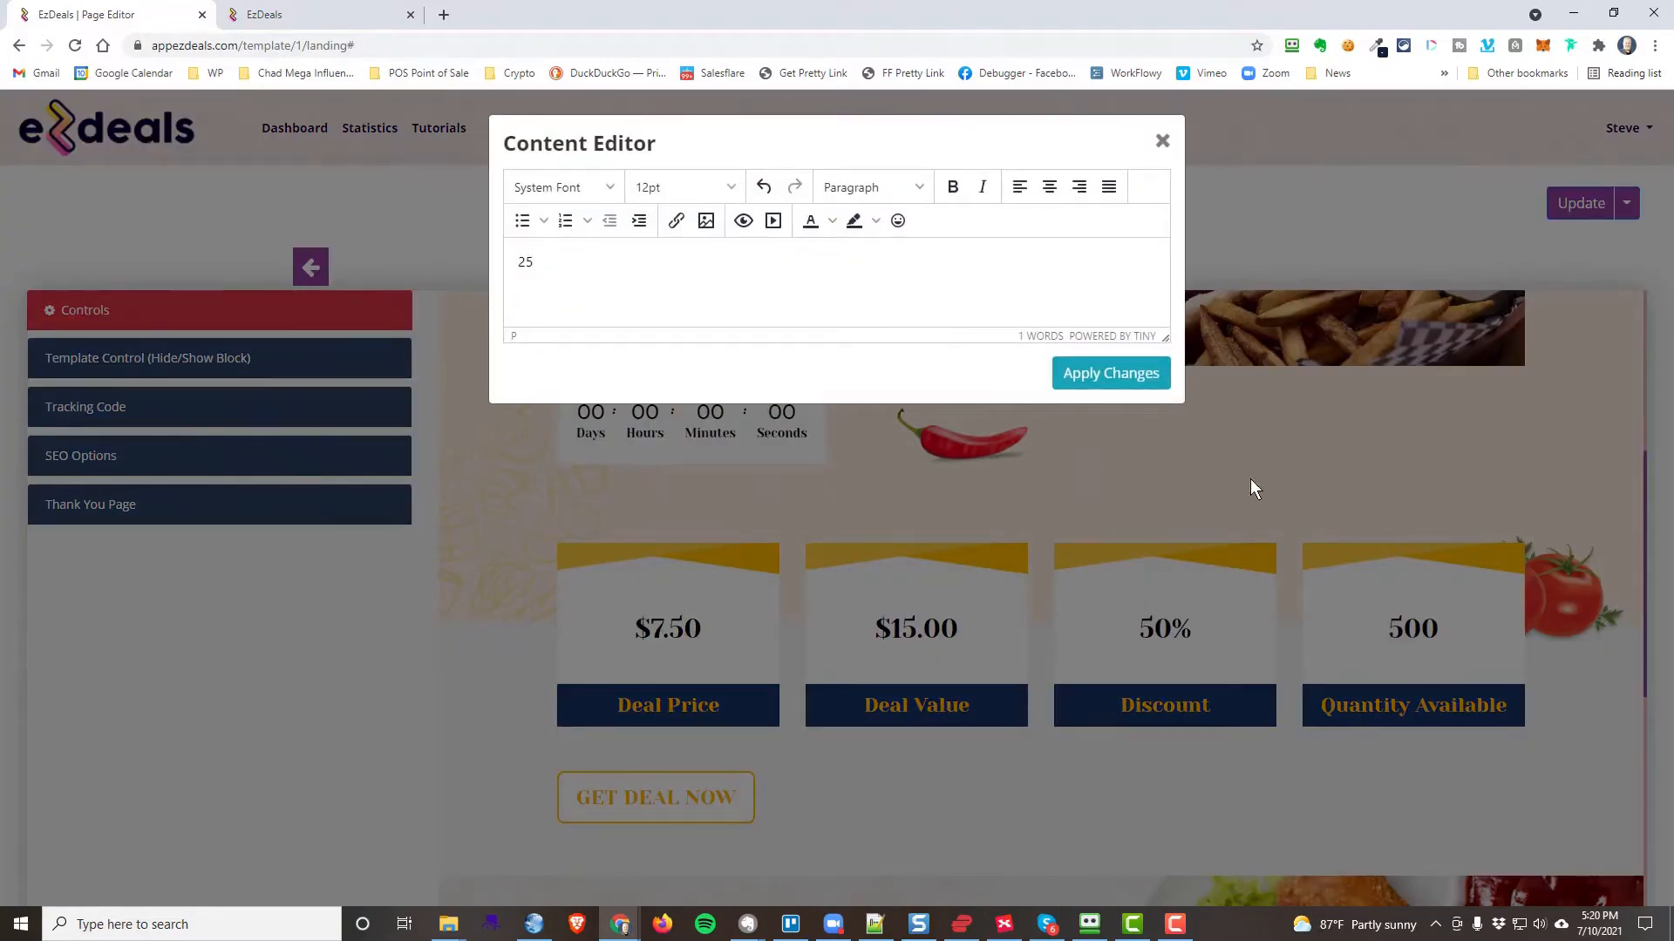
{"action": "left_click", "coordinate": [1111, 375]}
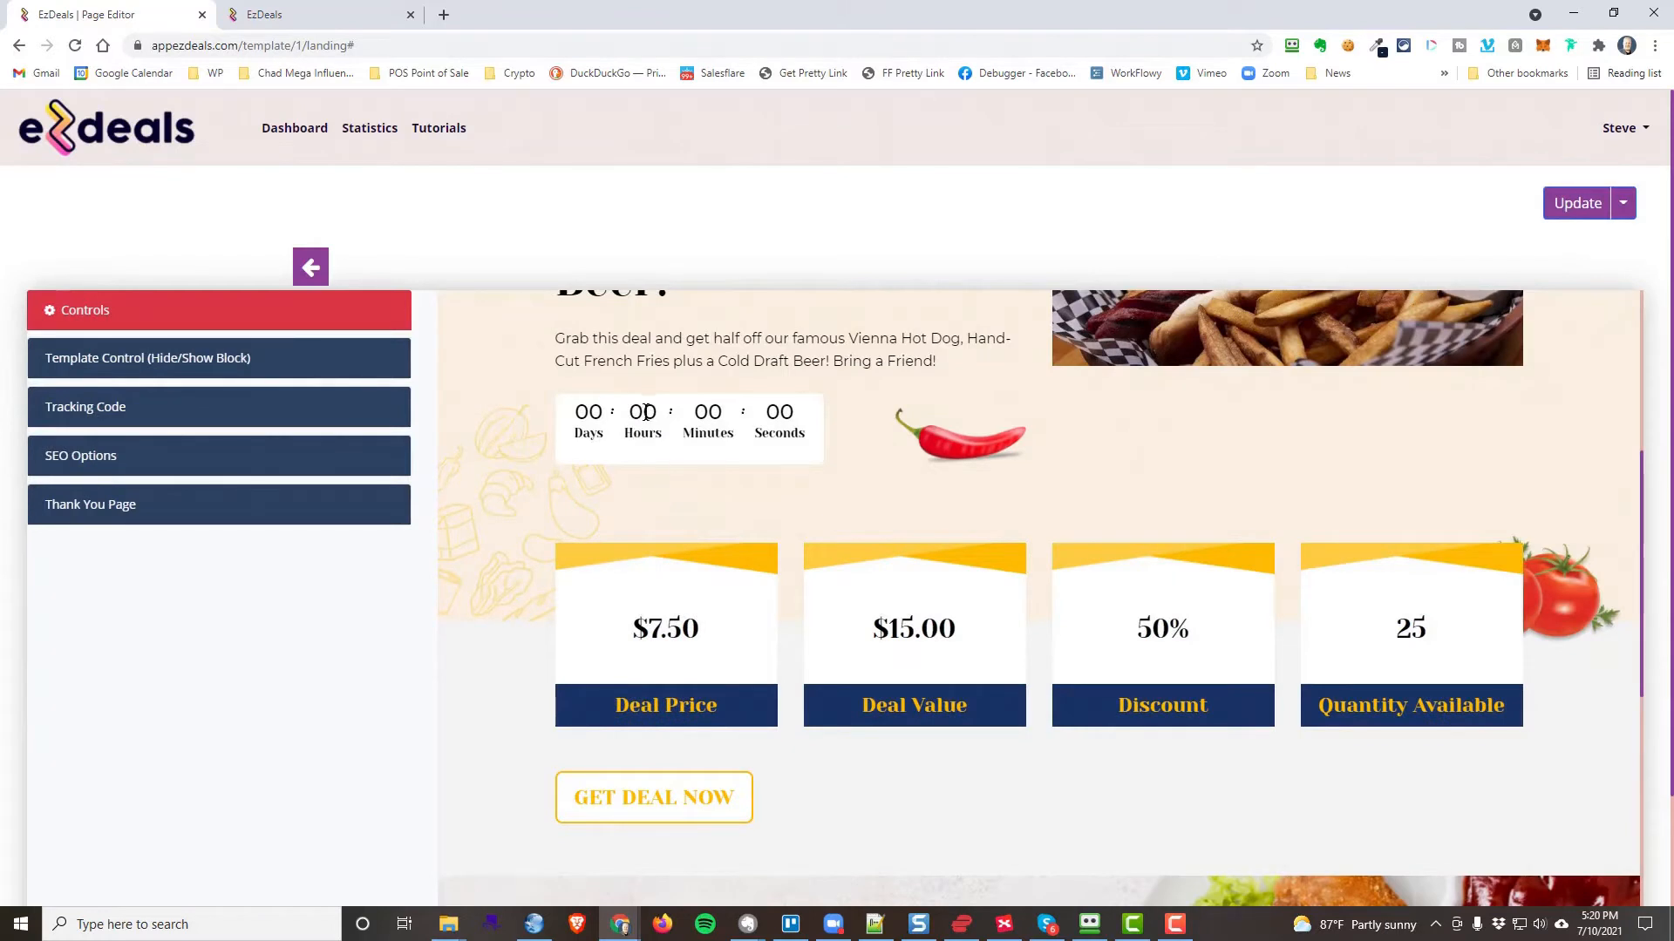
Set the countdown timer to end on 07/31/2021 at 11:59 PM in the GMT -6:00 time zone.
{"action": "left_click", "coordinate": [644, 425]}
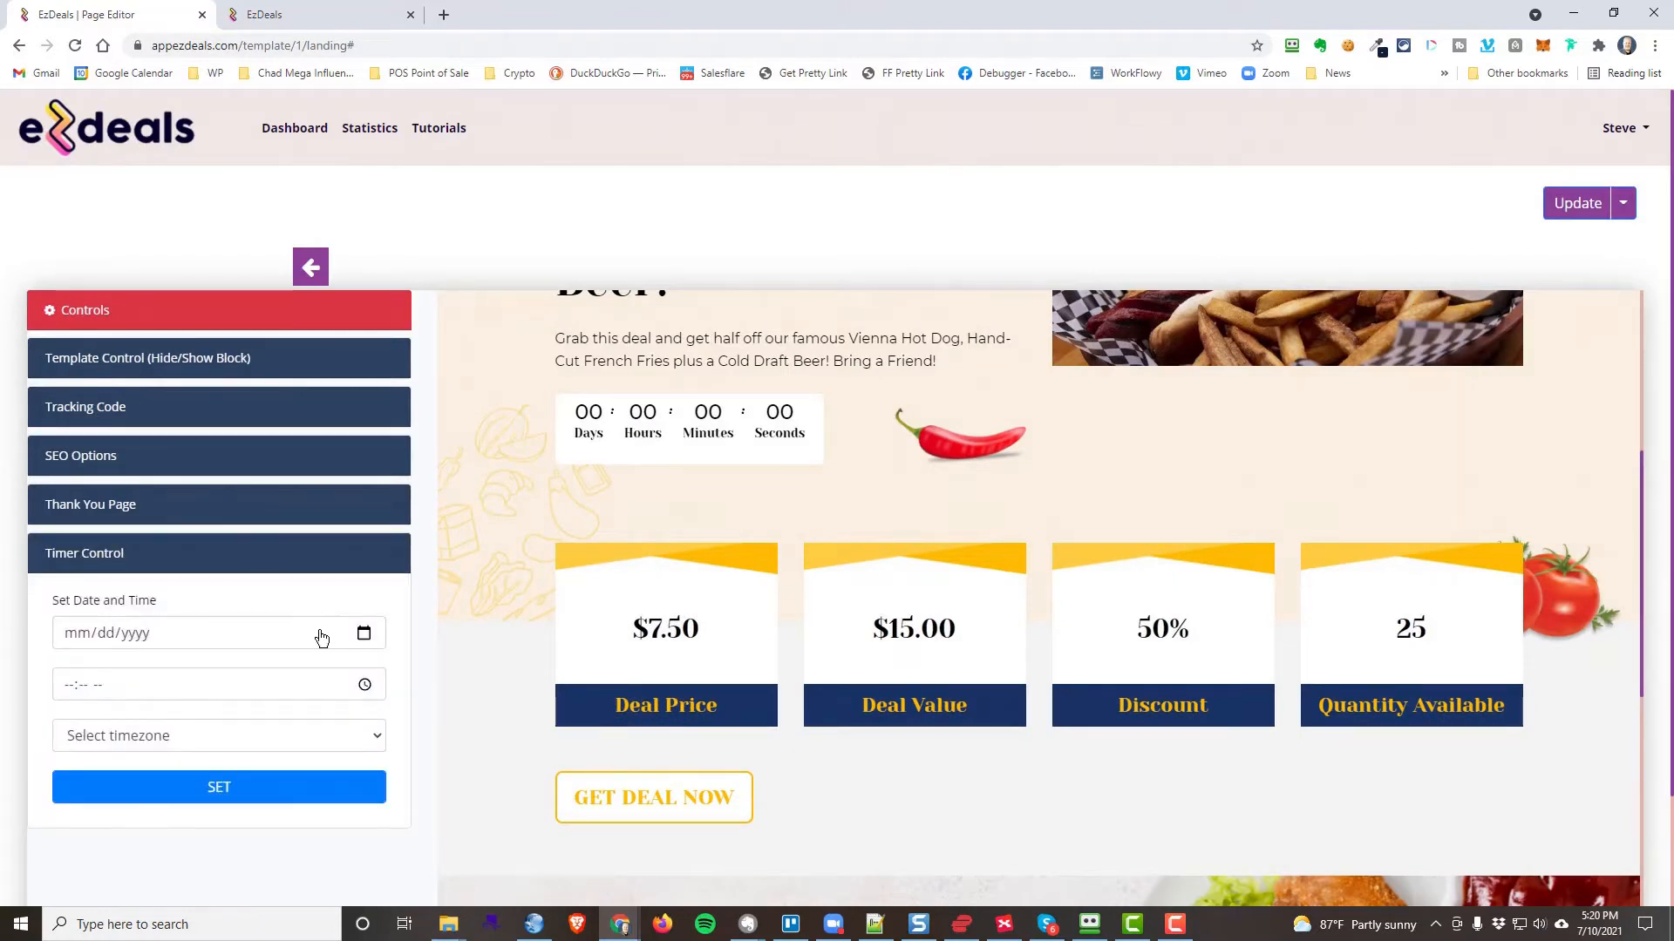
{"action": "left_click", "coordinate": [365, 632]}
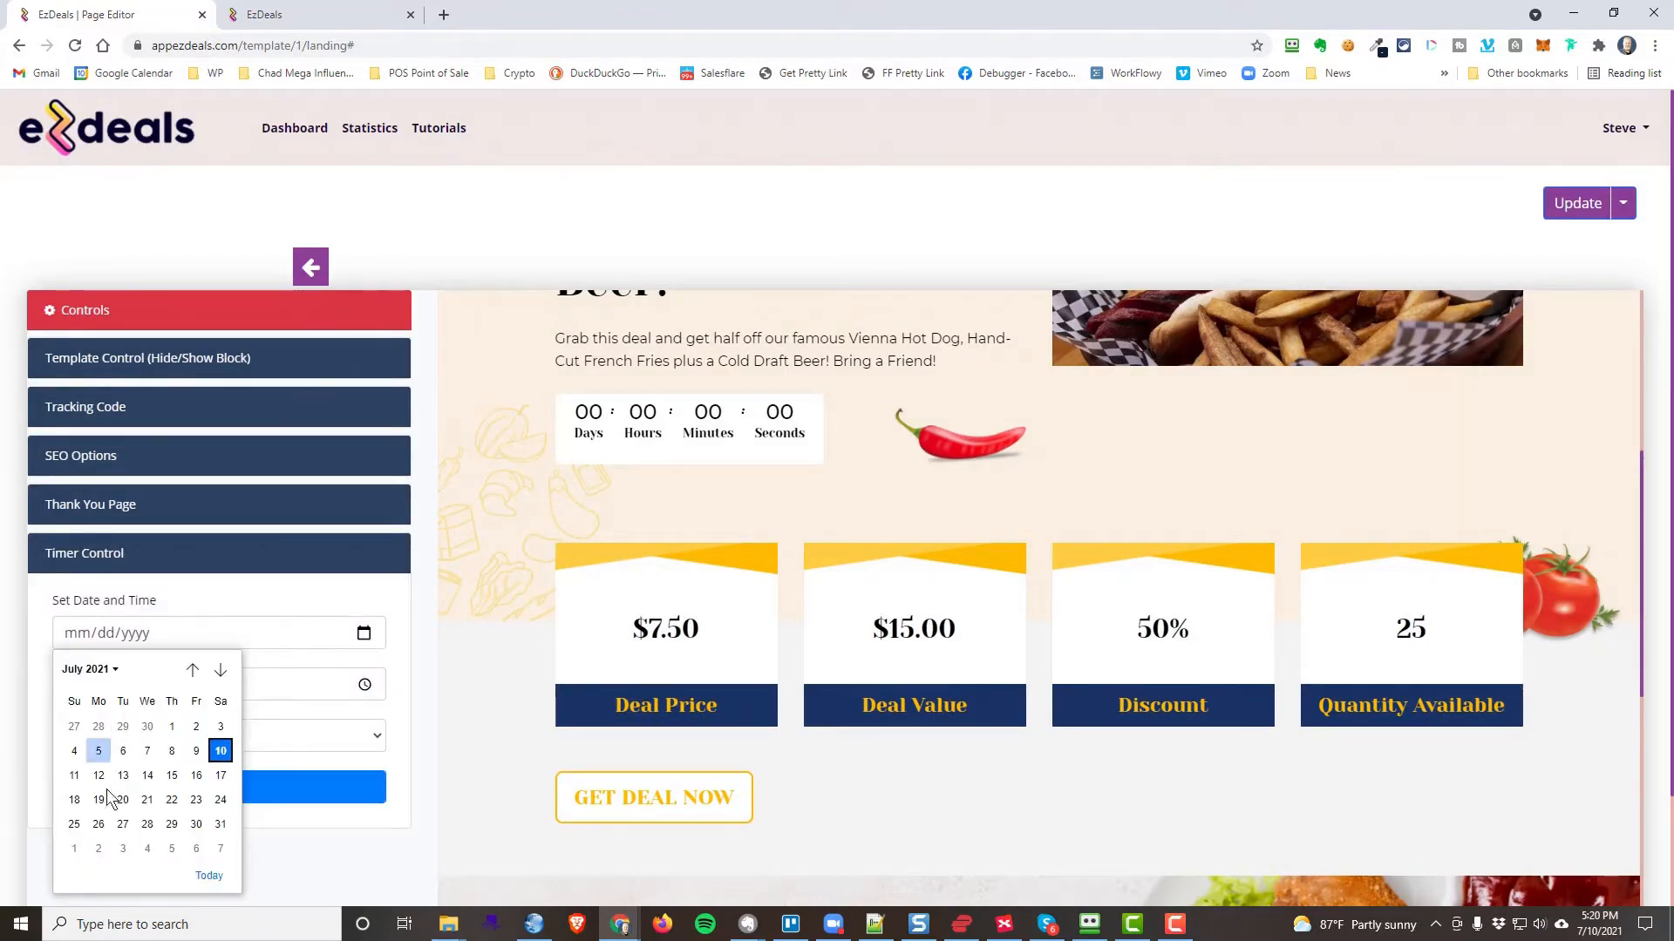
{"action": "left_click", "coordinate": [220, 824]}
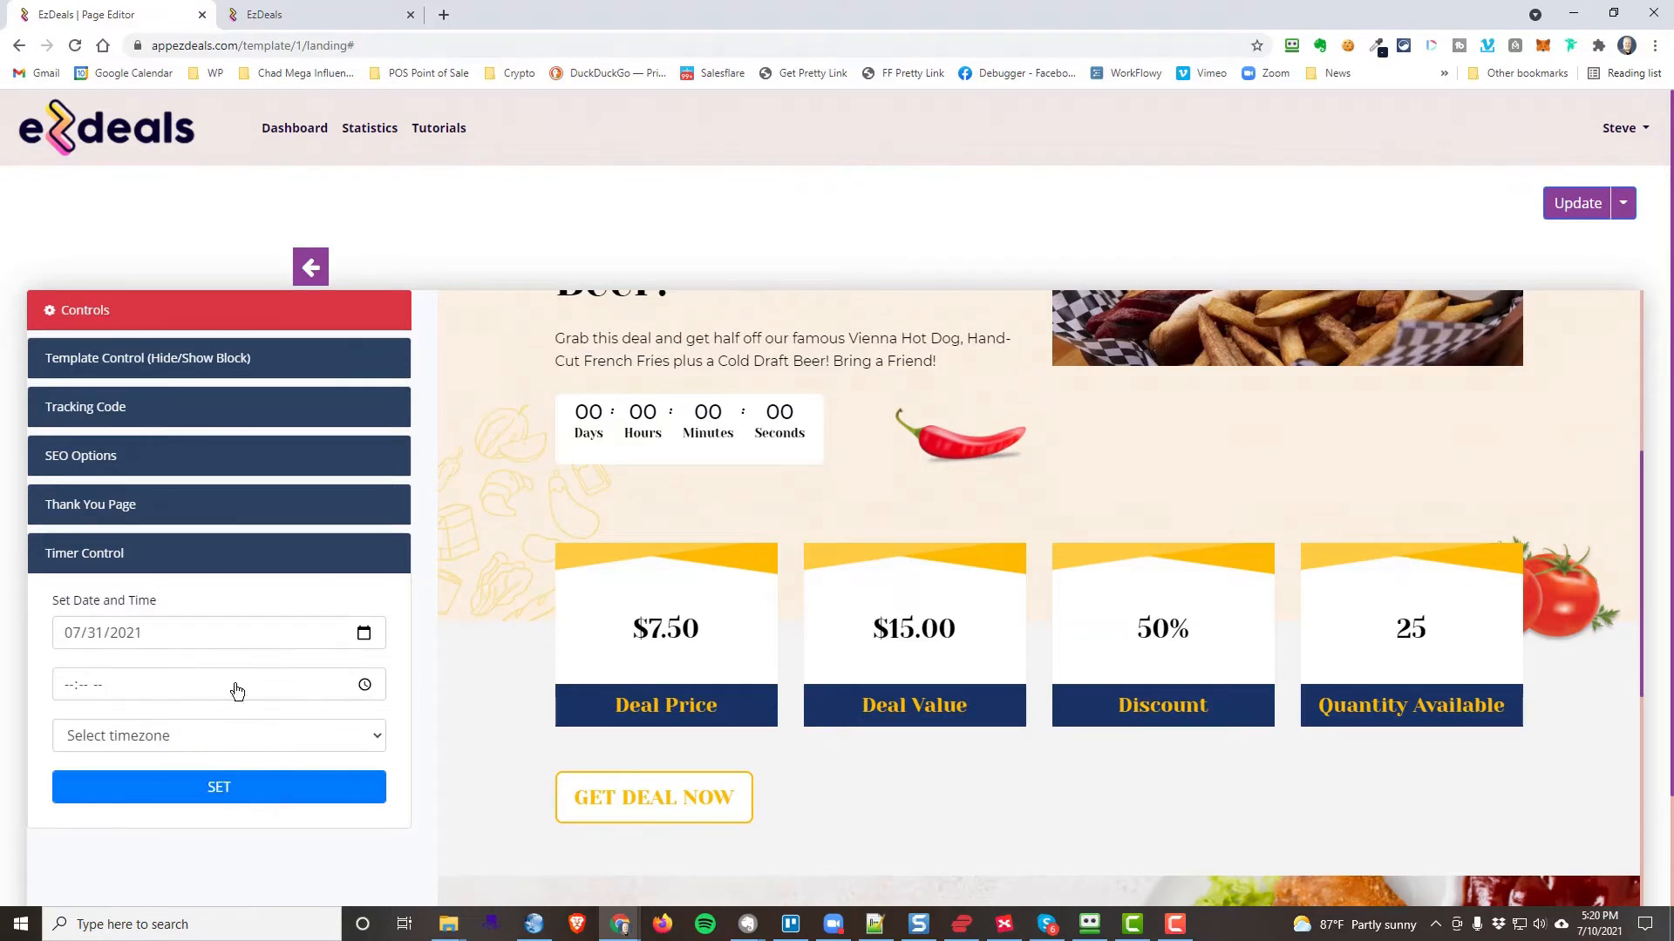
{"action": "left_click", "coordinate": [58, 687]}
{"action": "type", "text": "11:59"}
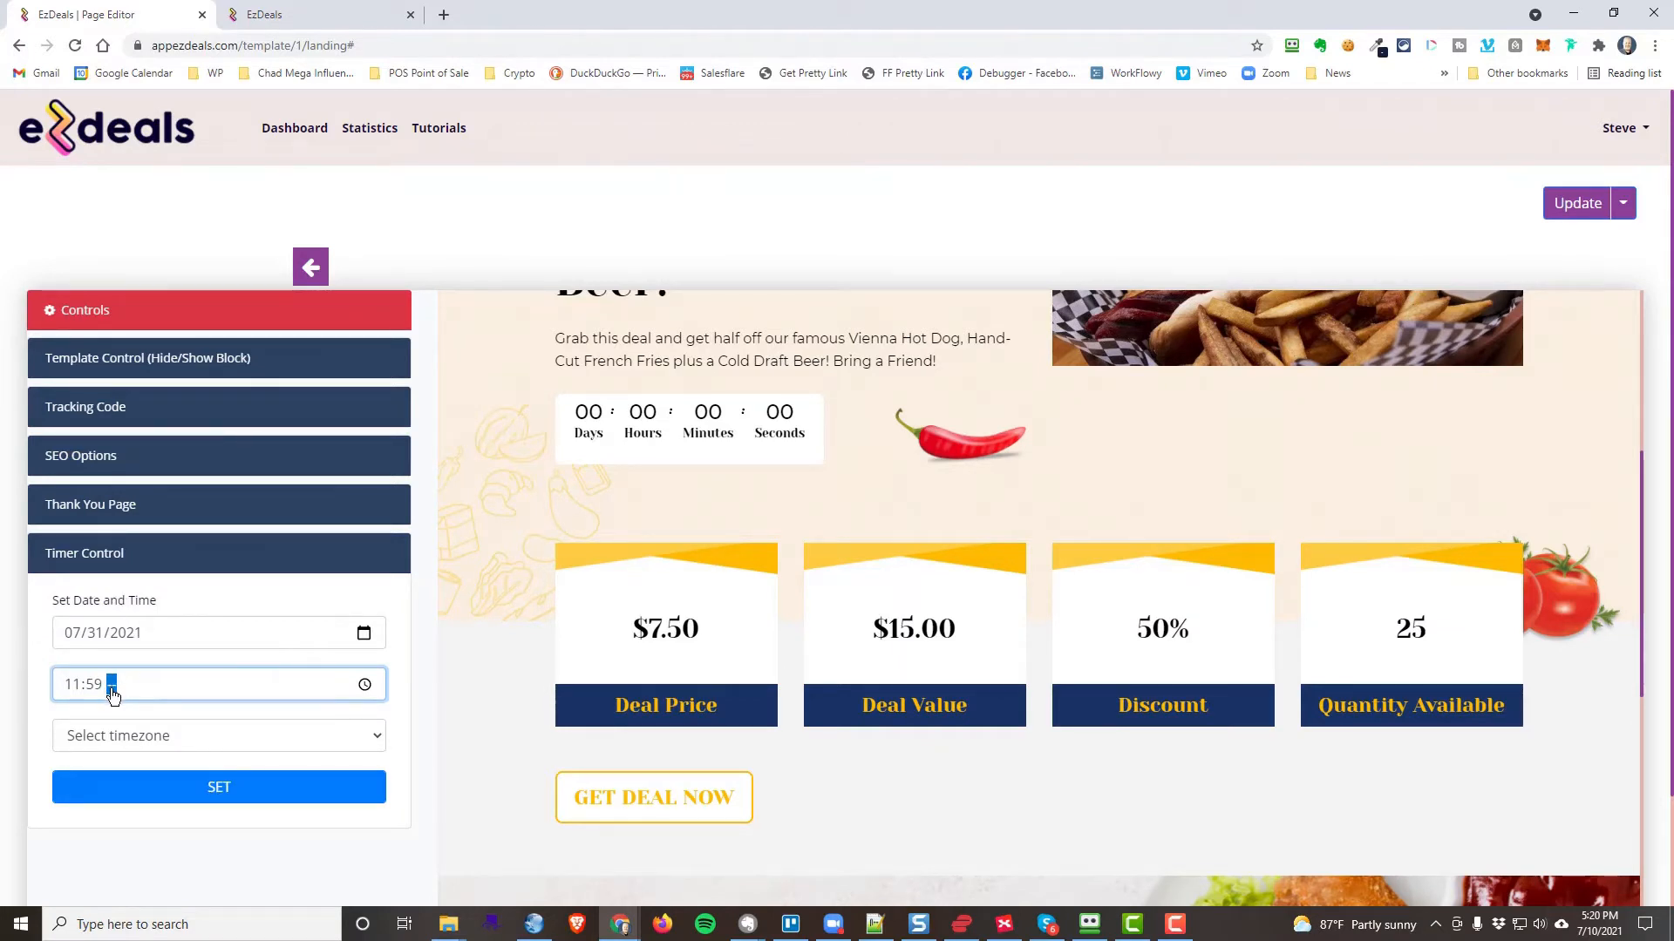
{"action": "type", "text": "p"}
{"action": "left_click", "coordinate": [138, 736]}
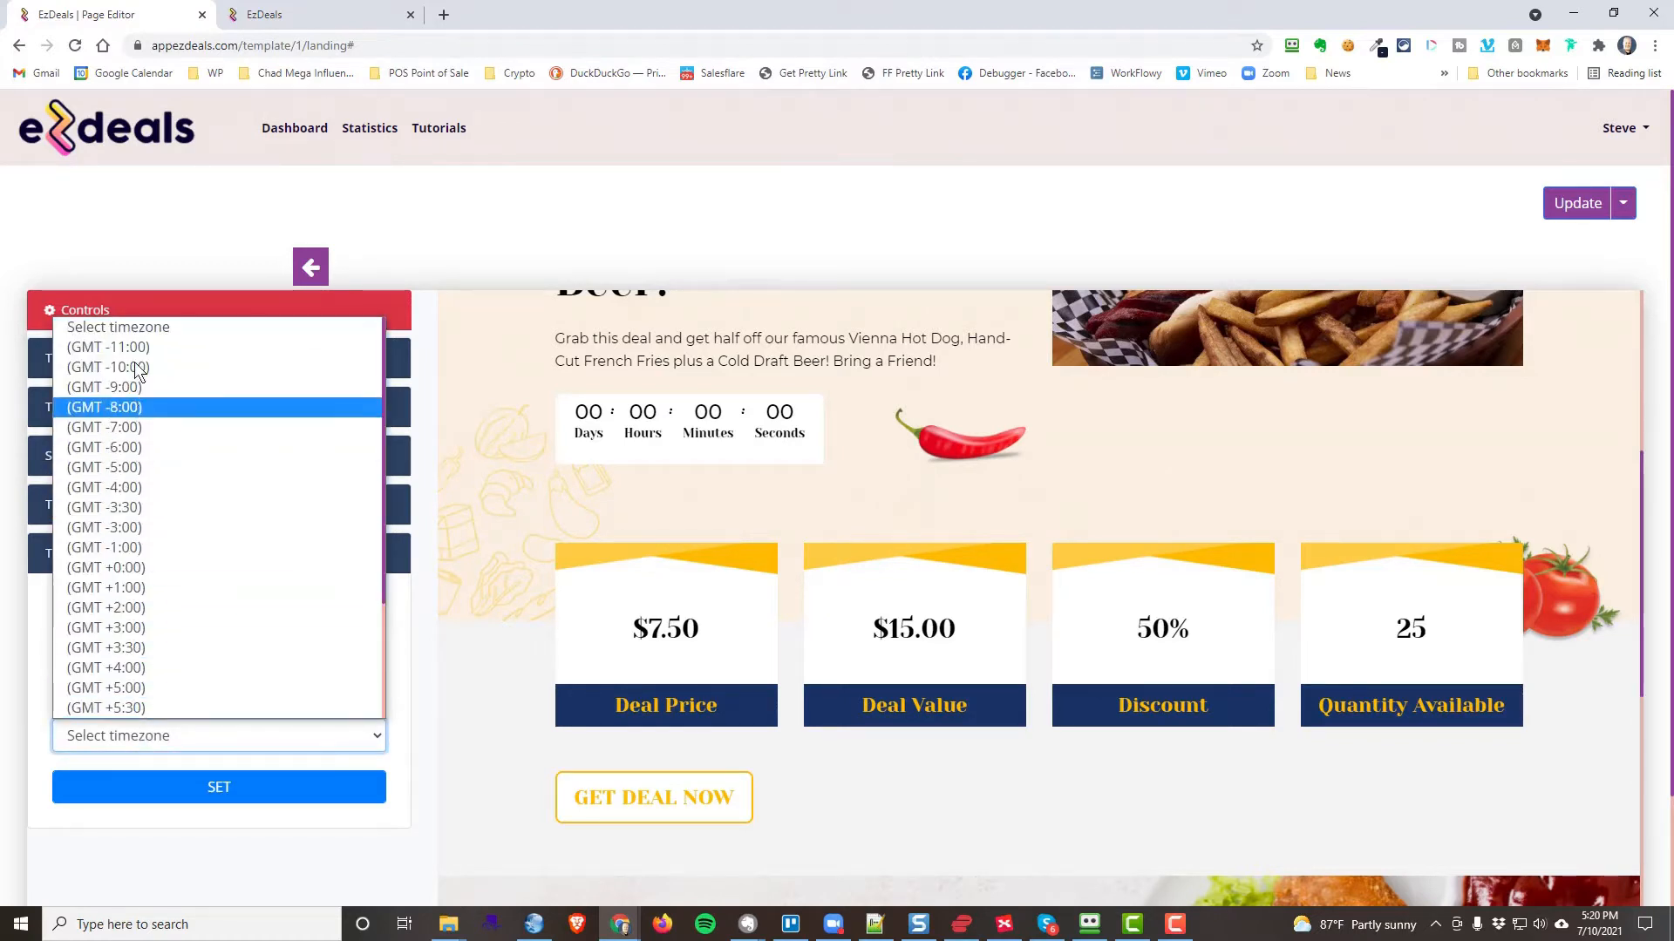
{"action": "left_click", "coordinate": [133, 449]}
{"action": "left_click", "coordinate": [205, 789]}
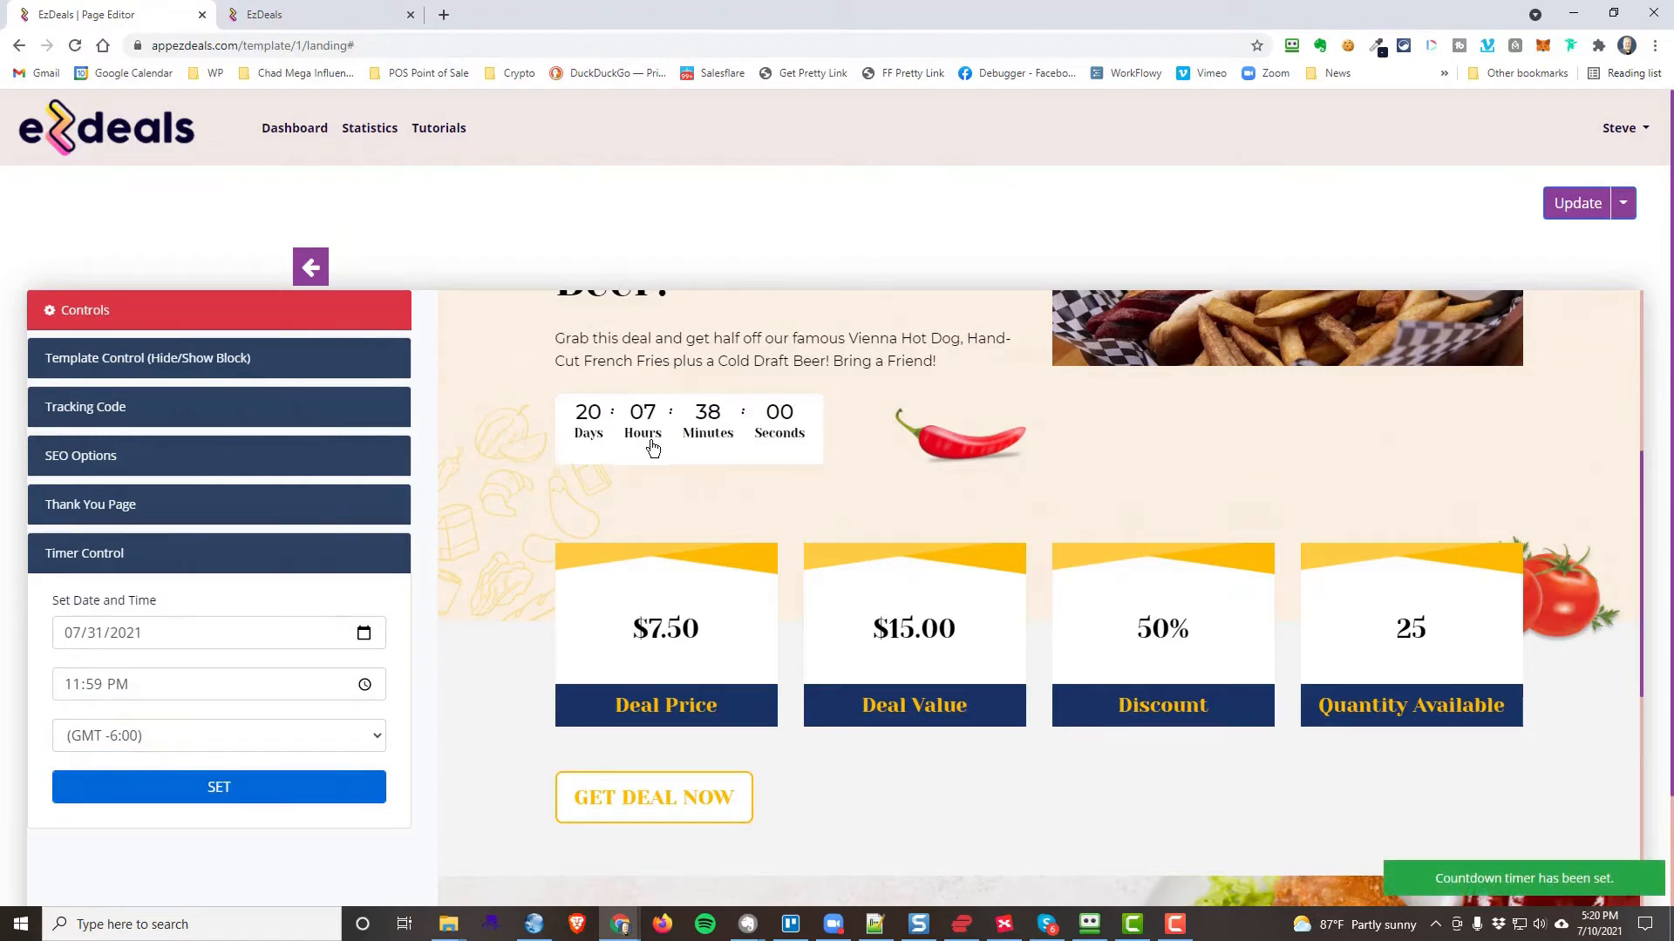
Update the landing page, review the timer and deal boxes on its refreshed published version, and return to the page editor.
{"action": "left_click", "coordinate": [1574, 212]}
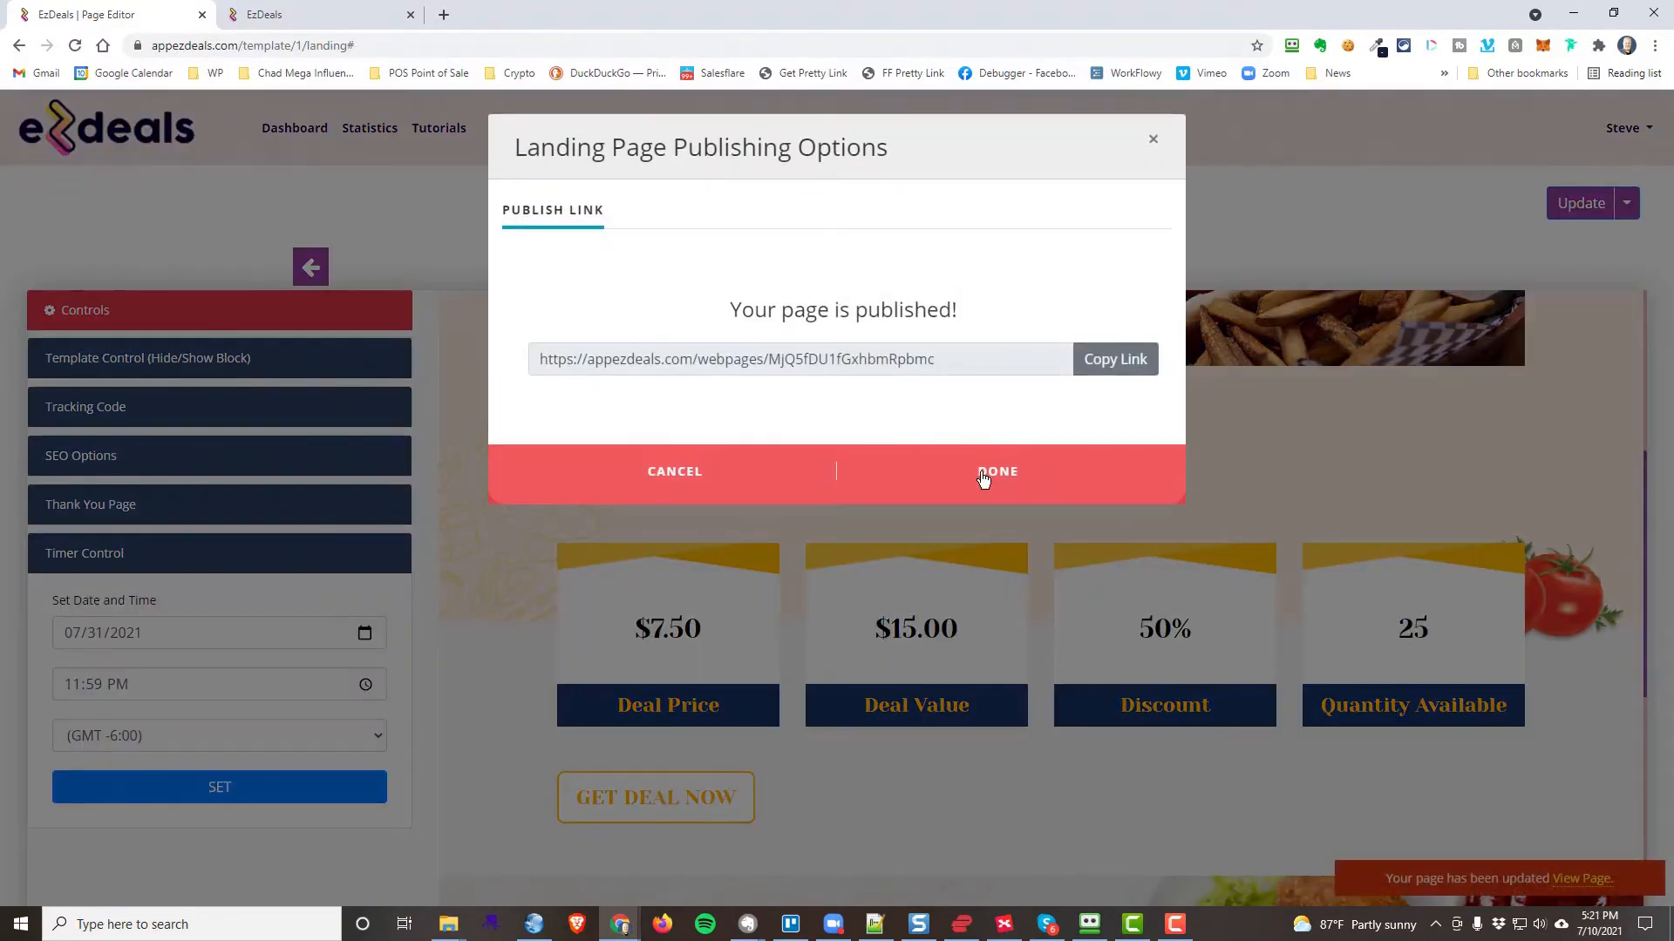
{"action": "left_click", "coordinate": [983, 475]}
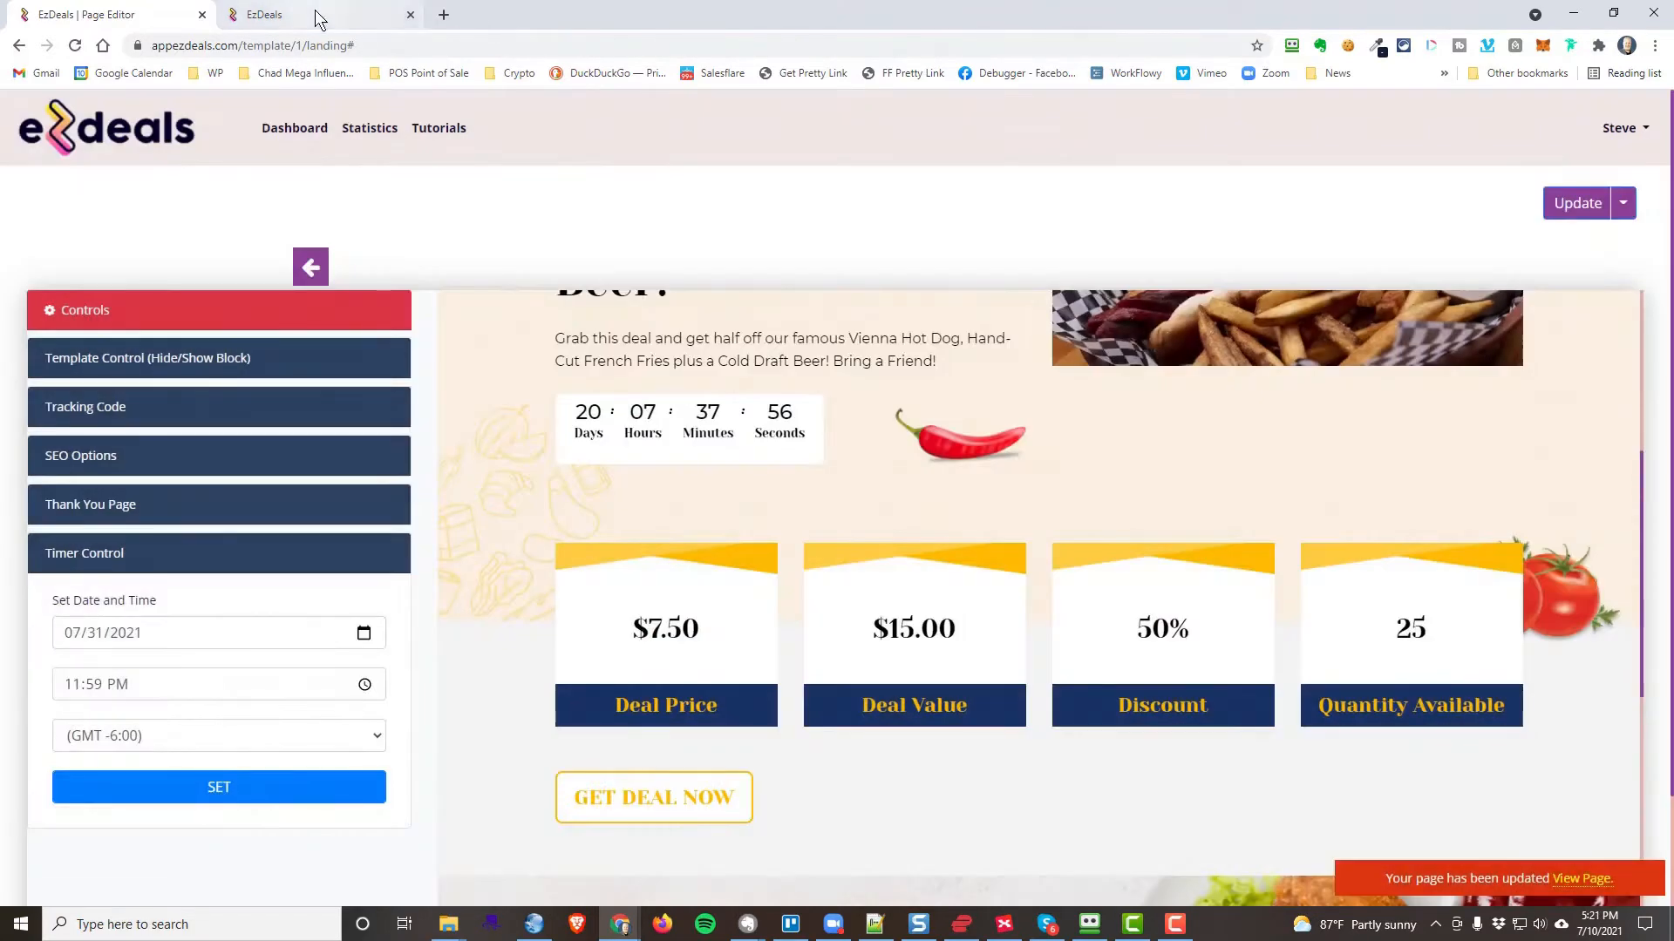
{"action": "left_click", "coordinate": [314, 15]}
{"action": "left_click", "coordinate": [75, 46]}
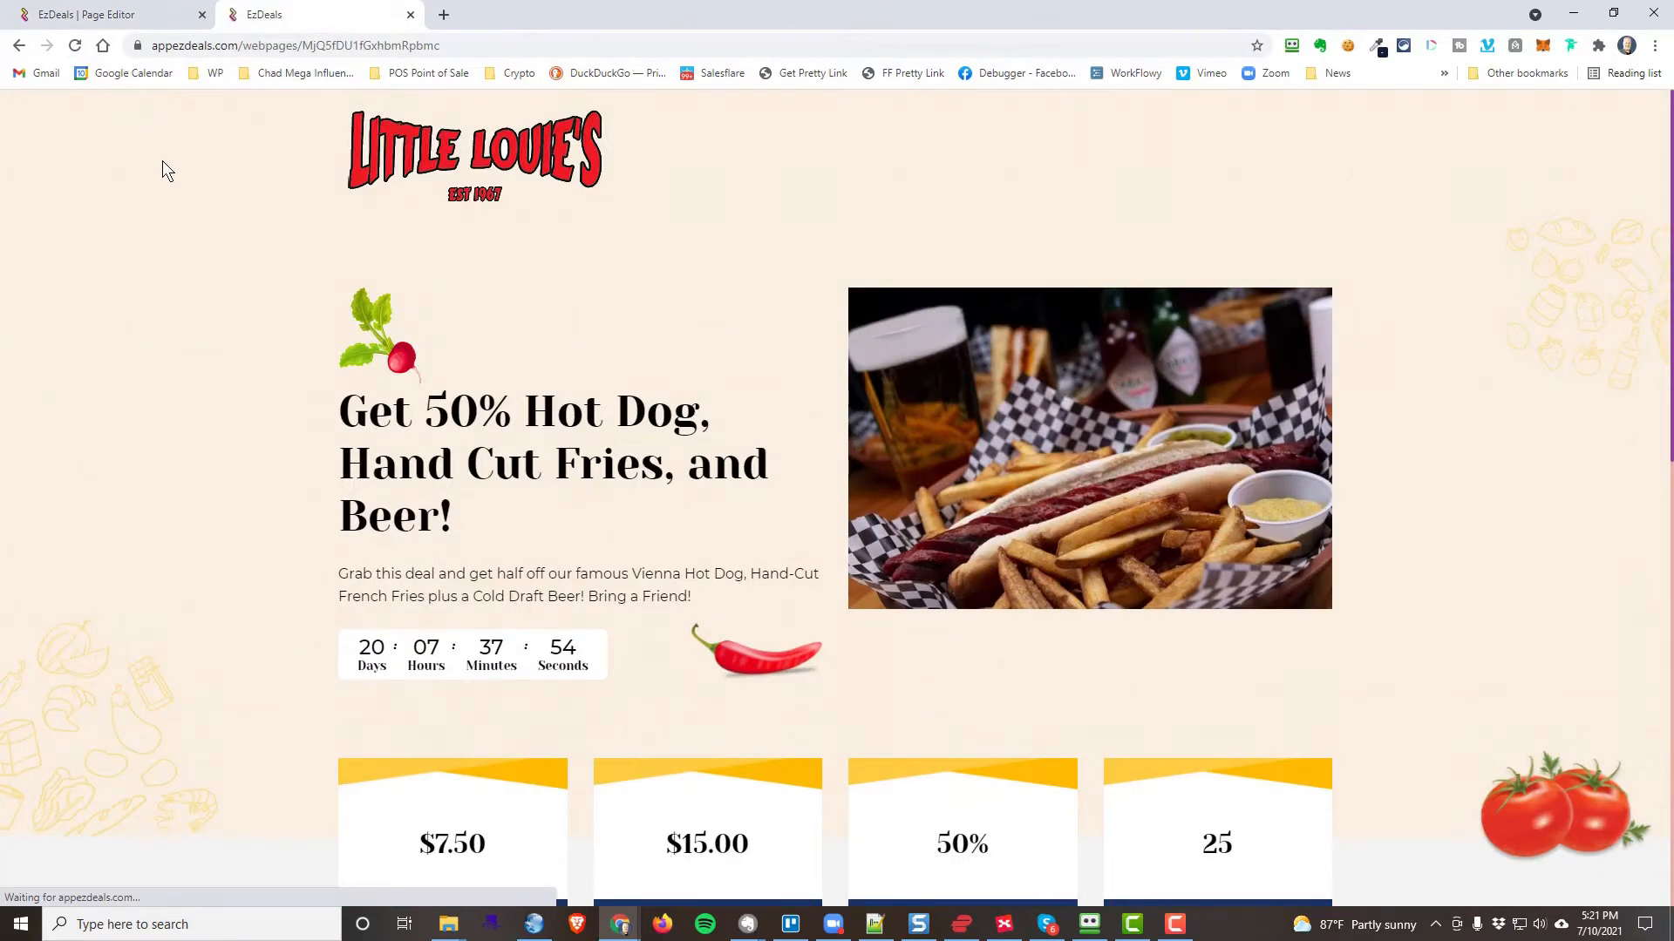
{"action": "scroll", "coordinate": [510, 695], "scroll_direction": "down", "scroll_amount": 2}
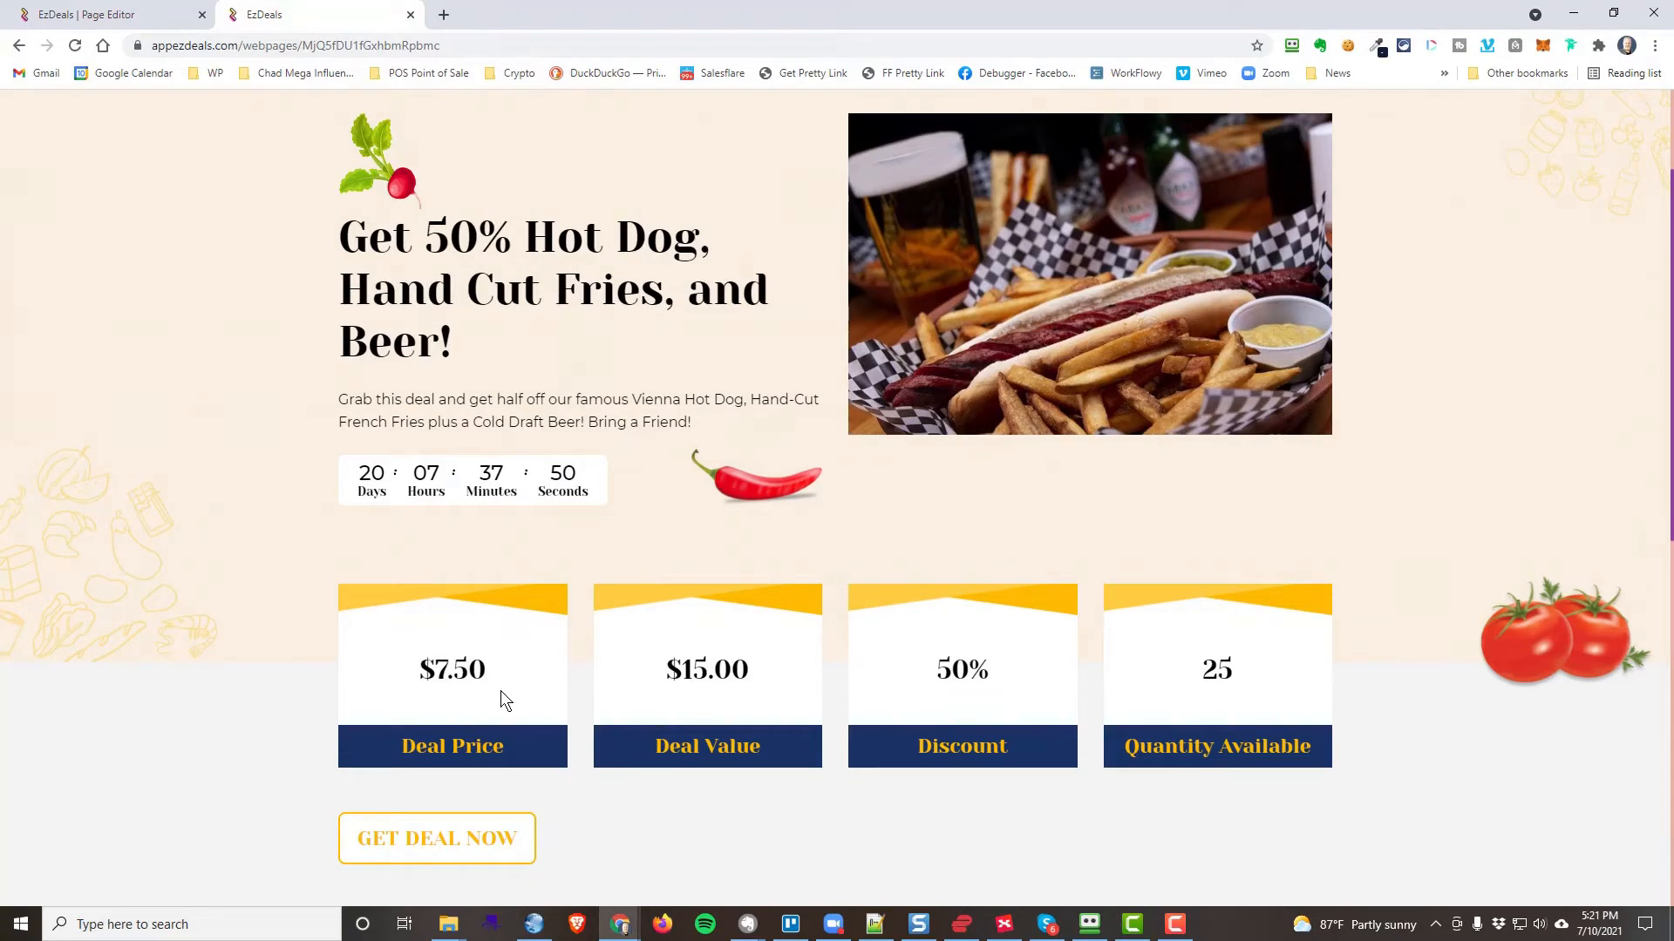
{"action": "scroll", "coordinate": [518, 576], "scroll_direction": "up", "scroll_amount": 2}
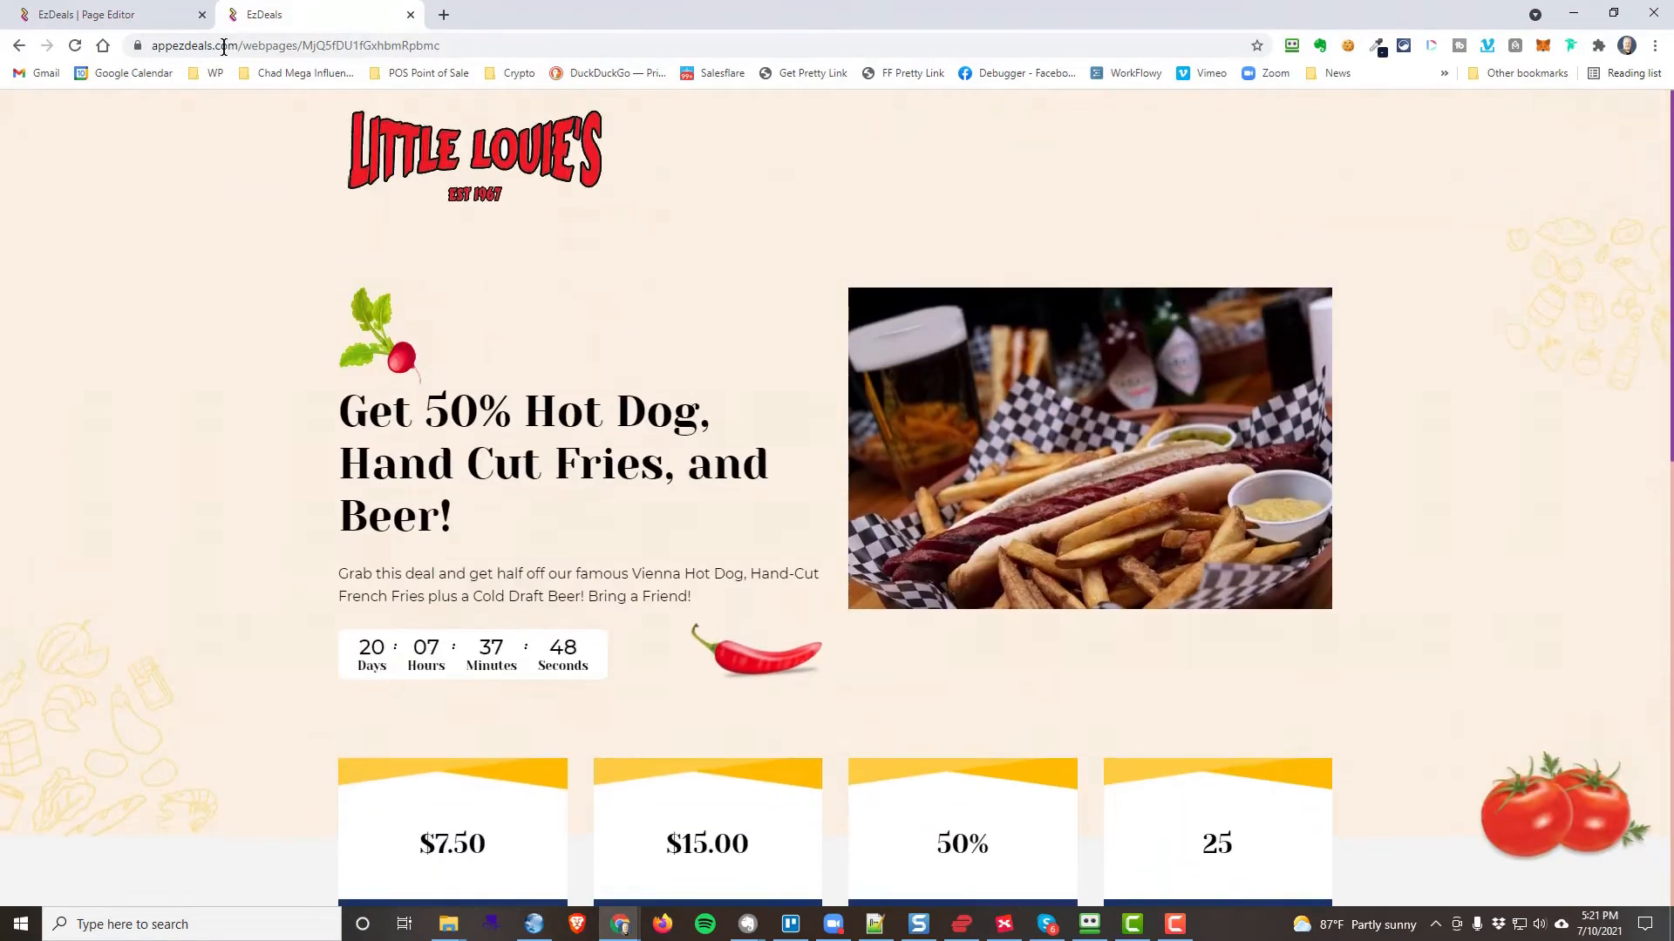
{"action": "left_click", "coordinate": [122, 15]}
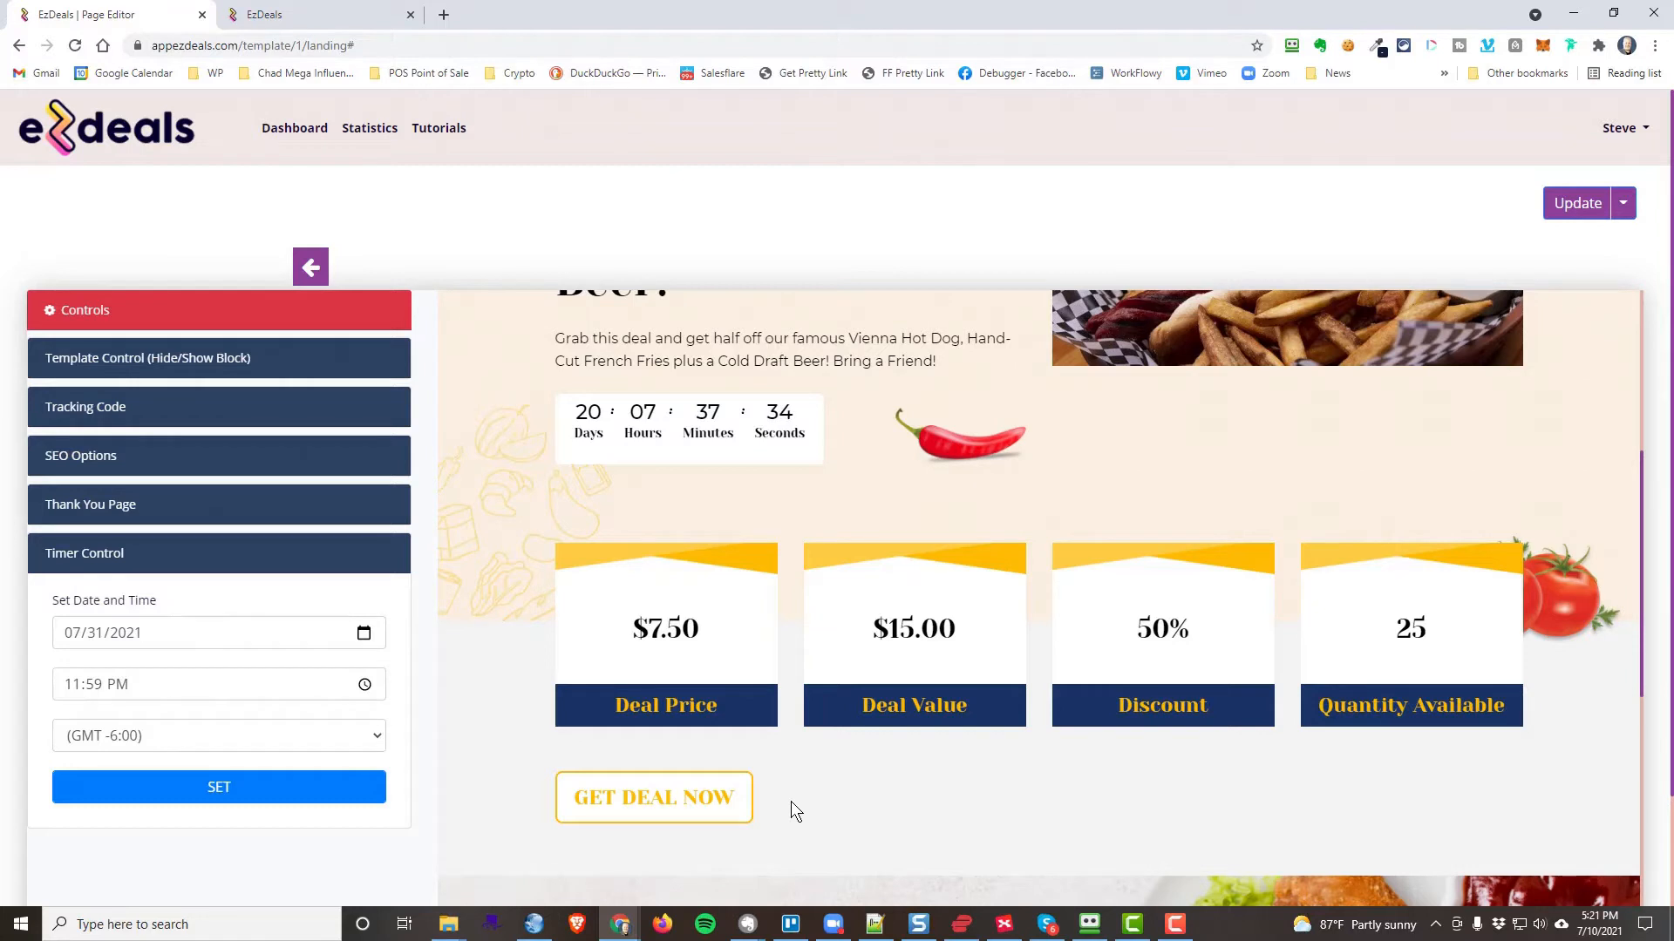
Open the text and link settings of the GET DEAL NOW button below the deal boxes.
{"action": "scroll", "coordinate": [811, 820], "scroll_direction": "down", "scroll_amount": 1}
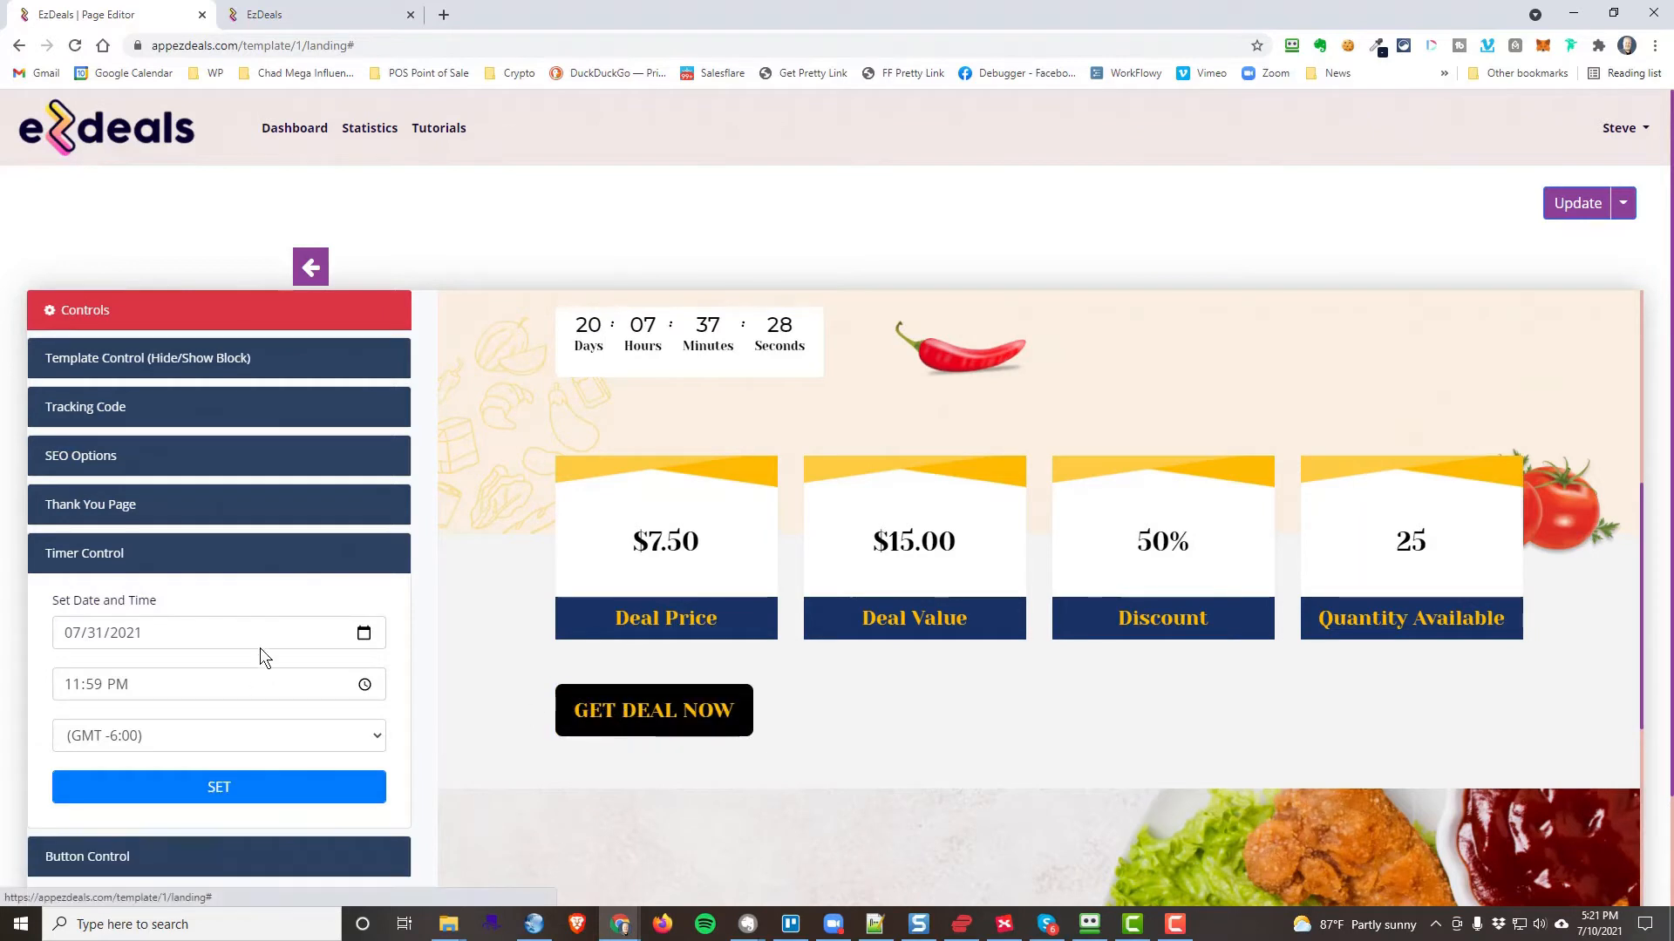
{"action": "scroll", "coordinate": [259, 661], "scroll_direction": "down", "scroll_amount": 2}
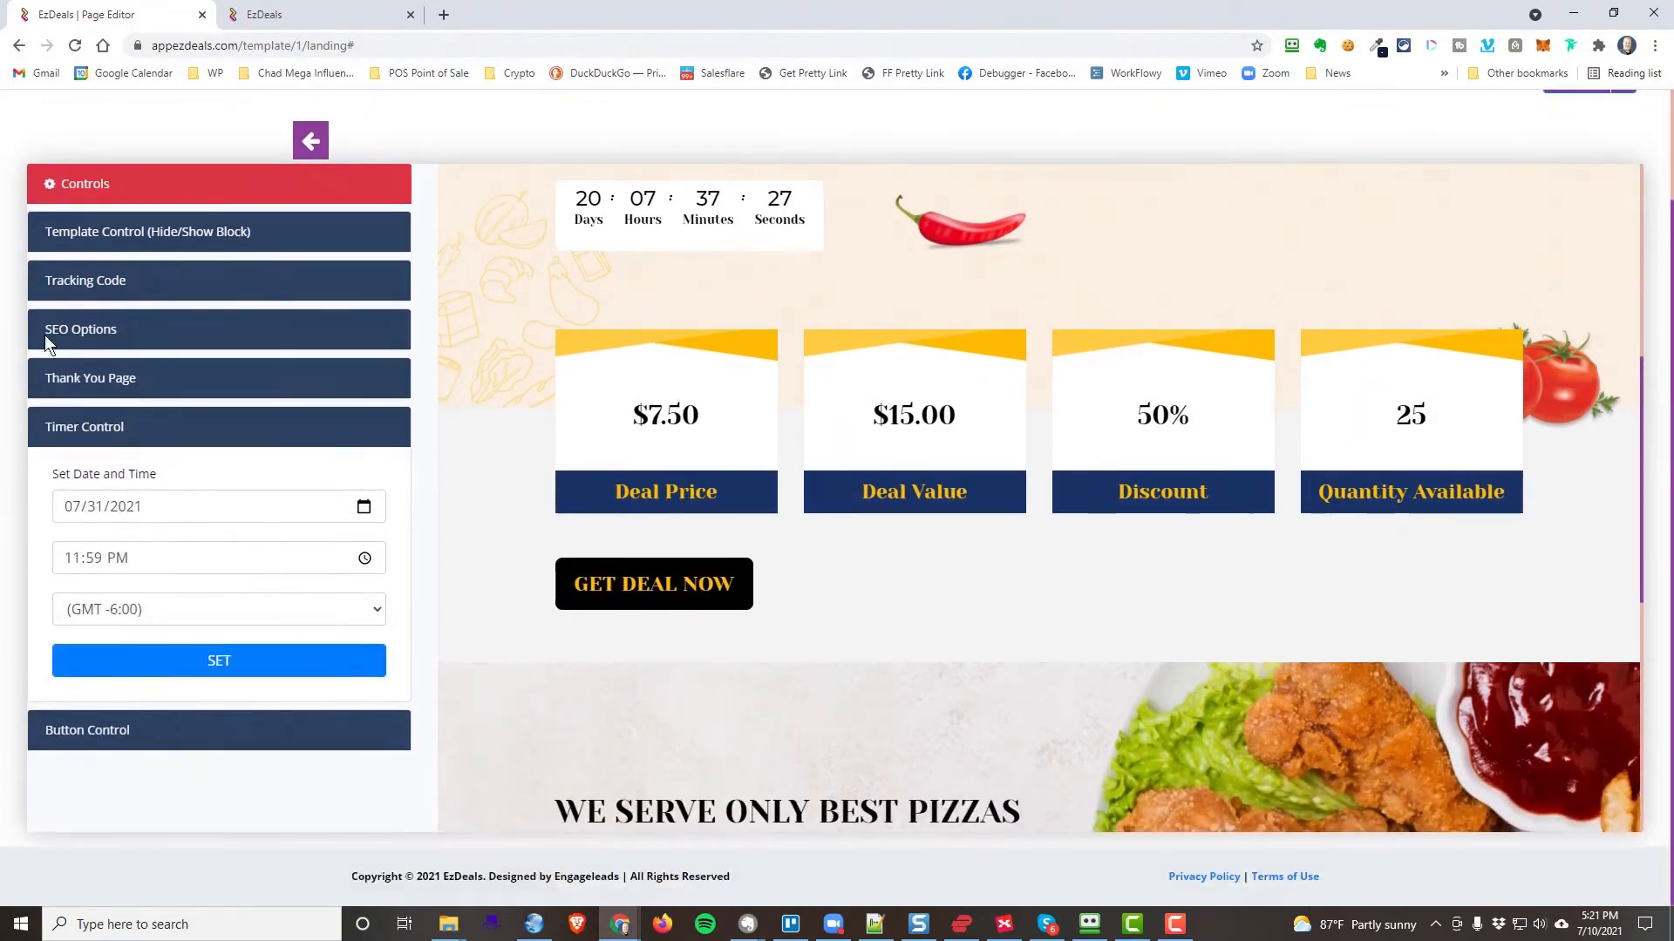
{"action": "left_click", "coordinate": [127, 732]}
{"action": "scroll", "coordinate": [165, 677], "scroll_direction": "down", "scroll_amount": 1}
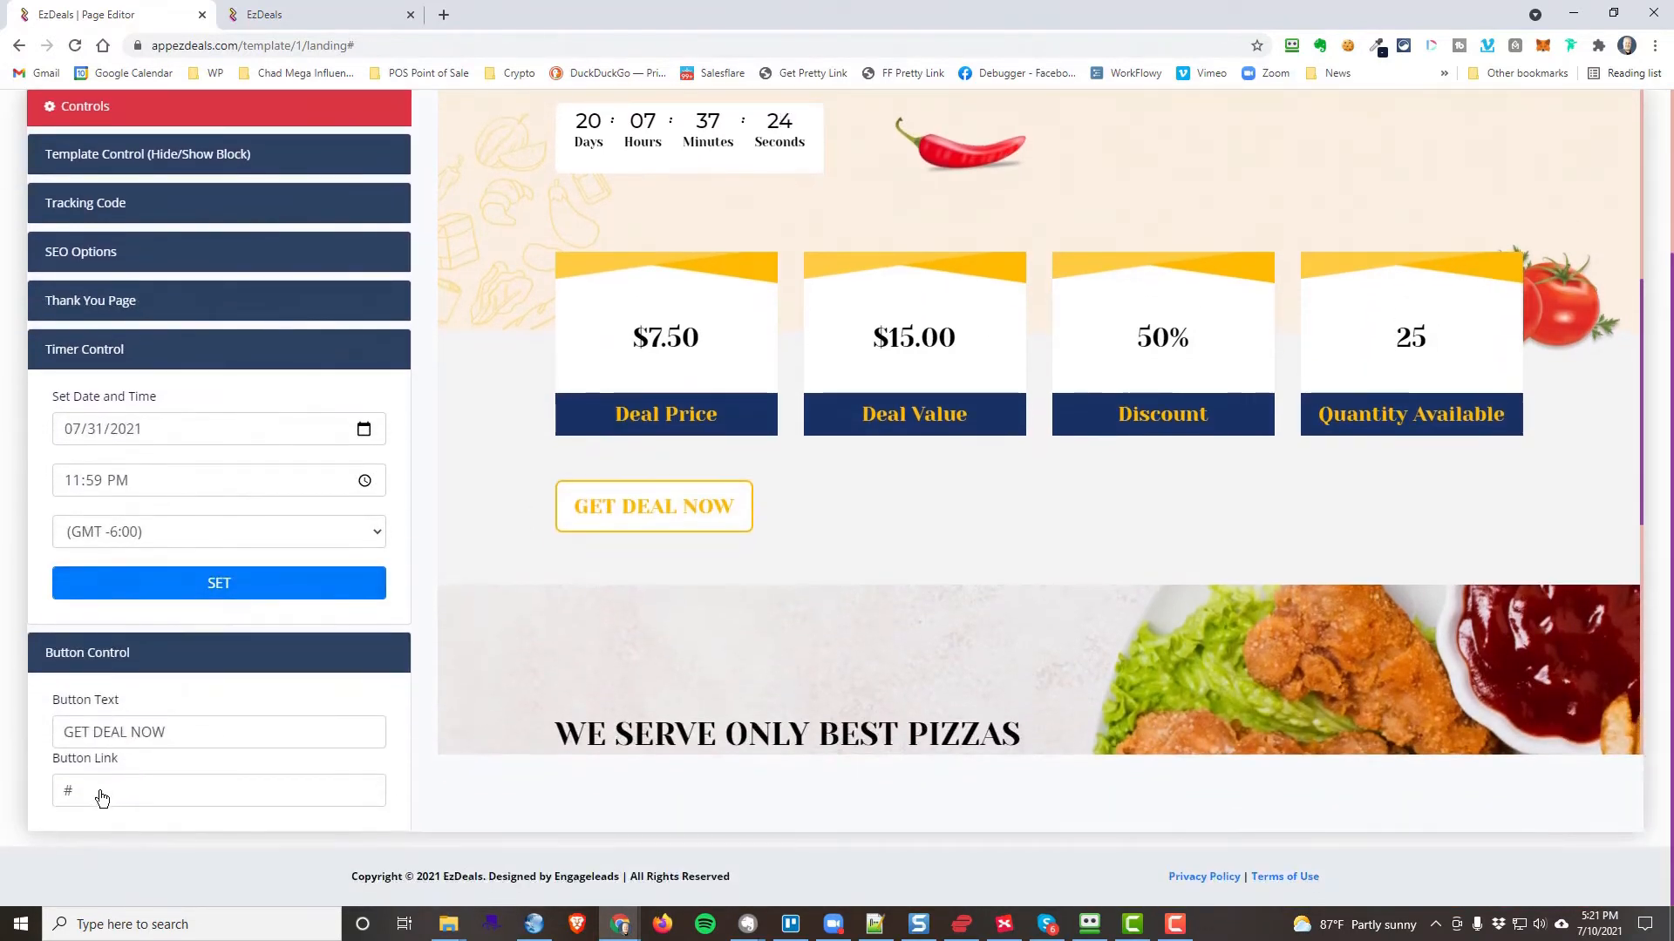
{"action": "left_click", "coordinate": [94, 801]}
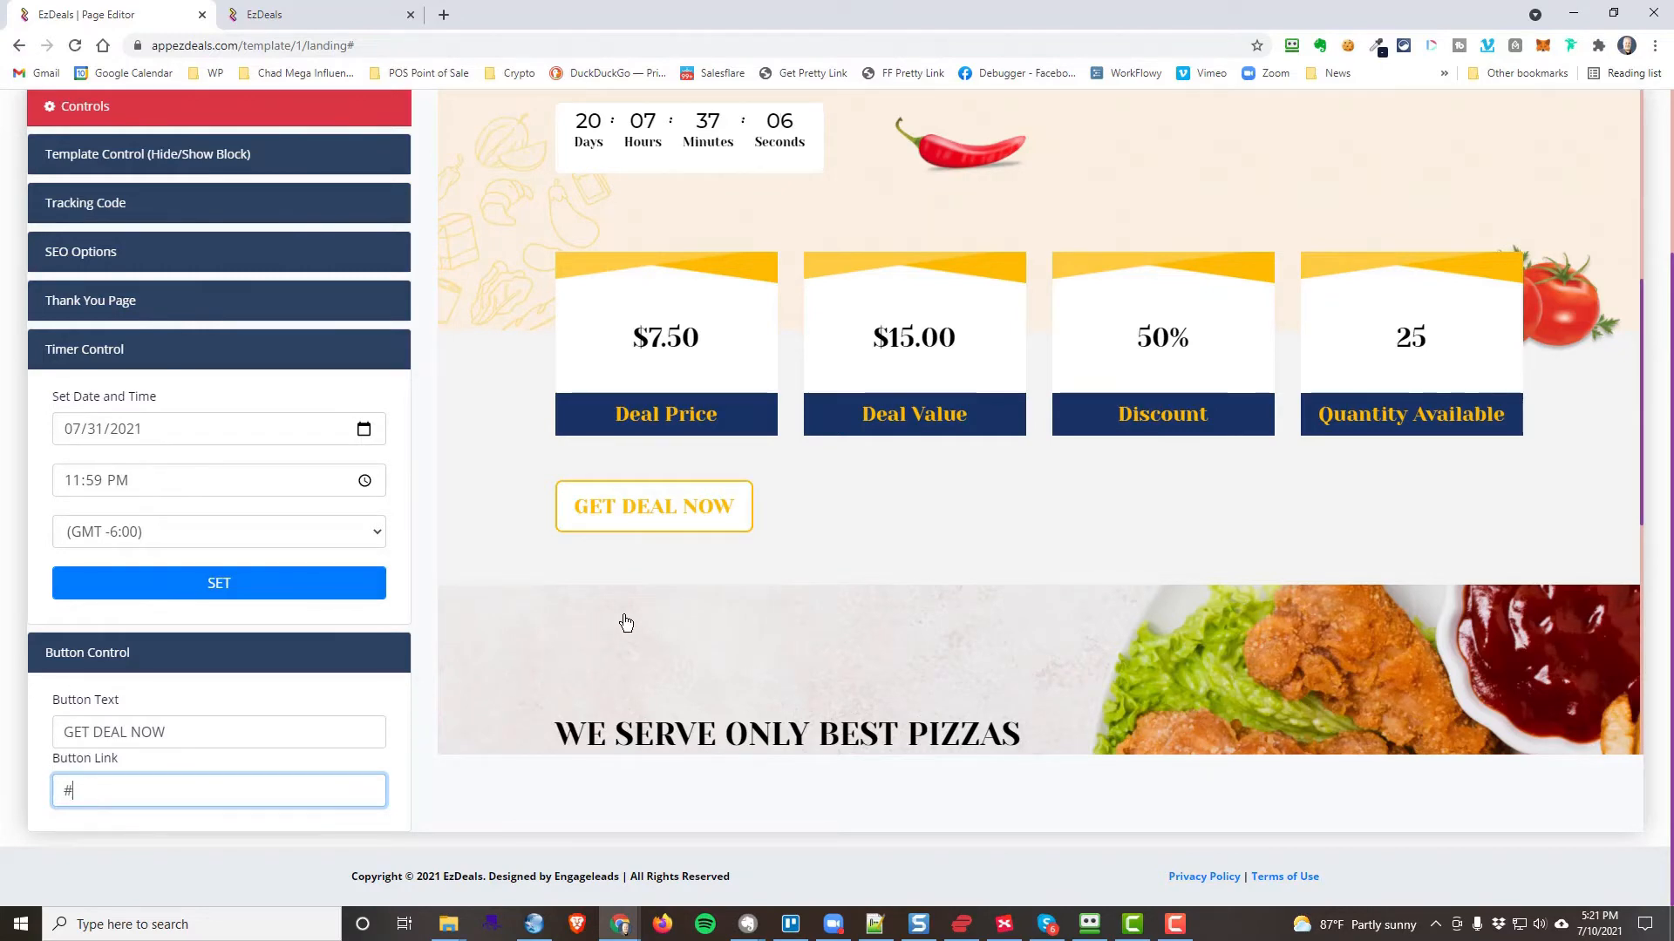
Examine the button settings of the second GET DEAL NOW button, inside the pizza banner.
{"action": "scroll", "coordinate": [626, 622], "scroll_direction": "down", "scroll_amount": 5}
{"action": "scroll", "coordinate": [636, 558], "scroll_direction": "up", "scroll_amount": 3}
{"action": "scroll", "coordinate": [643, 568], "scroll_direction": "down", "scroll_amount": 2}
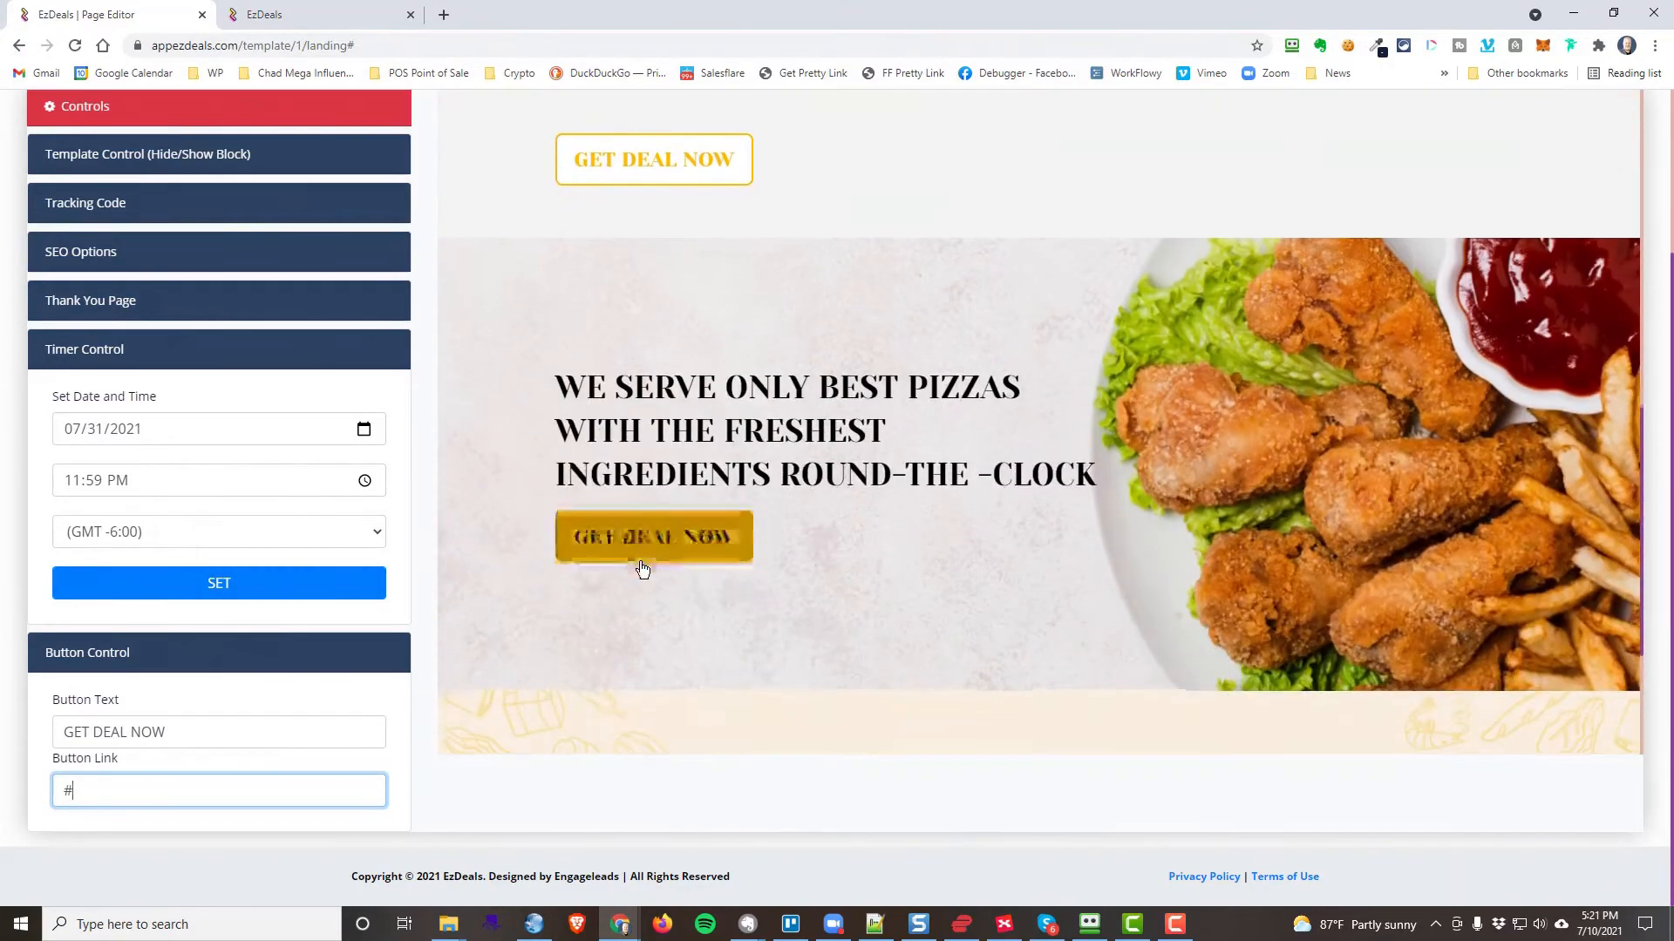
{"action": "scroll", "coordinate": [775, 447], "scroll_direction": "up", "scroll_amount": 1}
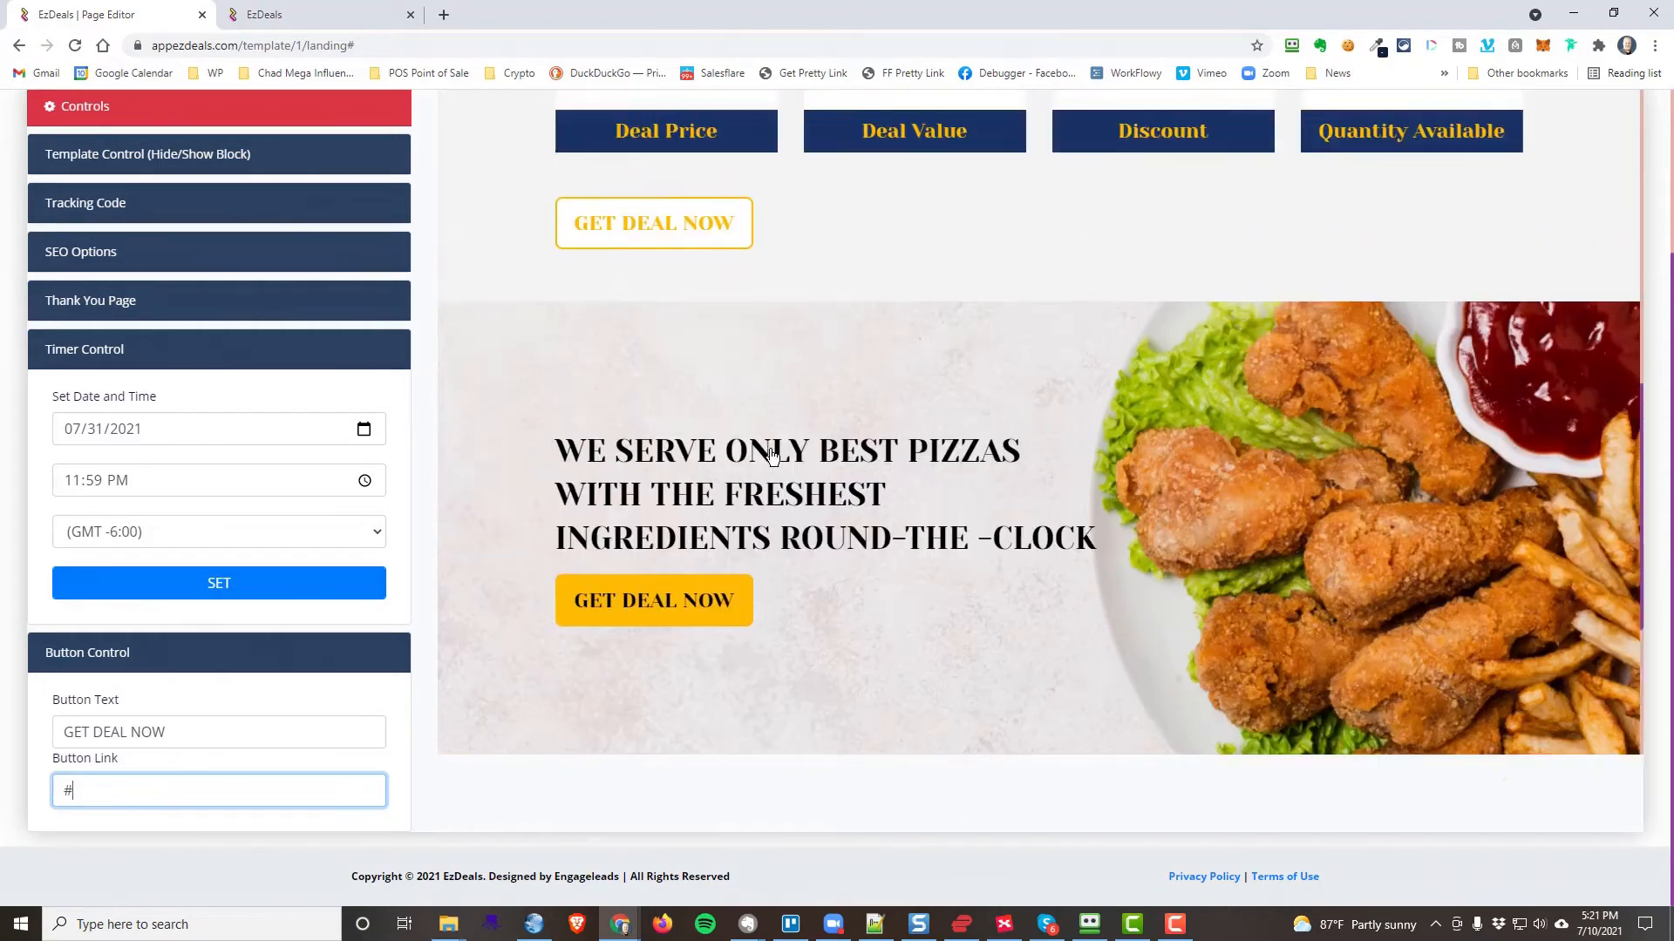
{"action": "scroll", "coordinate": [699, 541], "scroll_direction": "down", "scroll_amount": 1}
{"action": "left_click", "coordinate": [700, 544]}
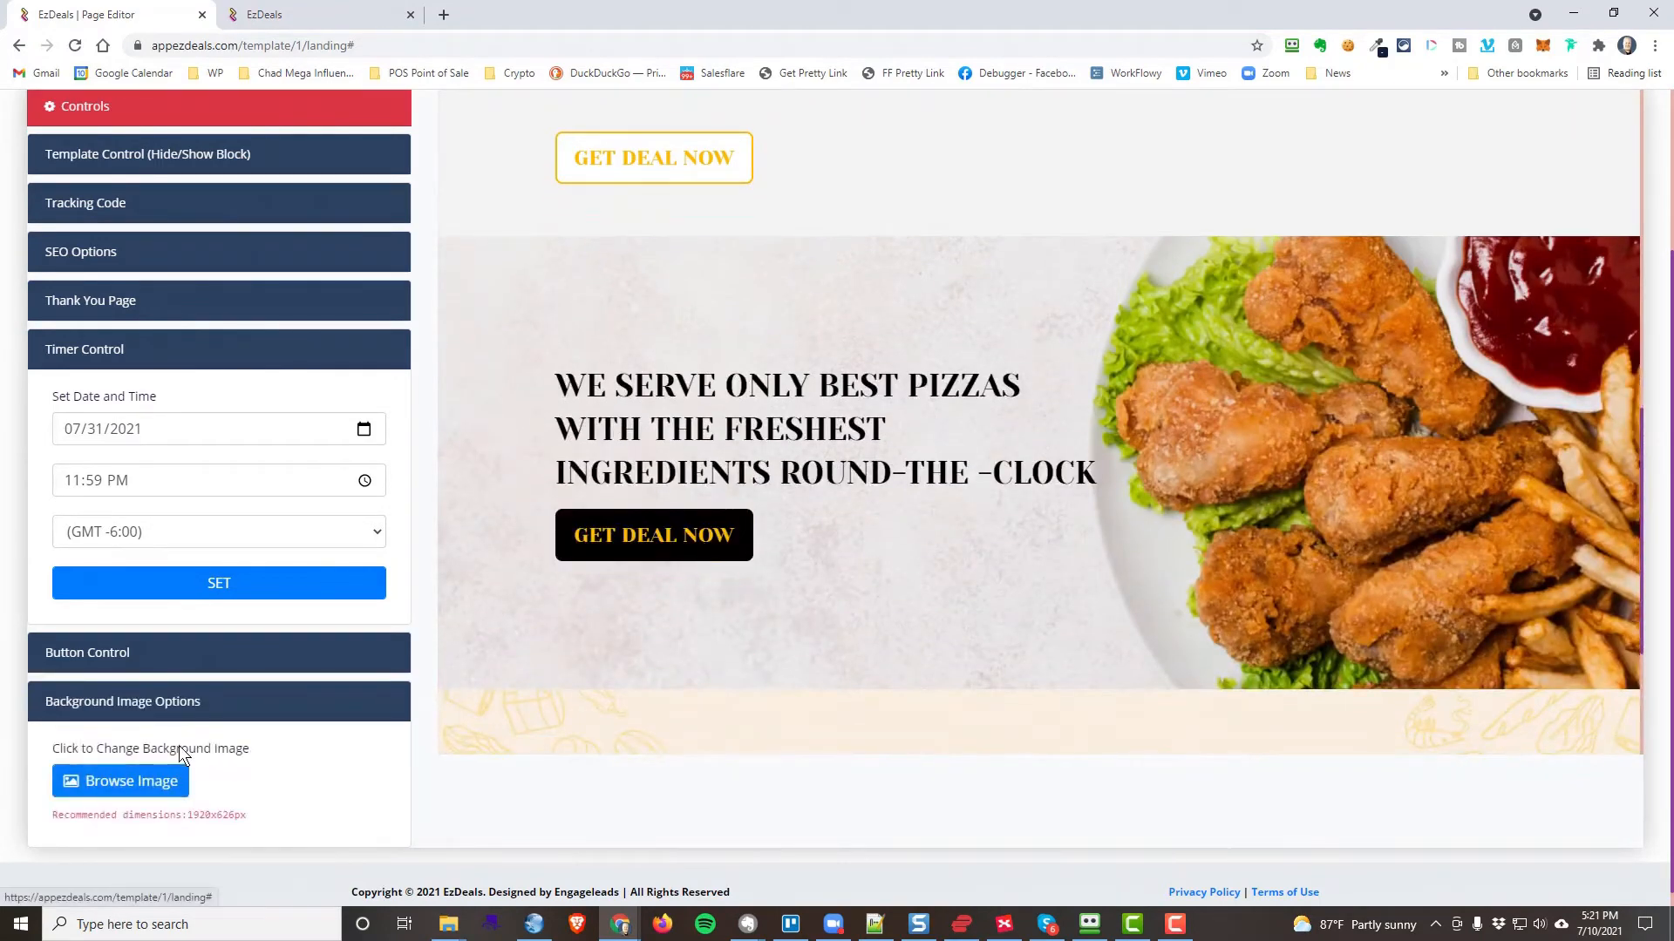
{"action": "left_click", "coordinate": [142, 655]}
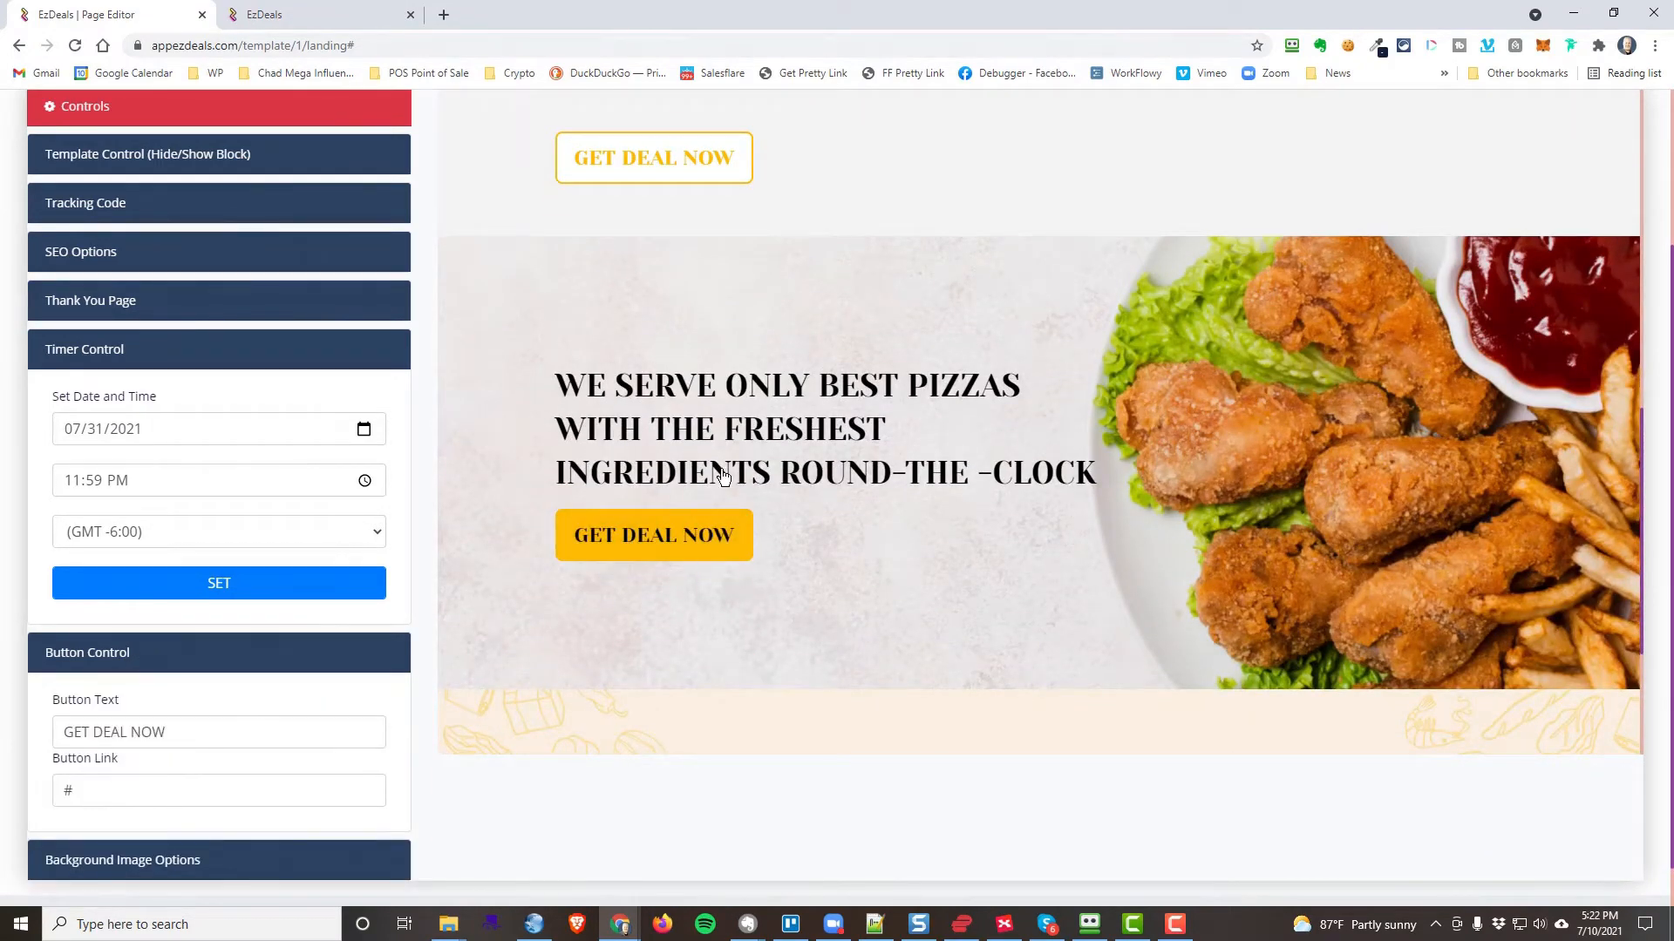
Select the pizza banner and look at the image choices for its background.
{"action": "scroll", "coordinate": [792, 587], "scroll_direction": "up", "scroll_amount": 1}
{"action": "scroll", "coordinate": [1188, 389], "scroll_direction": "down", "scroll_amount": 1}
{"action": "left_click", "coordinate": [907, 341]}
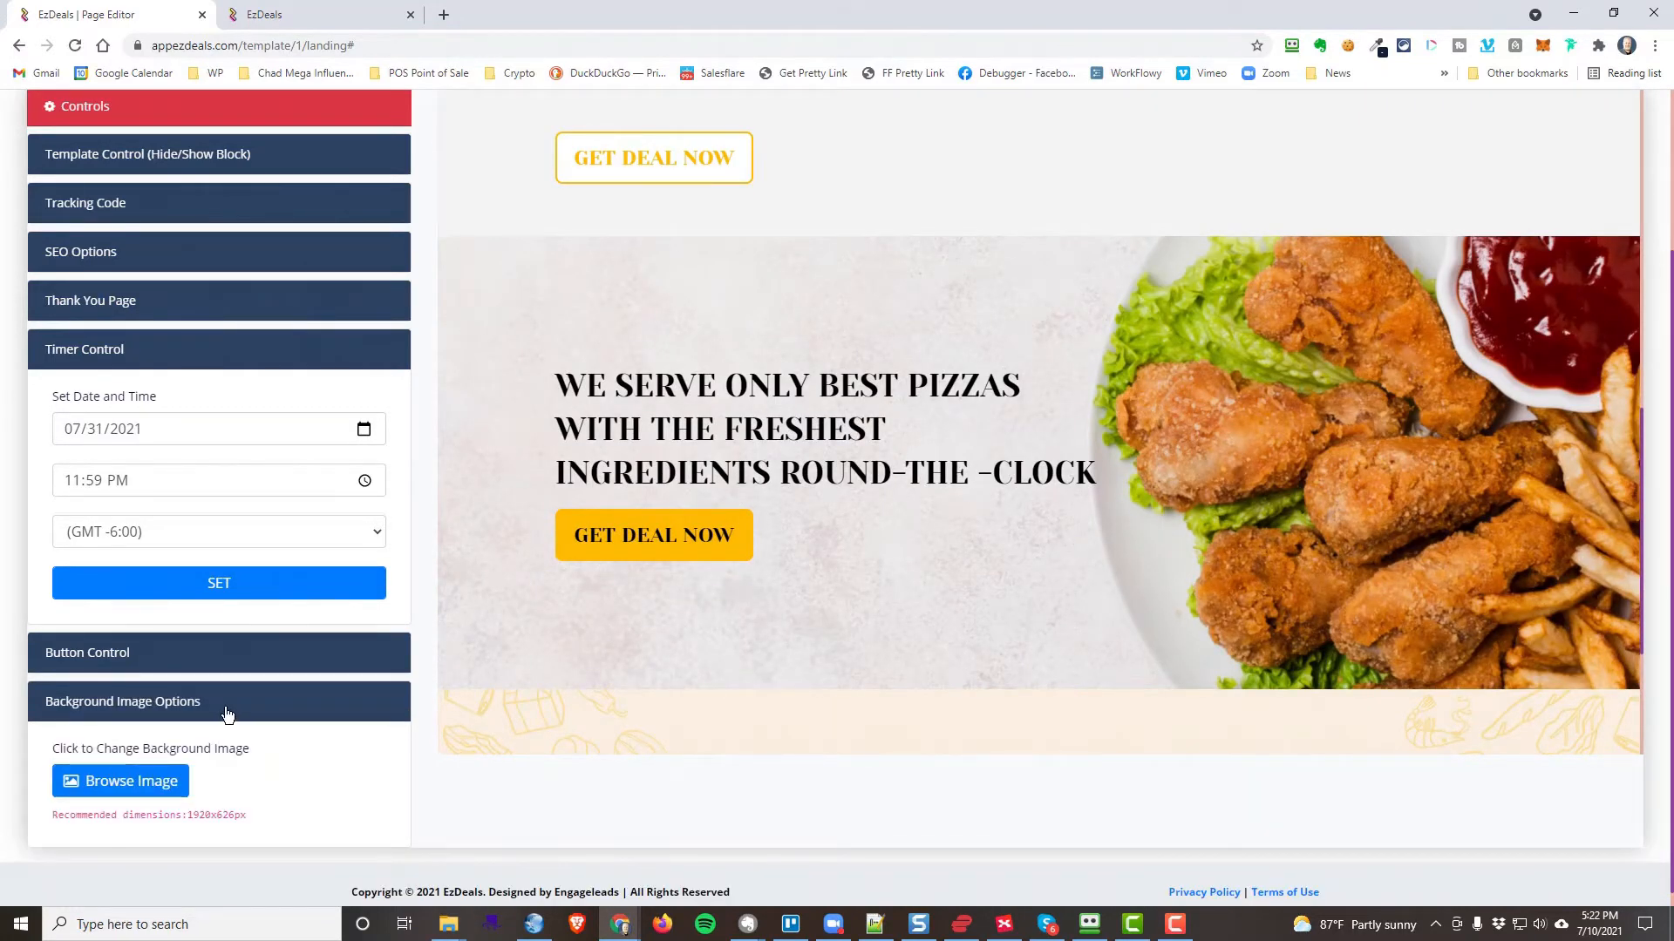
{"action": "left_click", "coordinate": [157, 782]}
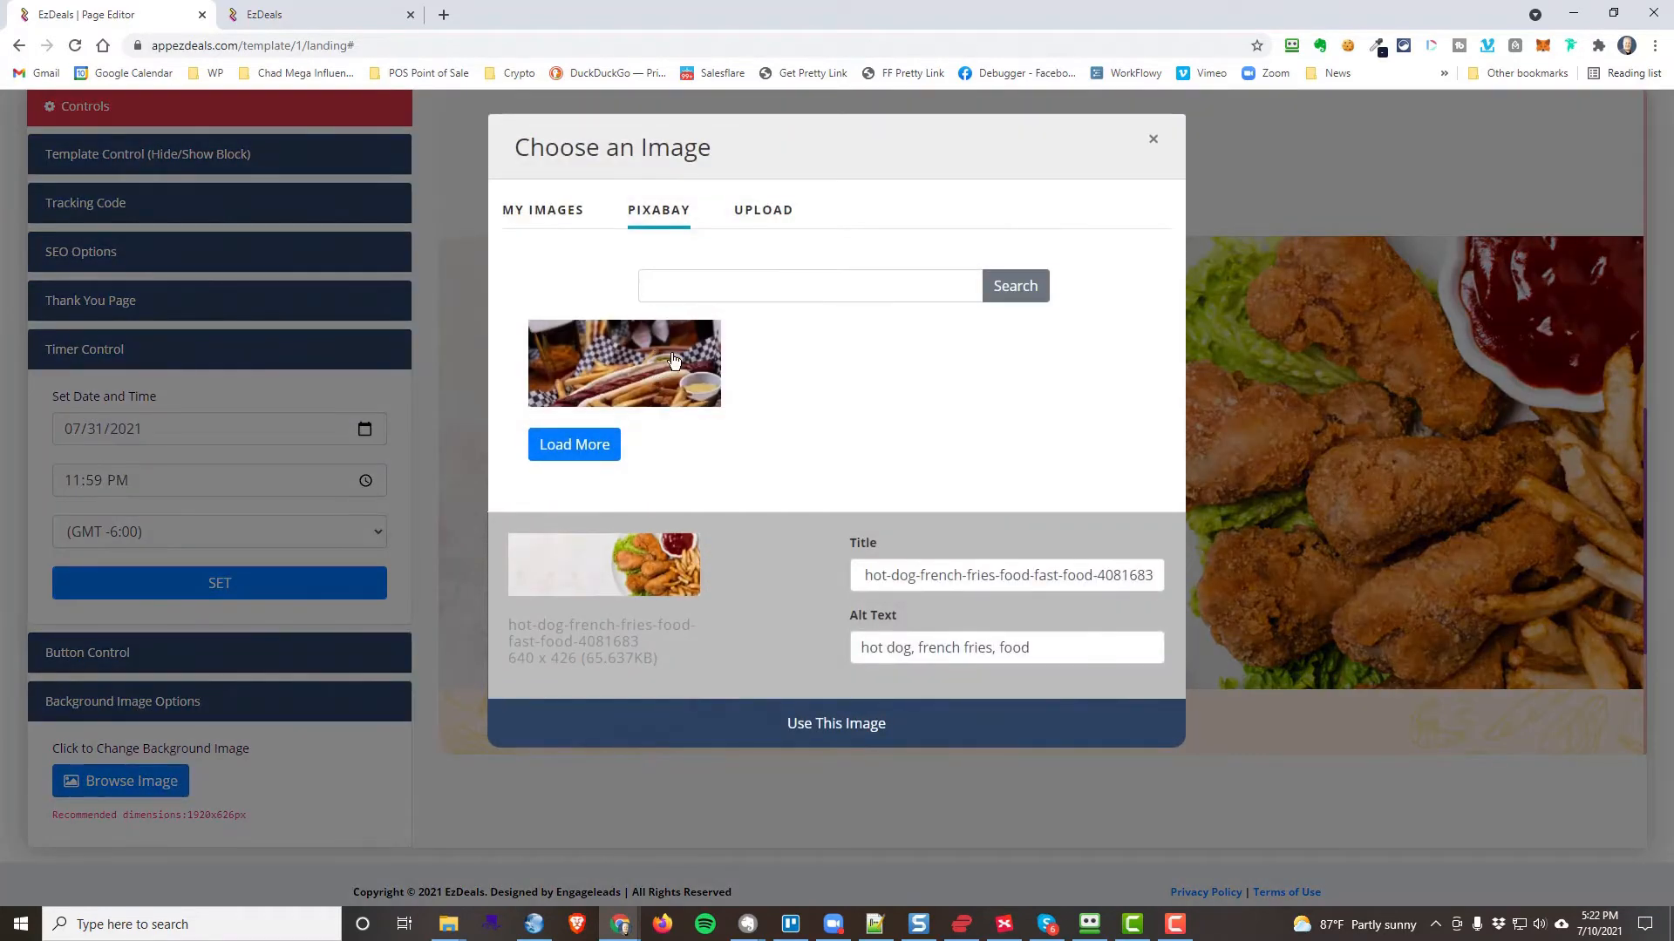
{"action": "left_click", "coordinate": [1173, 162]}
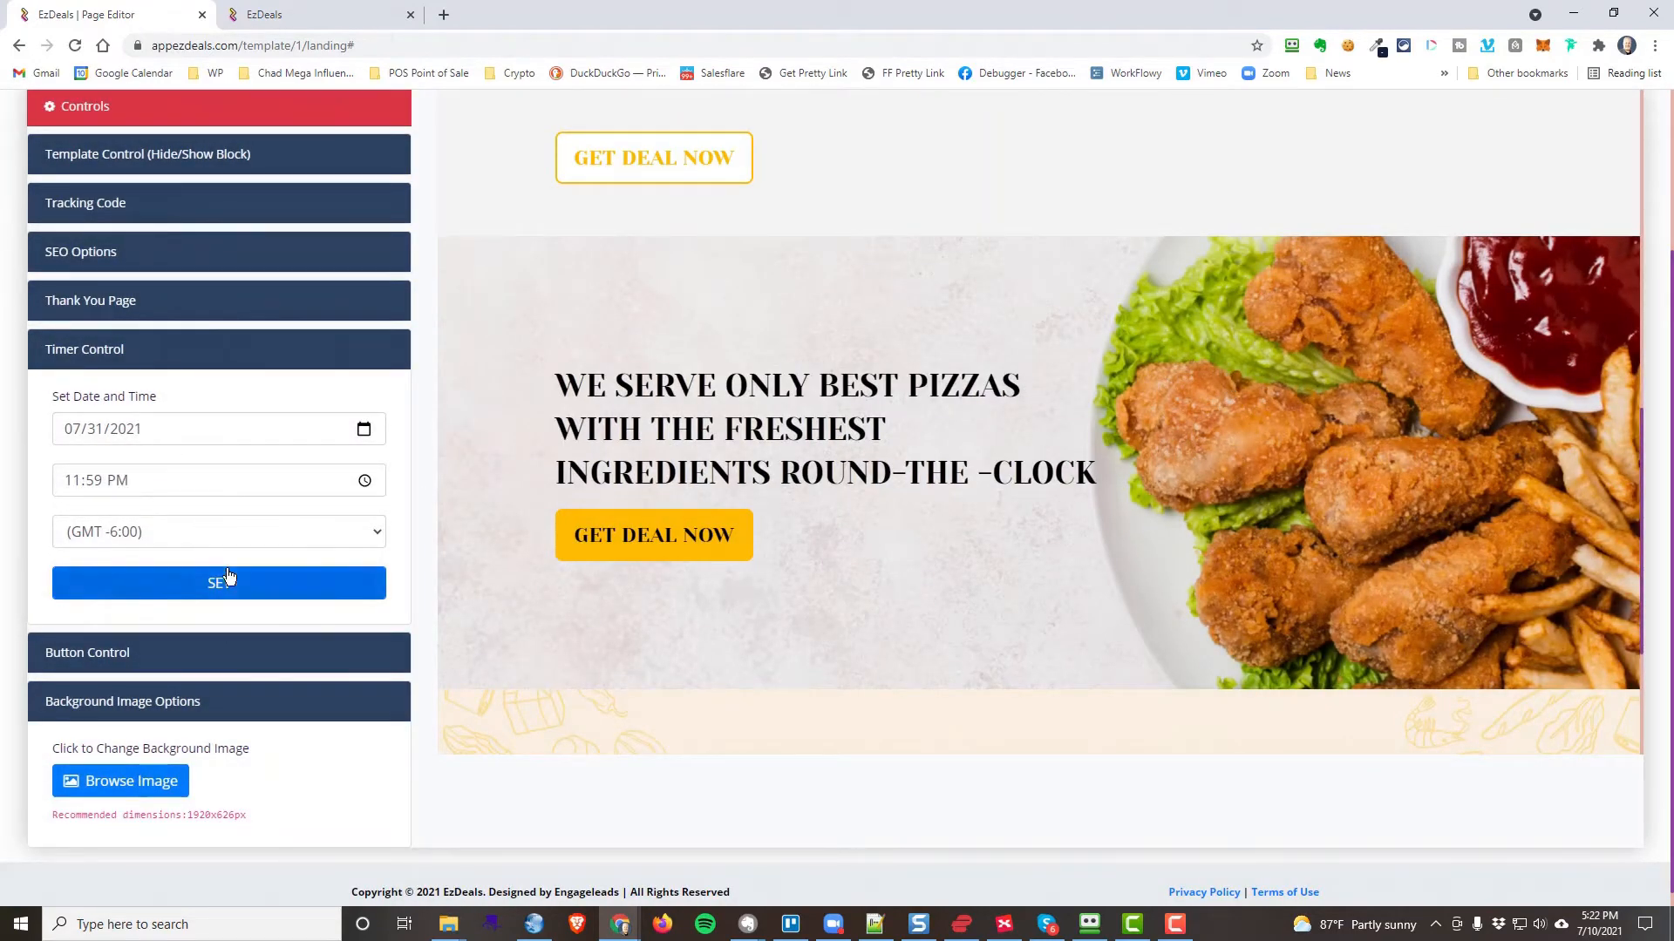
Search Pixabay for "restaurant" and use the brick-wall-chairs-furniture-1834784 image as the pizza banner's background.
{"action": "scroll", "coordinate": [295, 740], "scroll_direction": "down", "scroll_amount": 1}
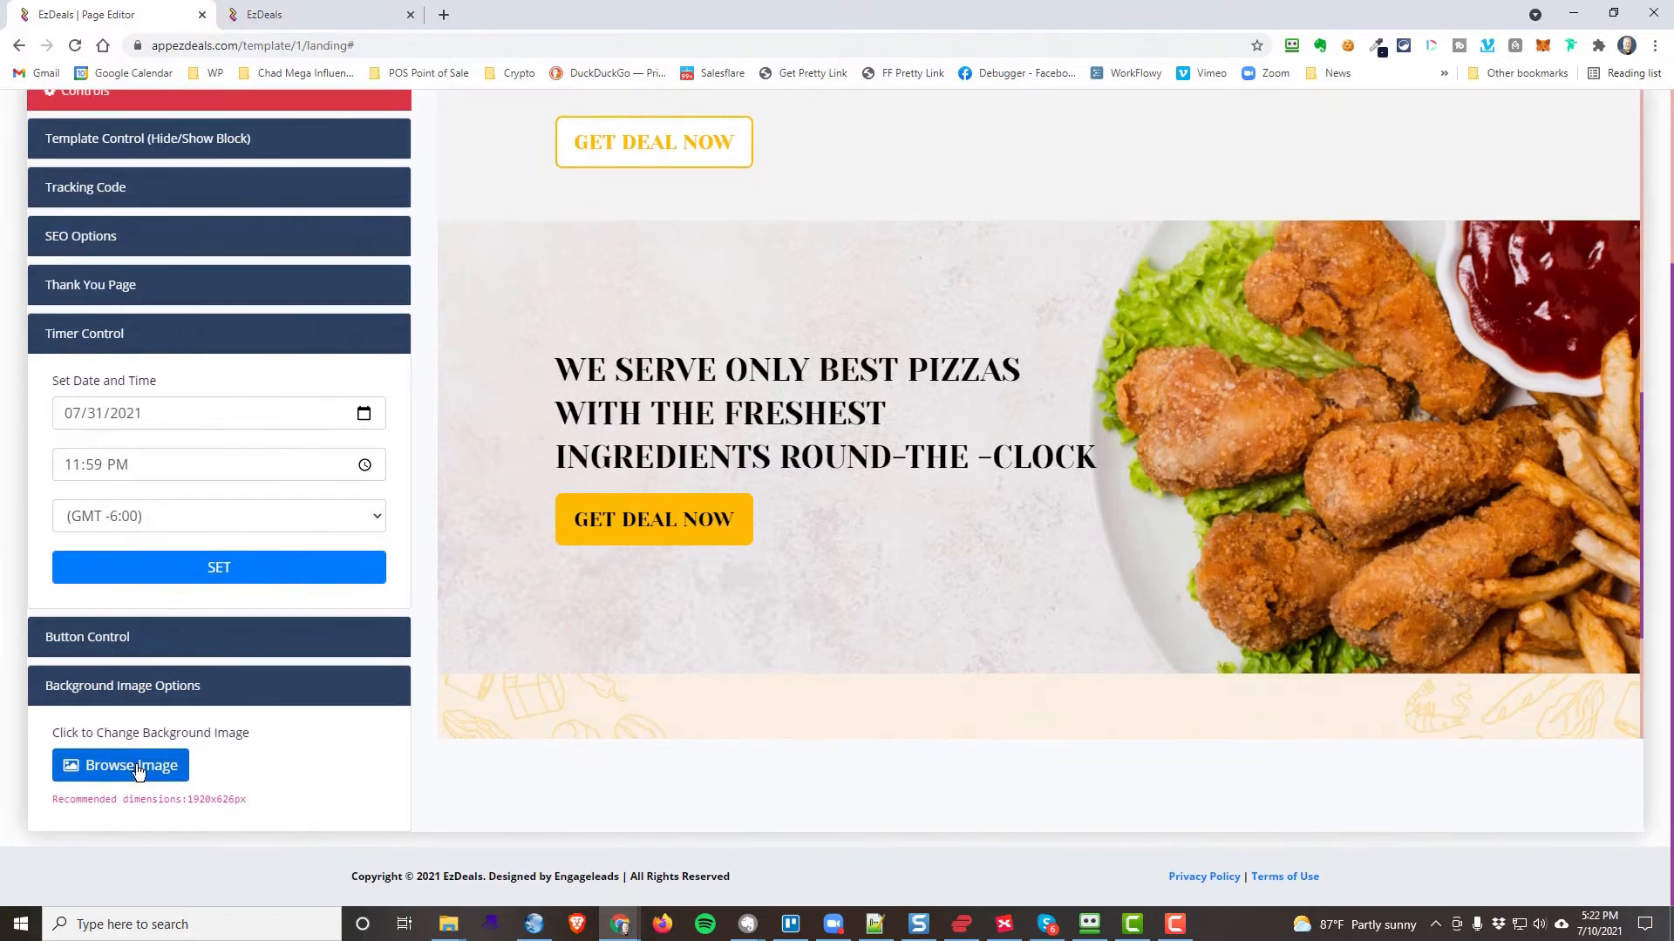
{"action": "left_click", "coordinate": [135, 767]}
{"action": "left_click", "coordinate": [720, 292]}
{"action": "type", "text": "restu"}
{"action": "key", "text": "BackSpace"}
{"action": "type", "text": "a"}
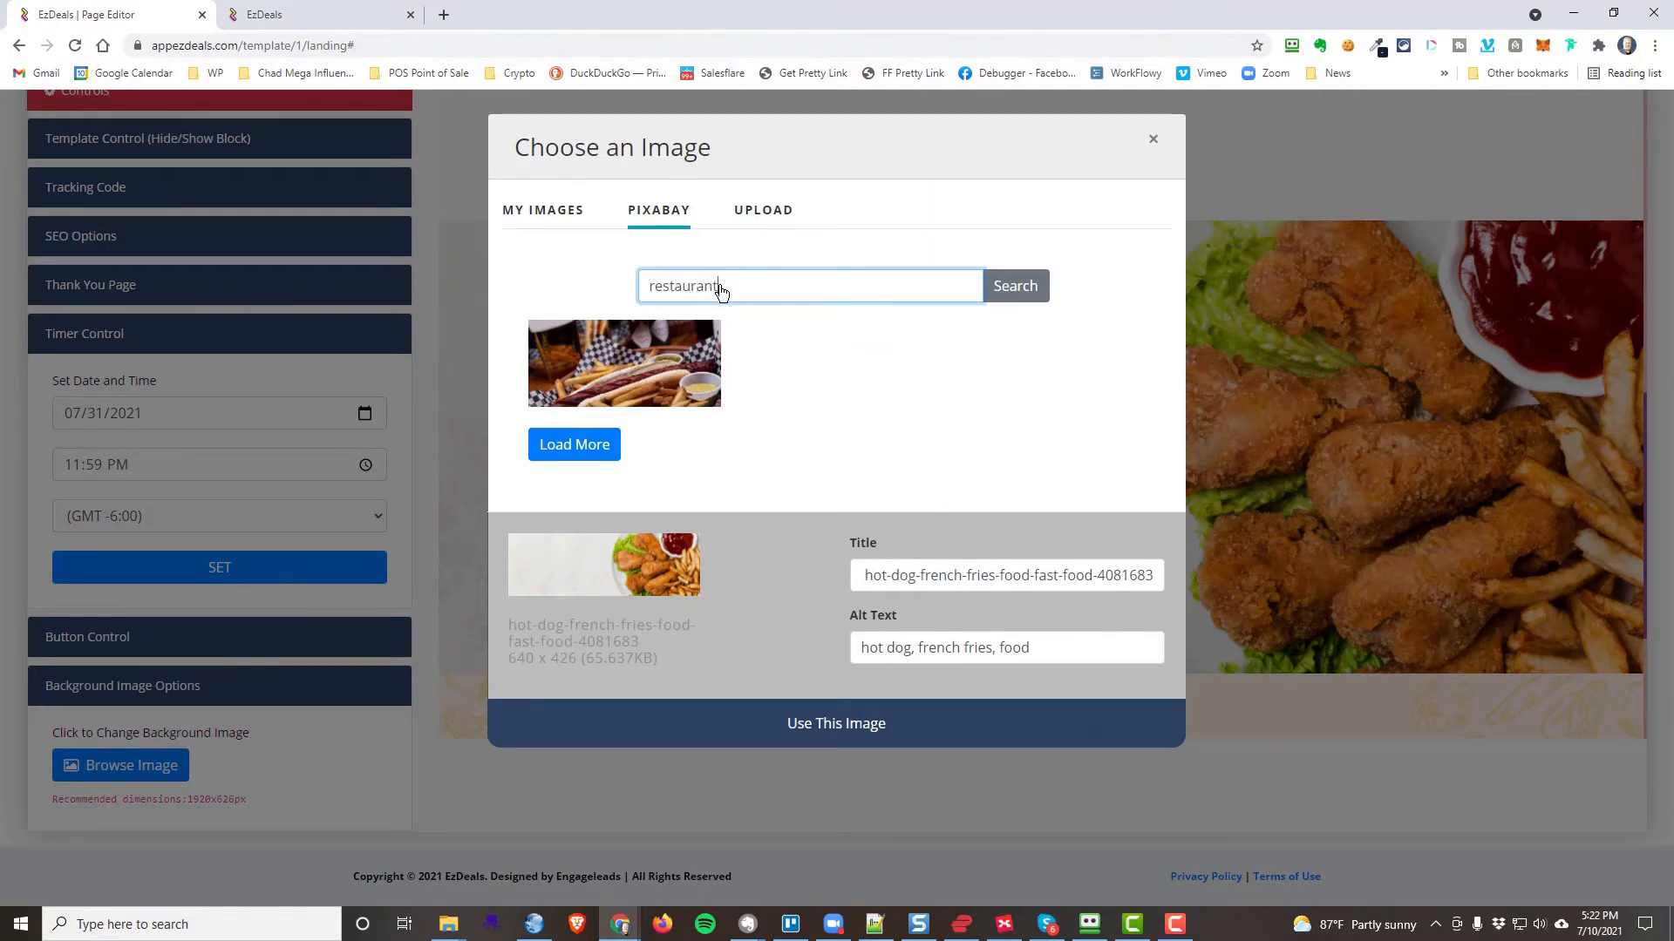
{"action": "type", "text": "urant"}
{"action": "left_click", "coordinate": [993, 287]}
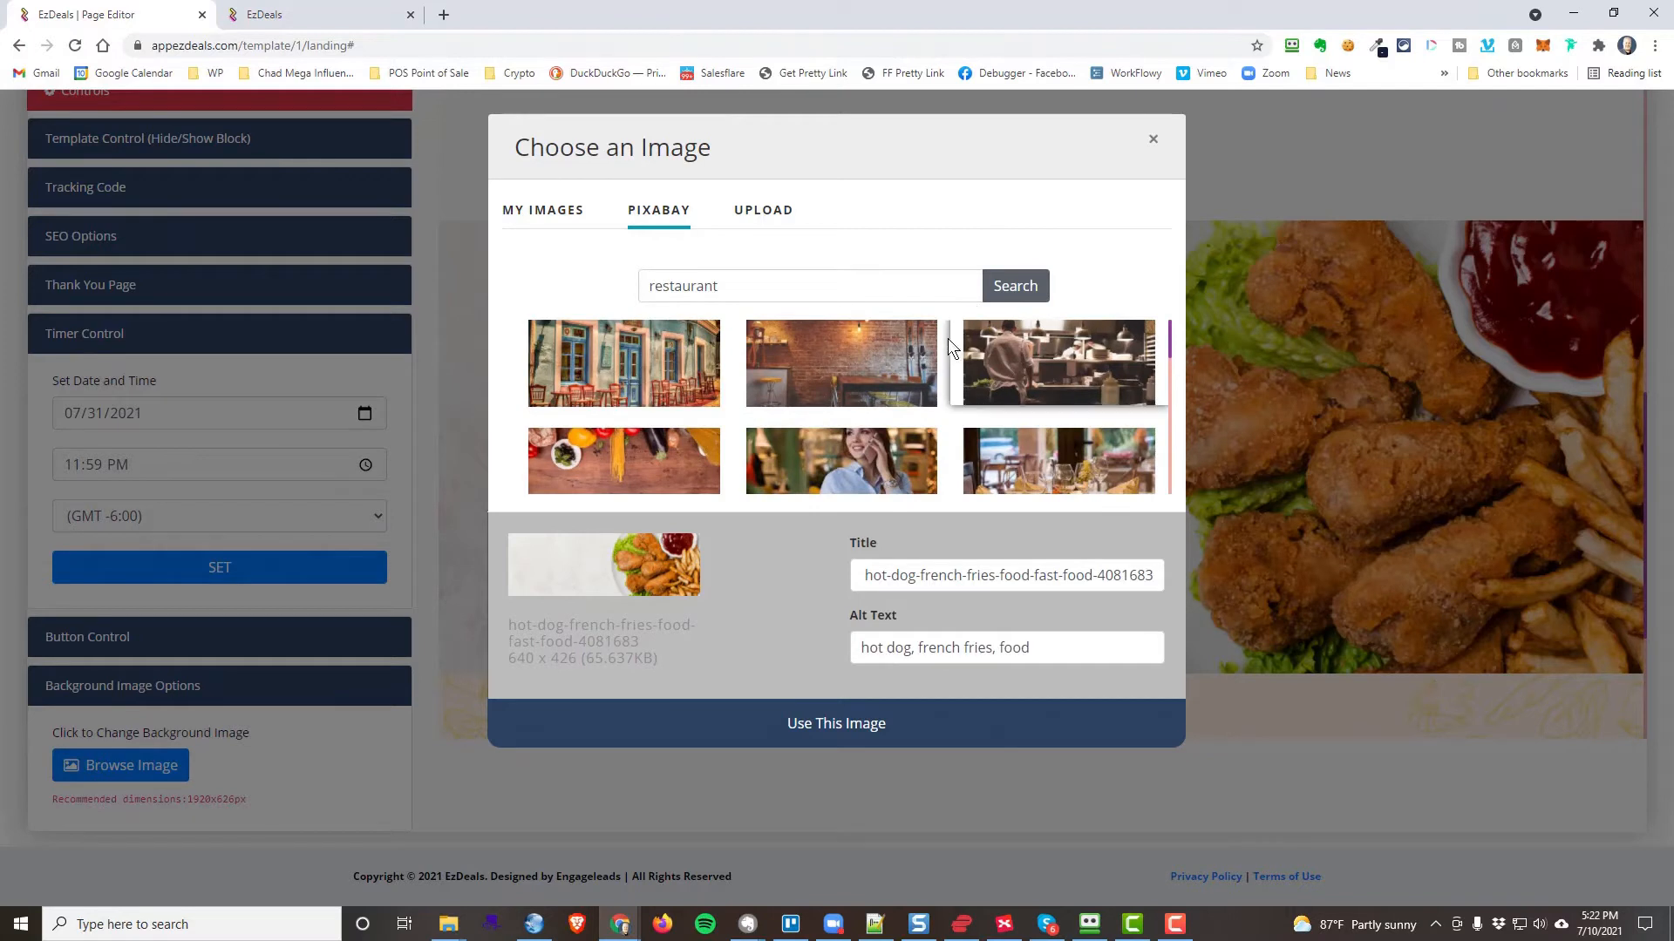
{"action": "left_click", "coordinate": [837, 363]}
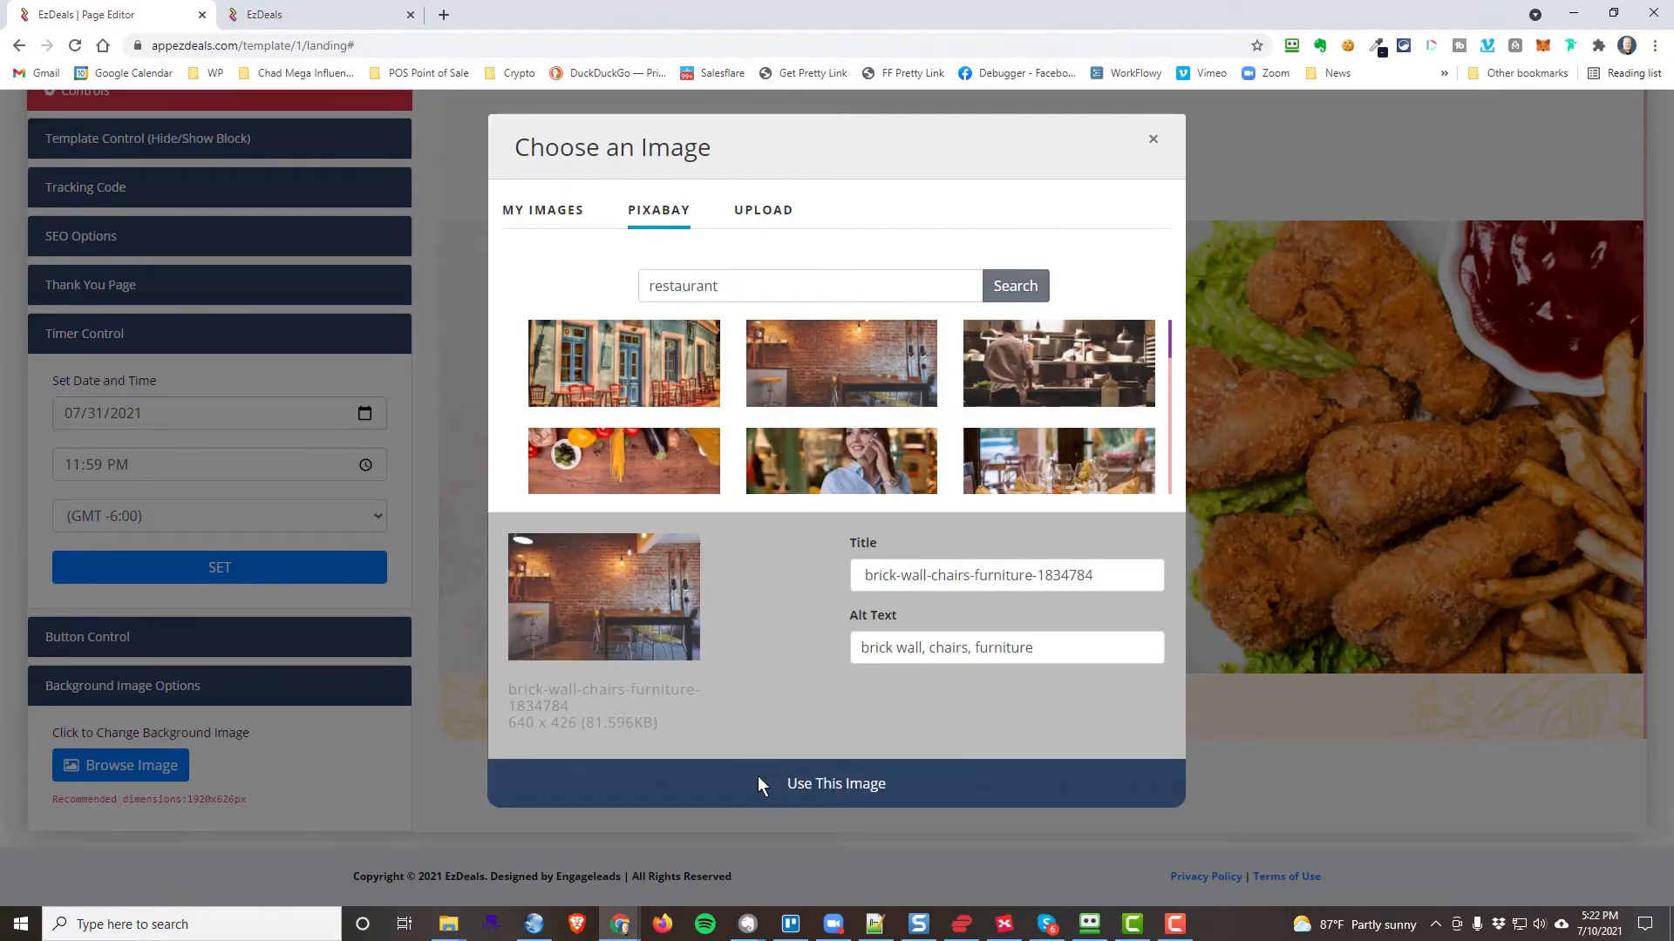
{"action": "left_click", "coordinate": [819, 785]}
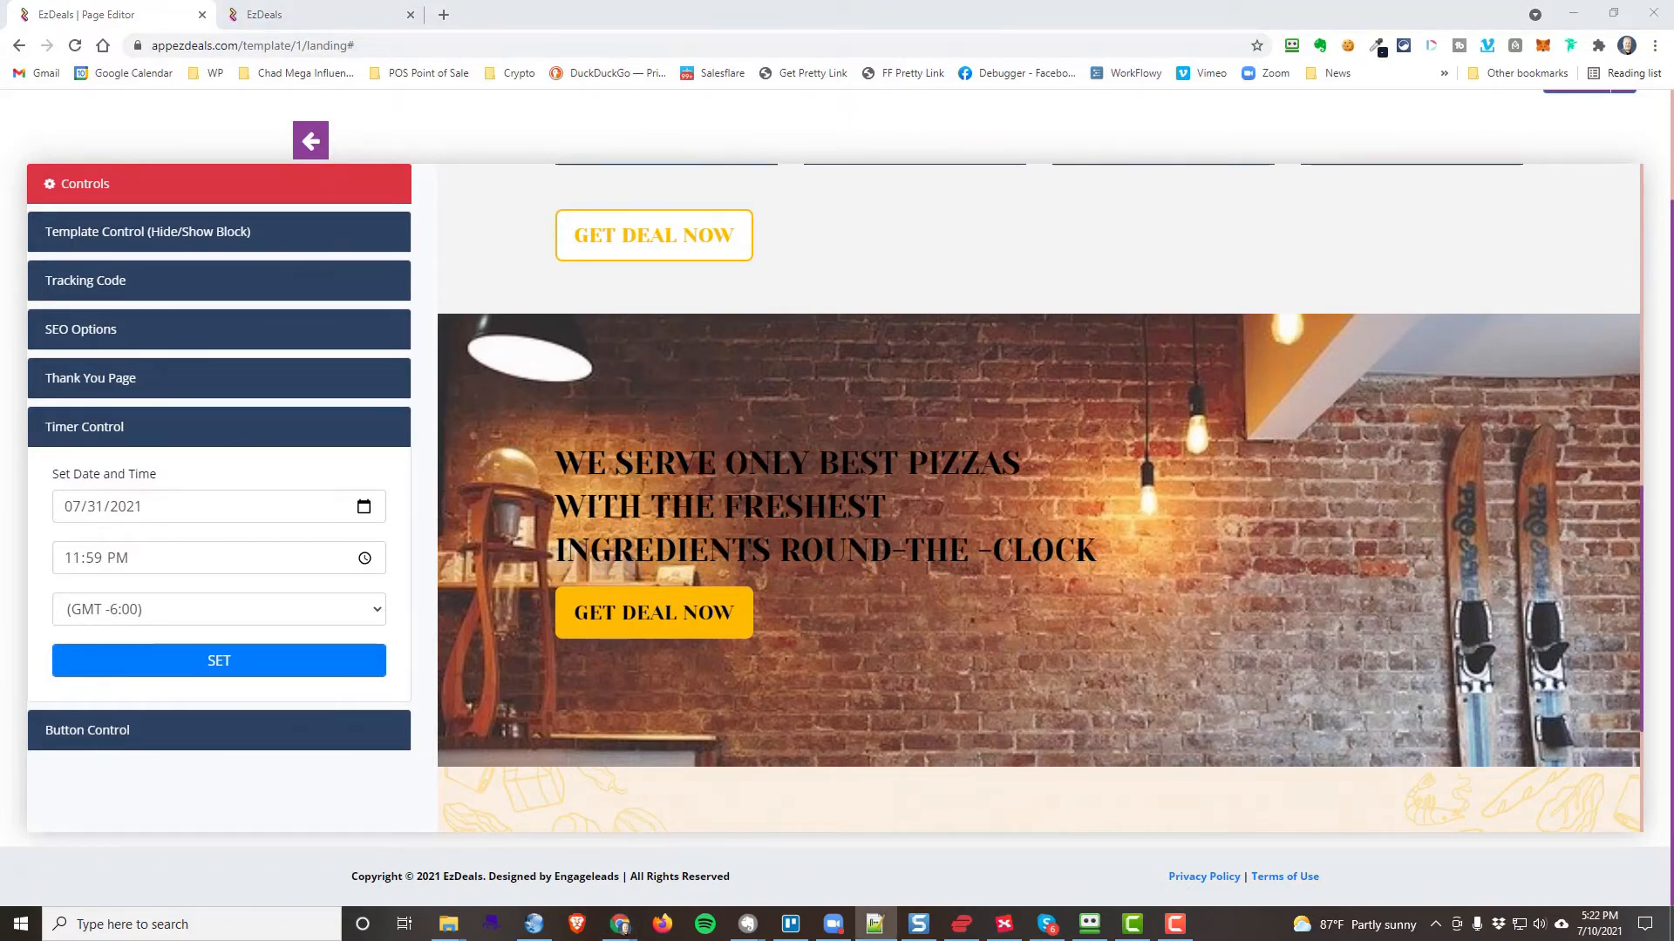
Replace the pizza banner's heading with "WE SERVE THE FRESHEST VIENNA HOT DOGS AND HAND CUT FRENCH FRIES IN ALL OF CHICAGOLAND!".
{"action": "left_click", "coordinate": [694, 498]}
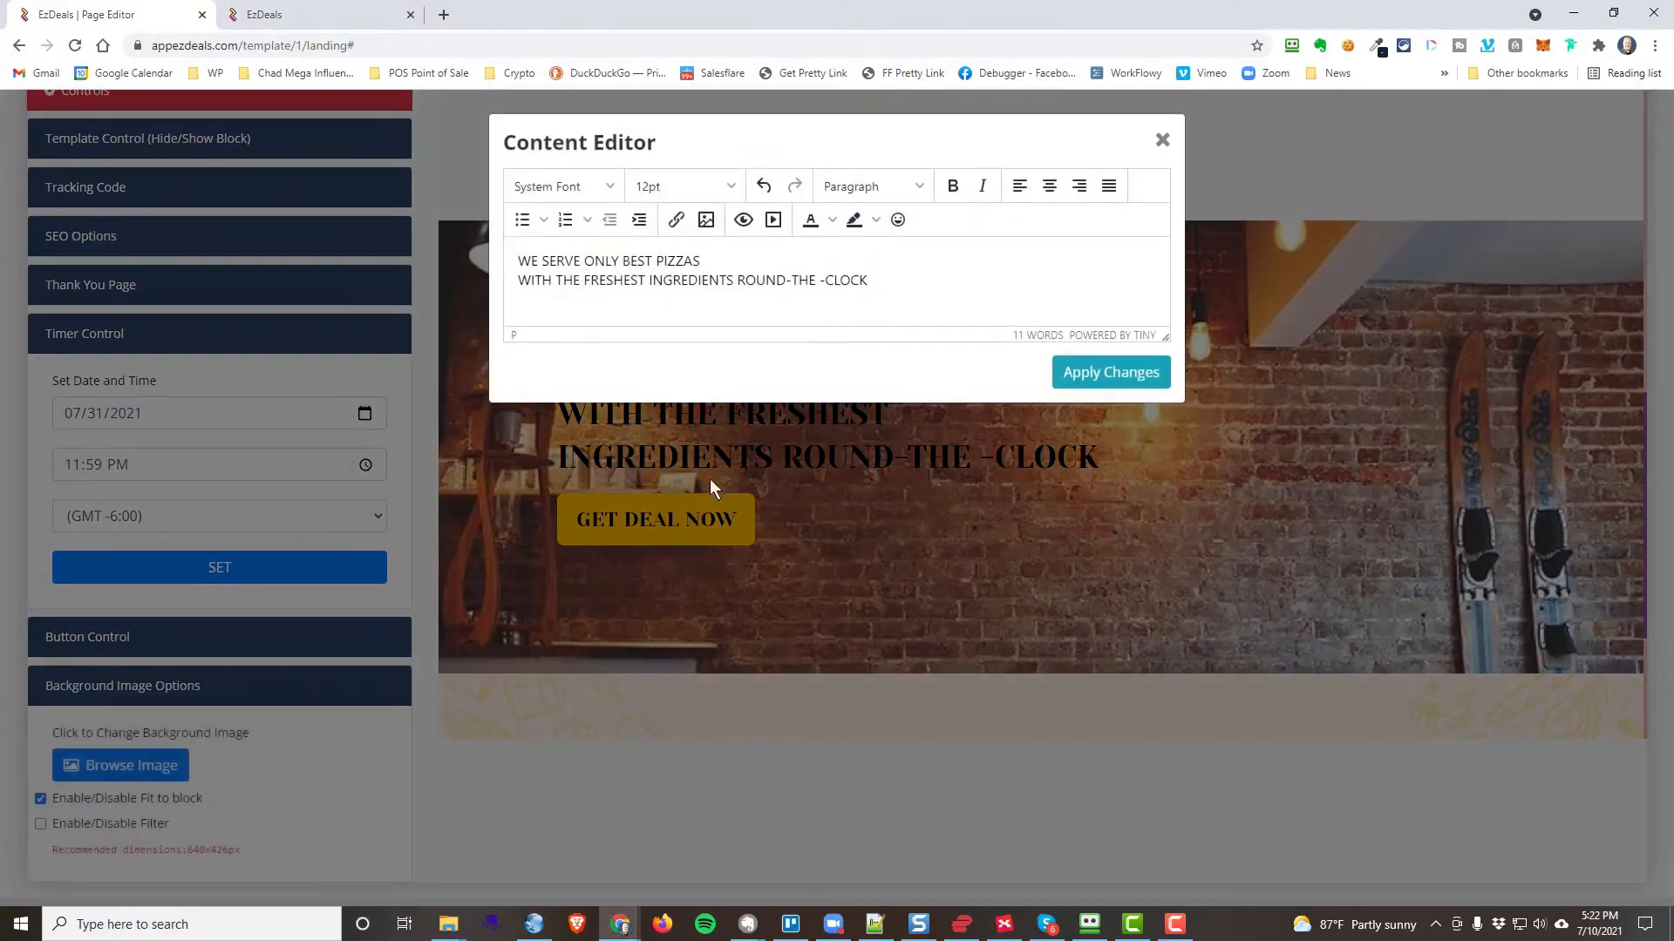
{"action": "left_click_drag", "start_coordinate": [872, 281], "coordinate": [478, 262]}
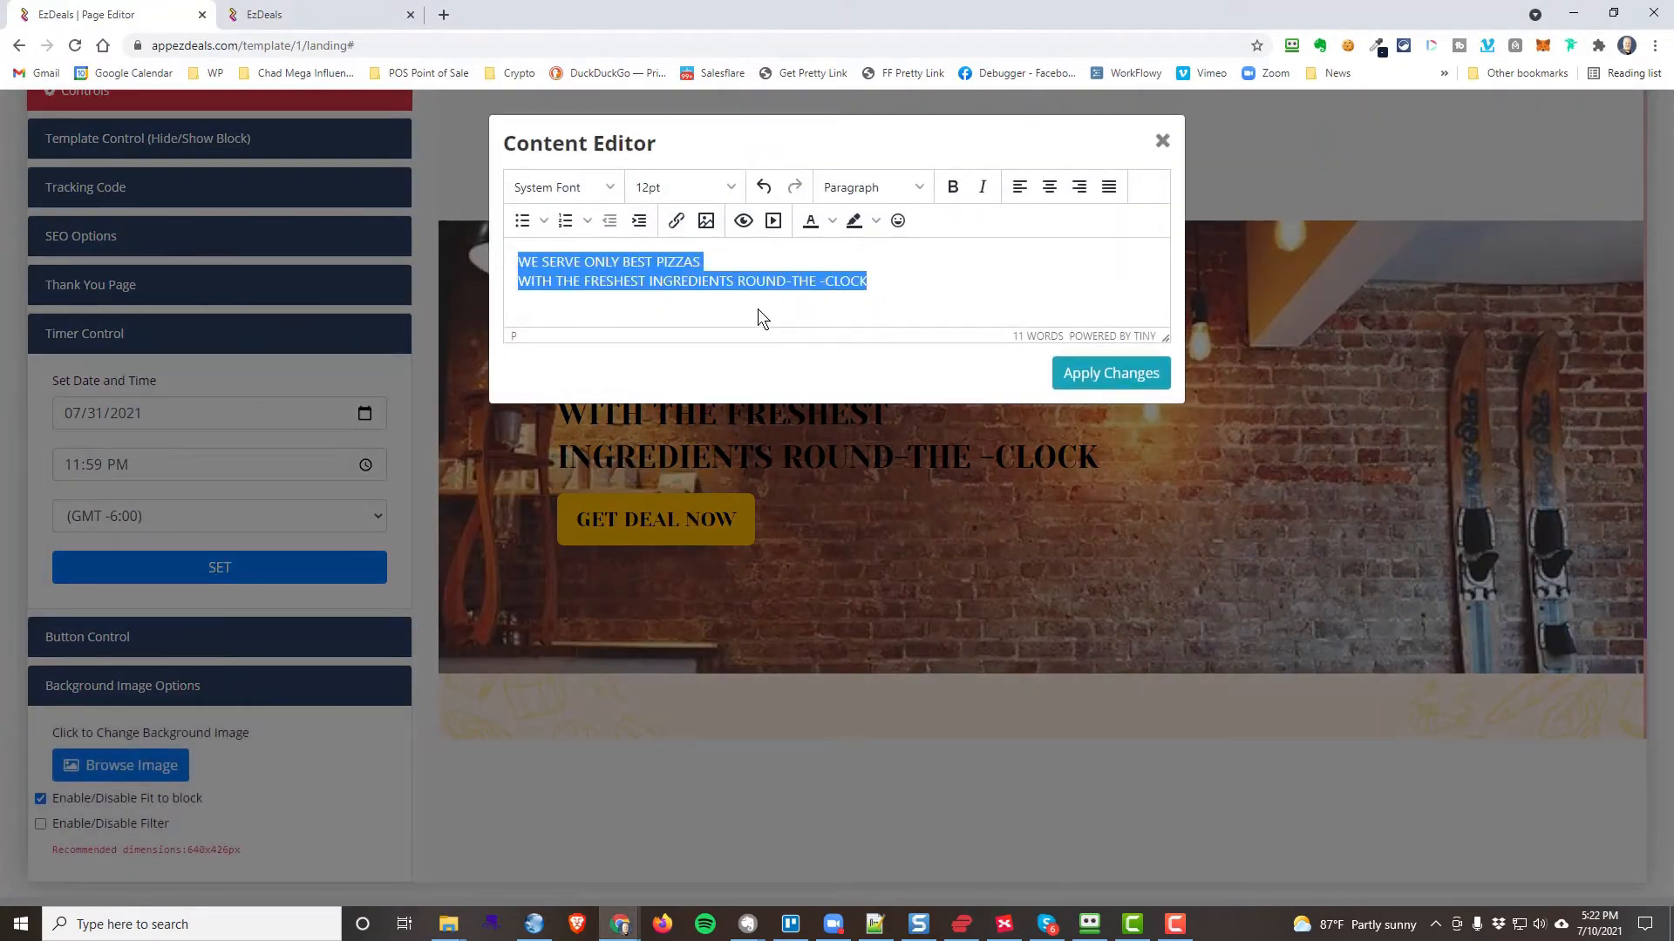
{"action": "type", "text": "WE SERVE THE FRESHEST VIENNA HOT DOGS AND HAND CUT FRENCH FRIES IN ALL OF CHICAGOLAND!"}
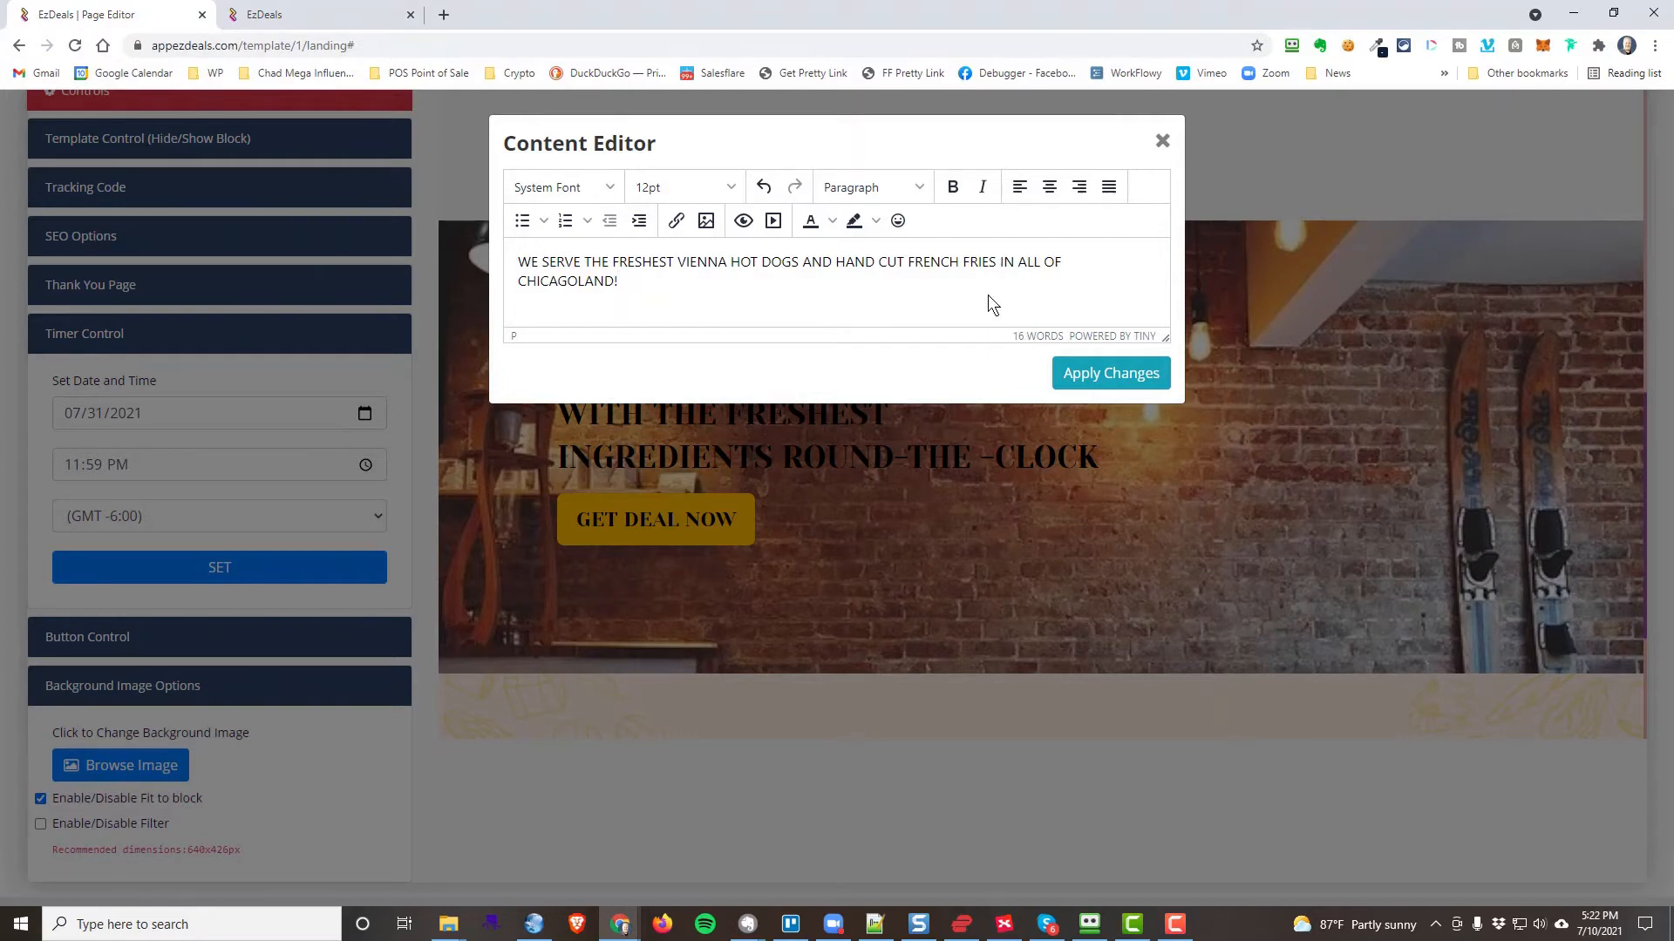
Color the whole new banner heading light gray and apply the text changes.
{"action": "left_click_drag", "start_coordinate": [621, 282], "coordinate": [511, 272]}
{"action": "left_click", "coordinate": [832, 221]}
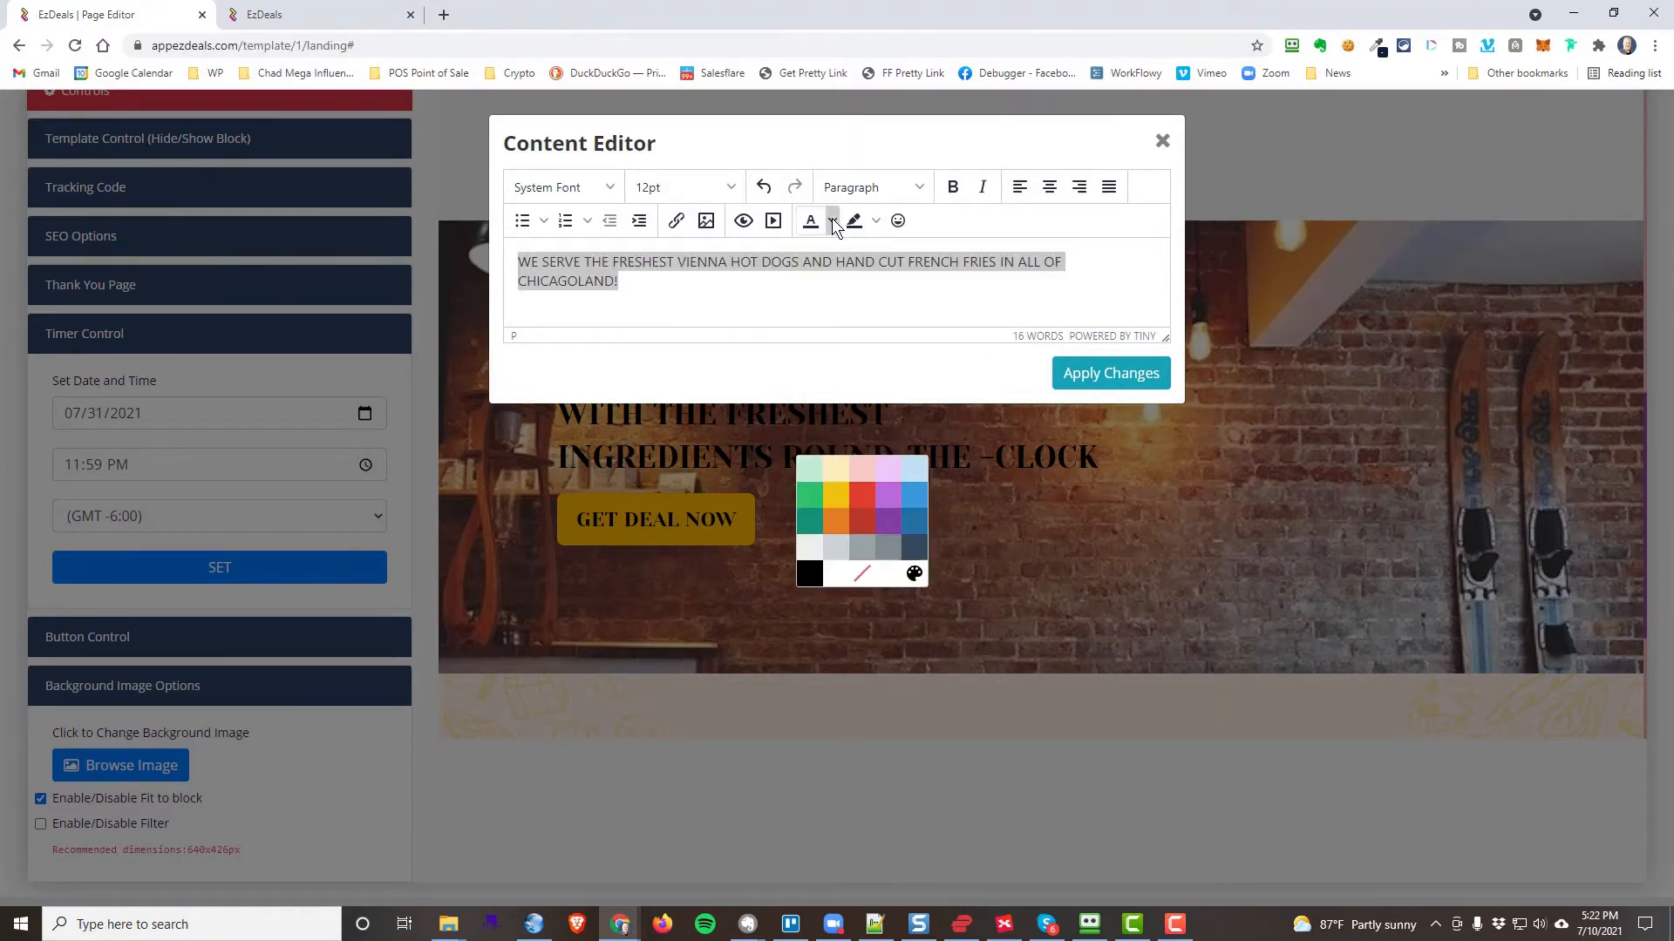
{"action": "left_click", "coordinate": [812, 551]}
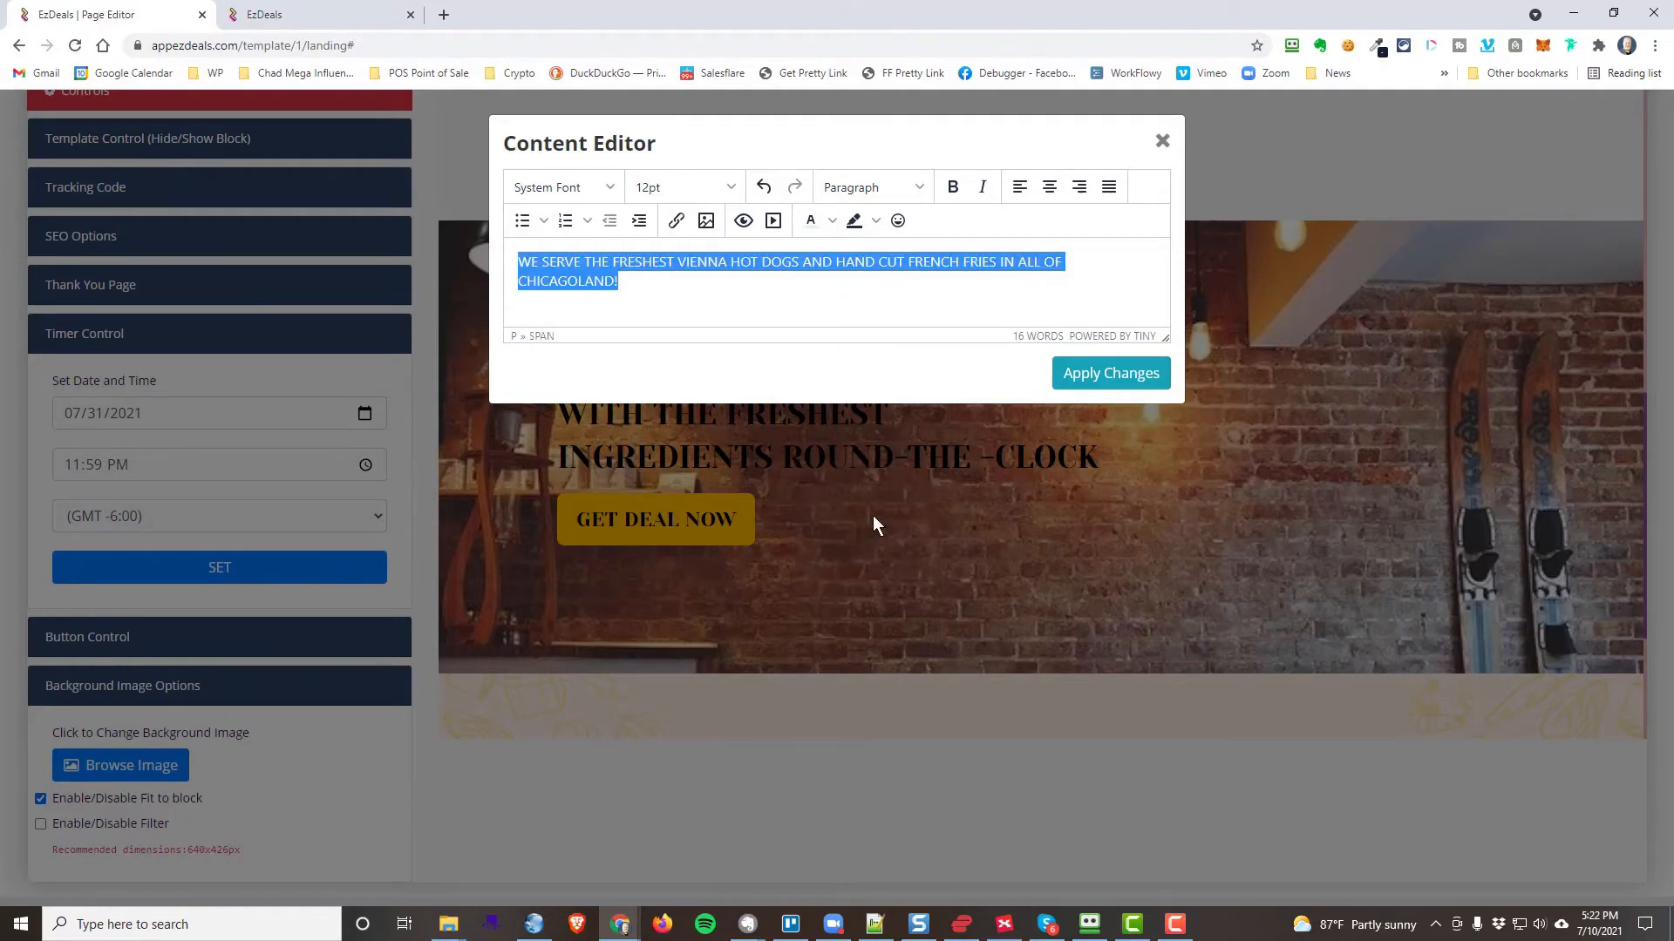
{"action": "left_click", "coordinate": [1072, 375]}
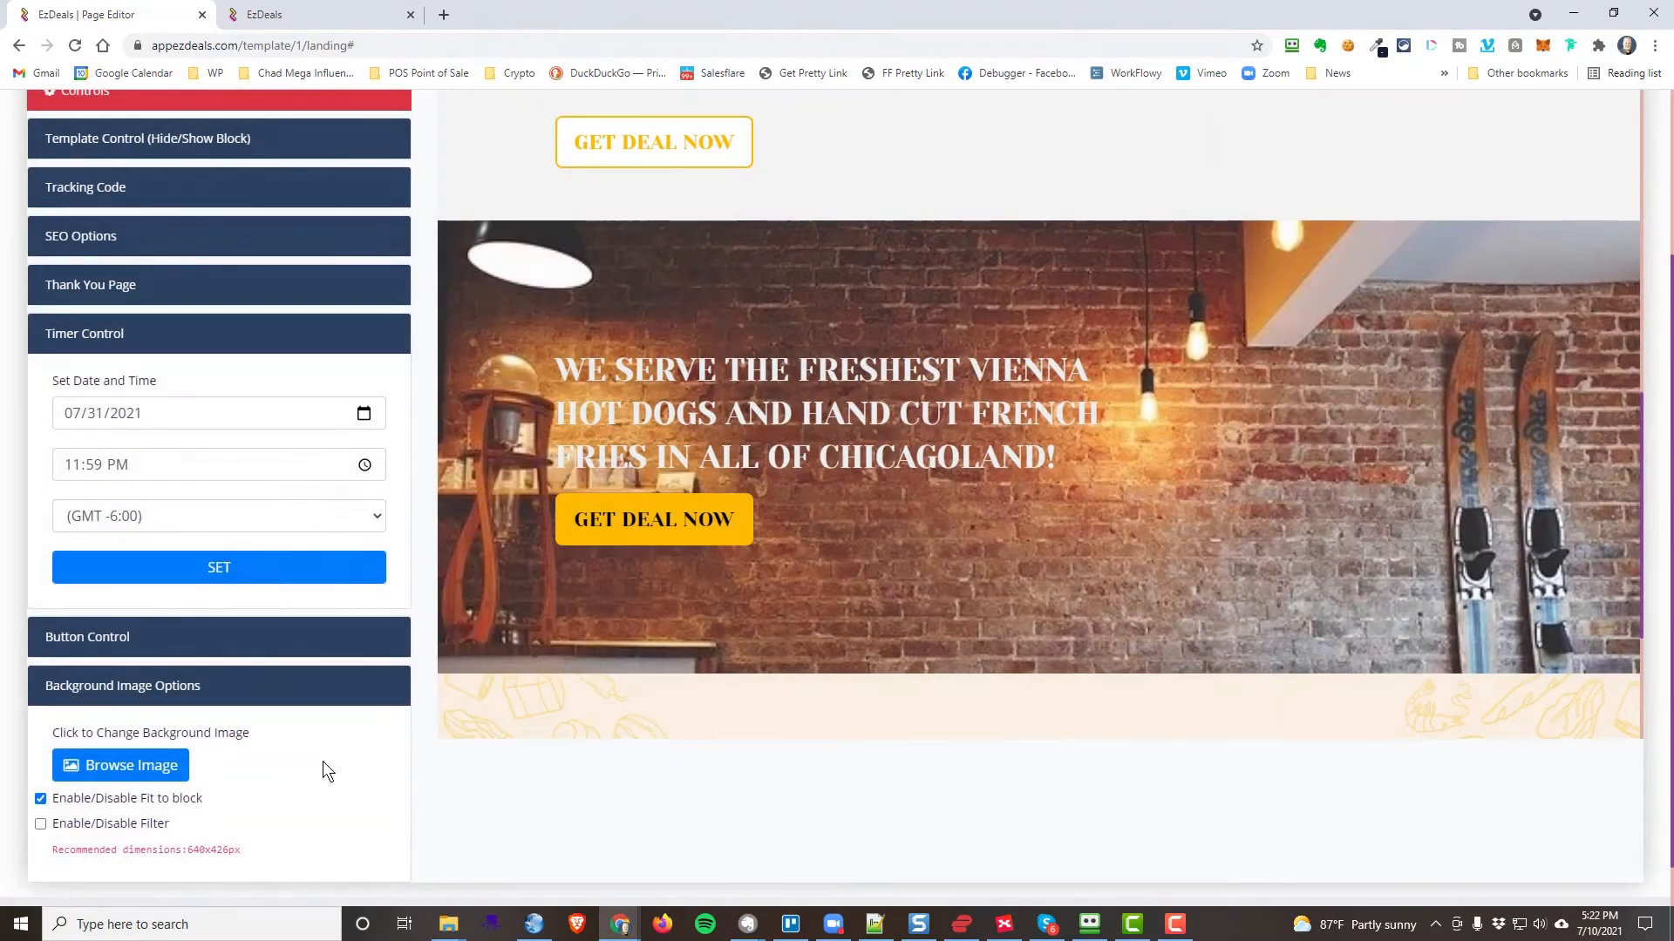
Reapply the countdown timer's end of 07/31/2021, 11:59 PM (GMT -6:00), and check the upper part of the page.
{"action": "left_click", "coordinate": [273, 575]}
{"action": "scroll", "coordinate": [1288, 483], "scroll_direction": "up", "scroll_amount": 10}
{"action": "scroll", "coordinate": [1299, 432], "scroll_direction": "up", "scroll_amount": 3}
Replace the FOOD-GURU logo in the footer with the Little Louie's image and look at the address block's editable text.
{"action": "scroll", "coordinate": [1386, 252], "scroll_direction": "down", "scroll_amount": 15}
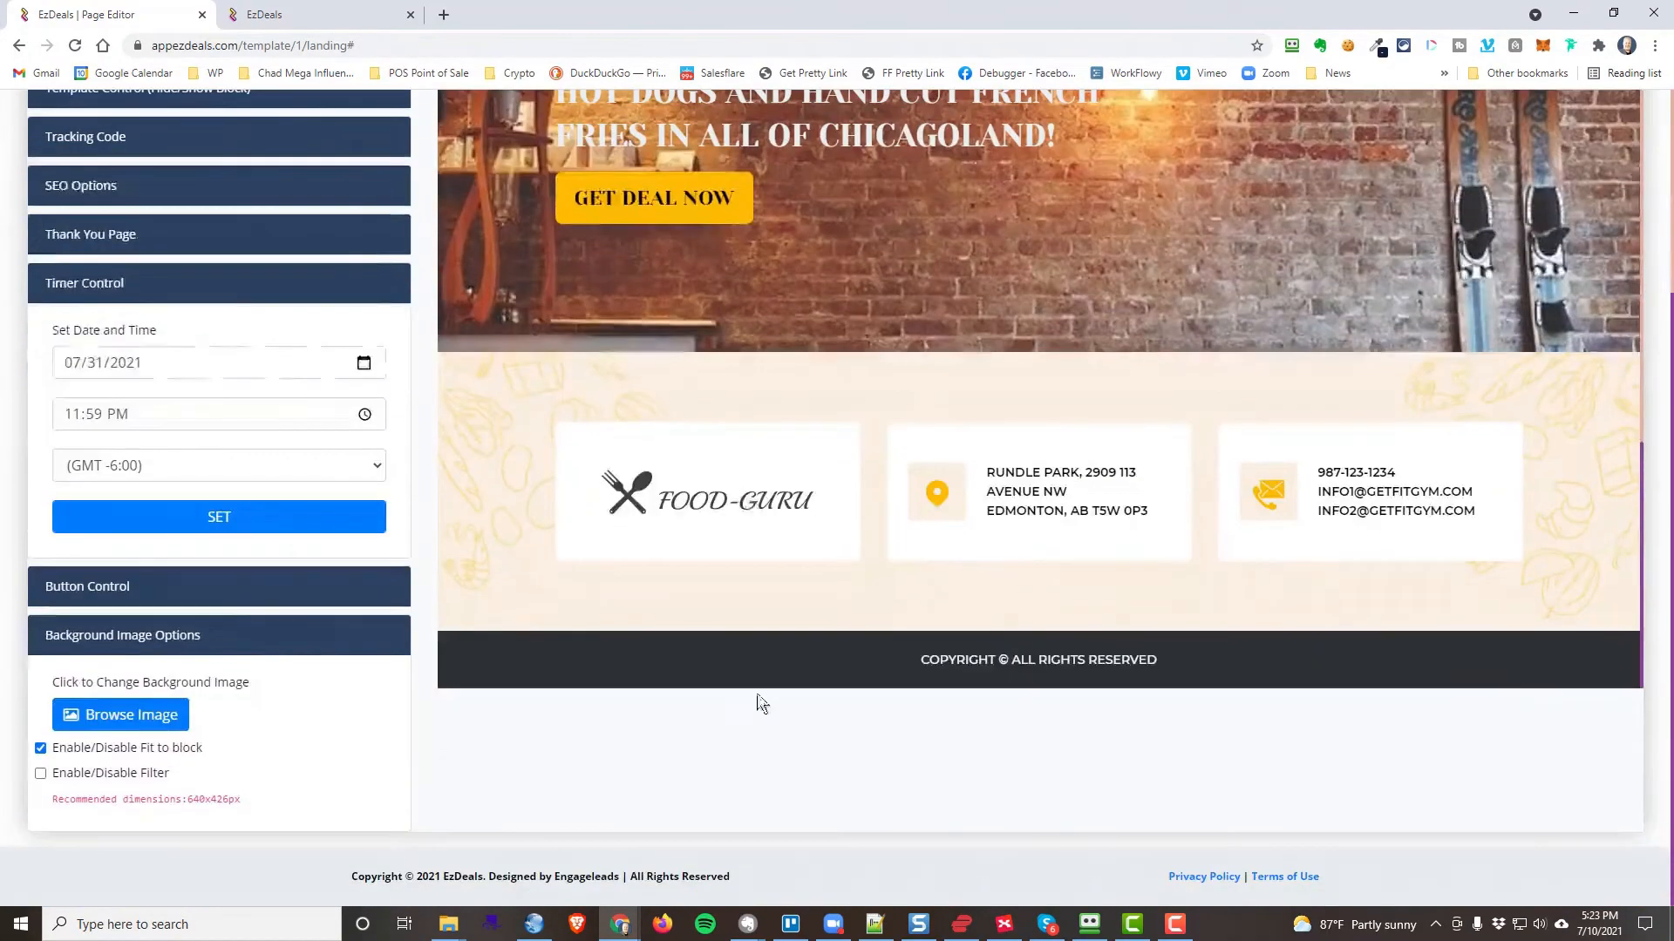
{"action": "left_click", "coordinate": [740, 500]}
{"action": "left_click", "coordinate": [552, 214]}
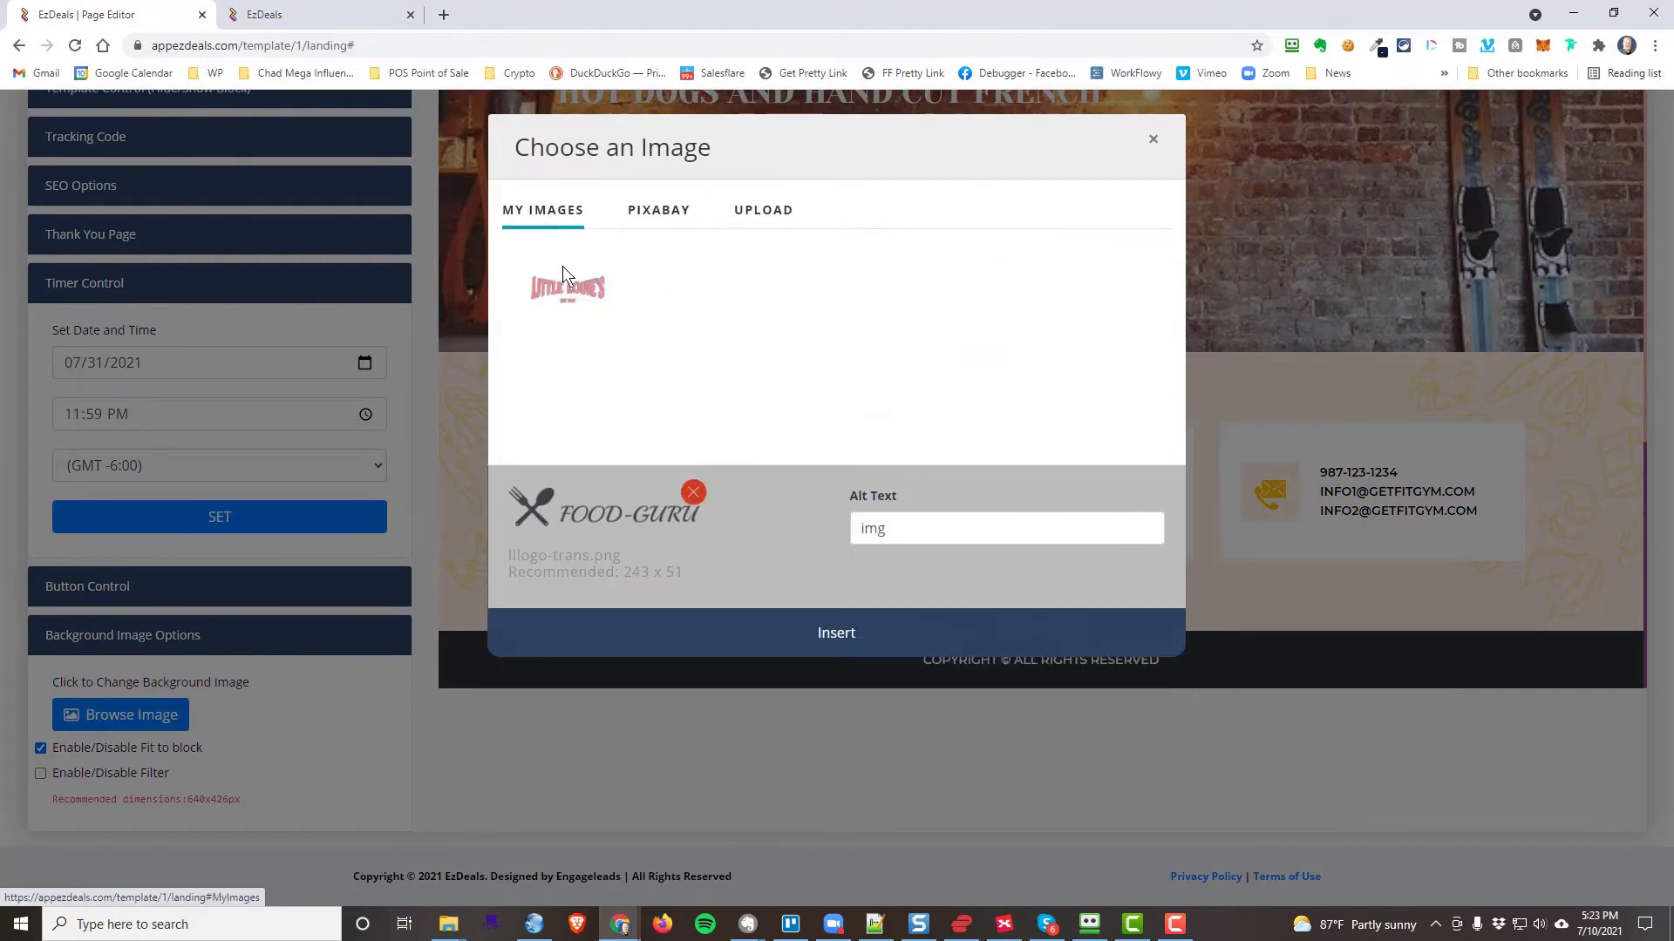
{"action": "left_click", "coordinate": [837, 672]}
{"action": "left_click", "coordinate": [1042, 488]}
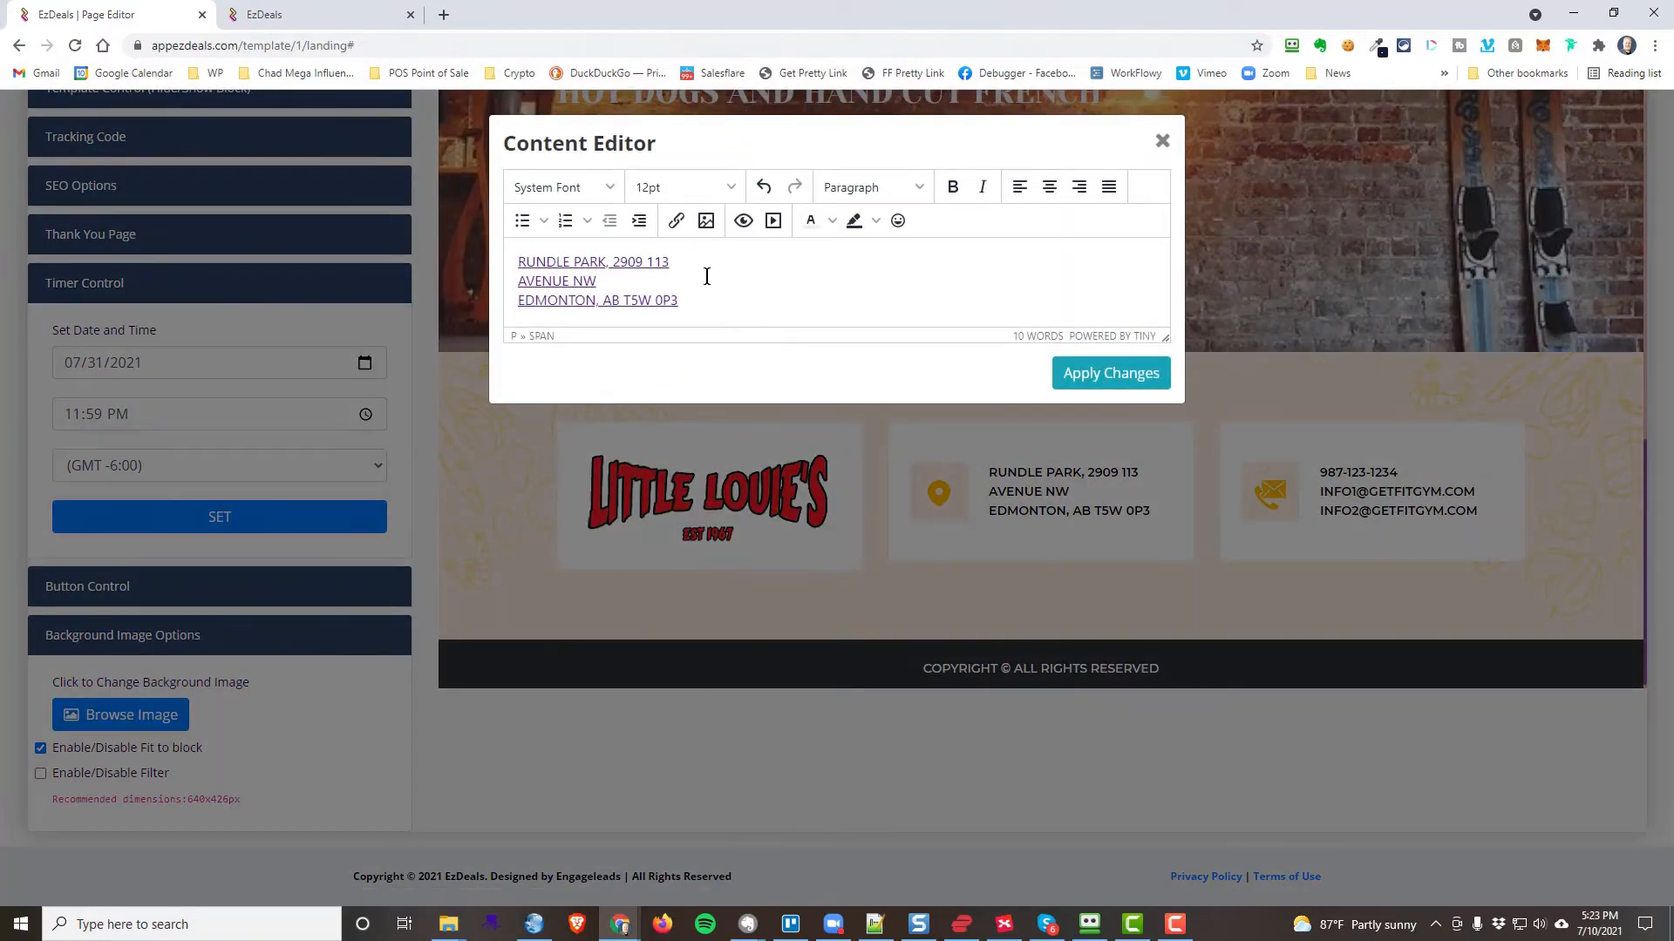
{"action": "left_click", "coordinate": [1162, 140]}
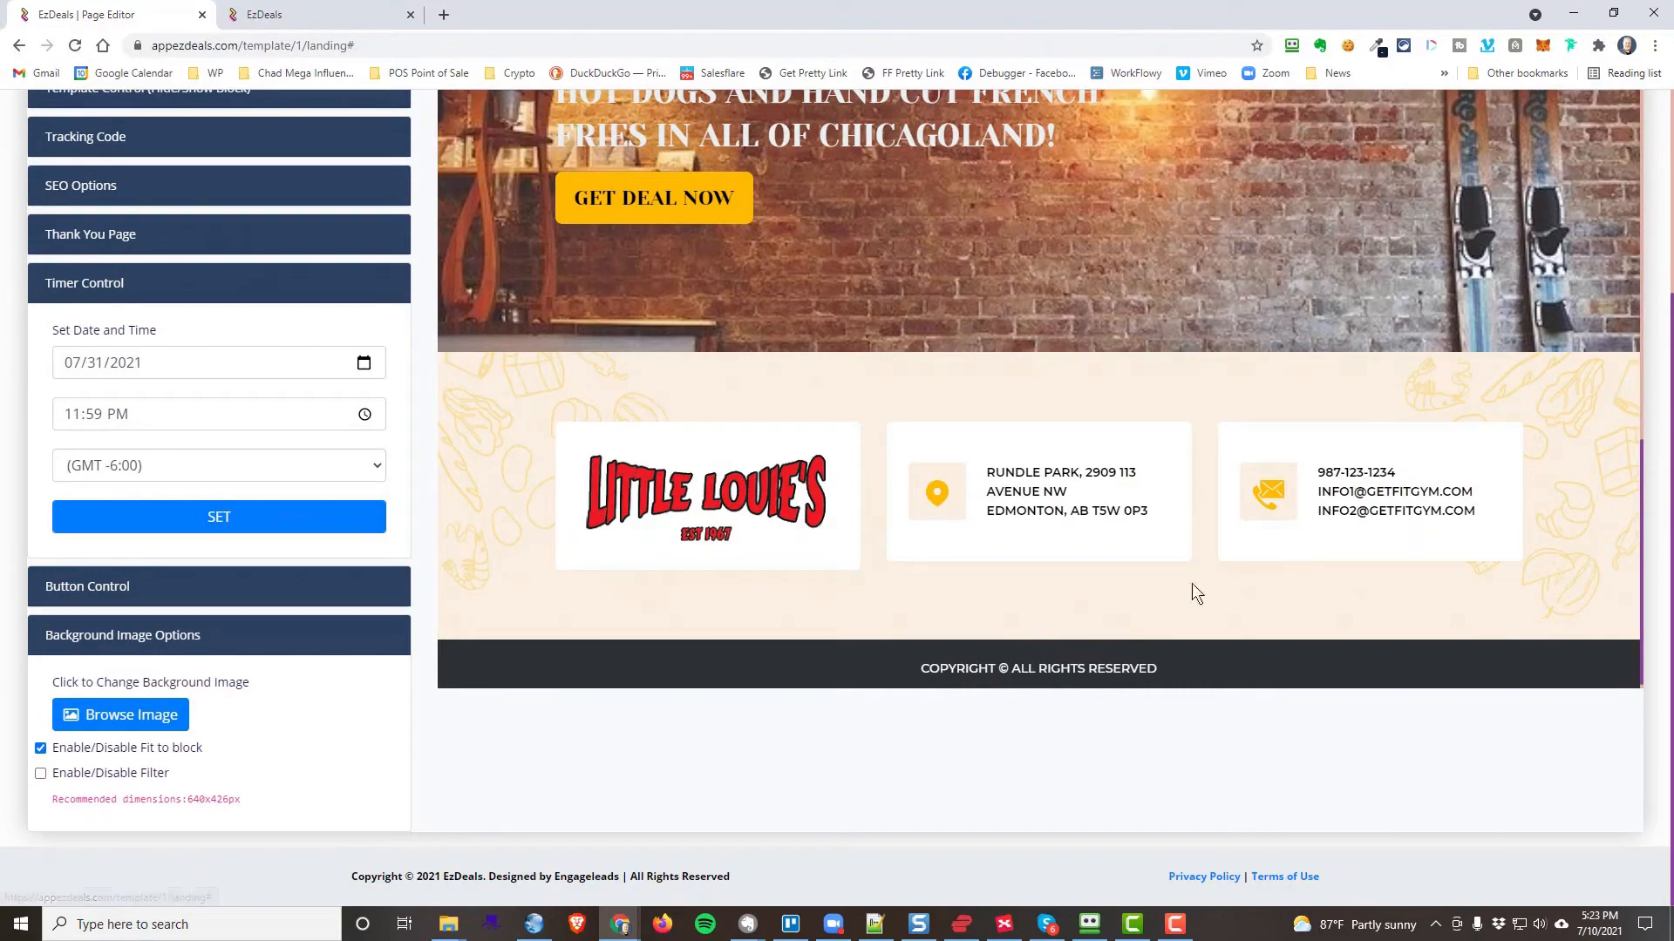
Publish the updated landing page and close its publishing options.
{"action": "scroll", "coordinate": [1515, 542], "scroll_direction": "up", "scroll_amount": 4}
{"action": "scroll", "coordinate": [1514, 542], "scroll_direction": "up", "scroll_amount": 8}
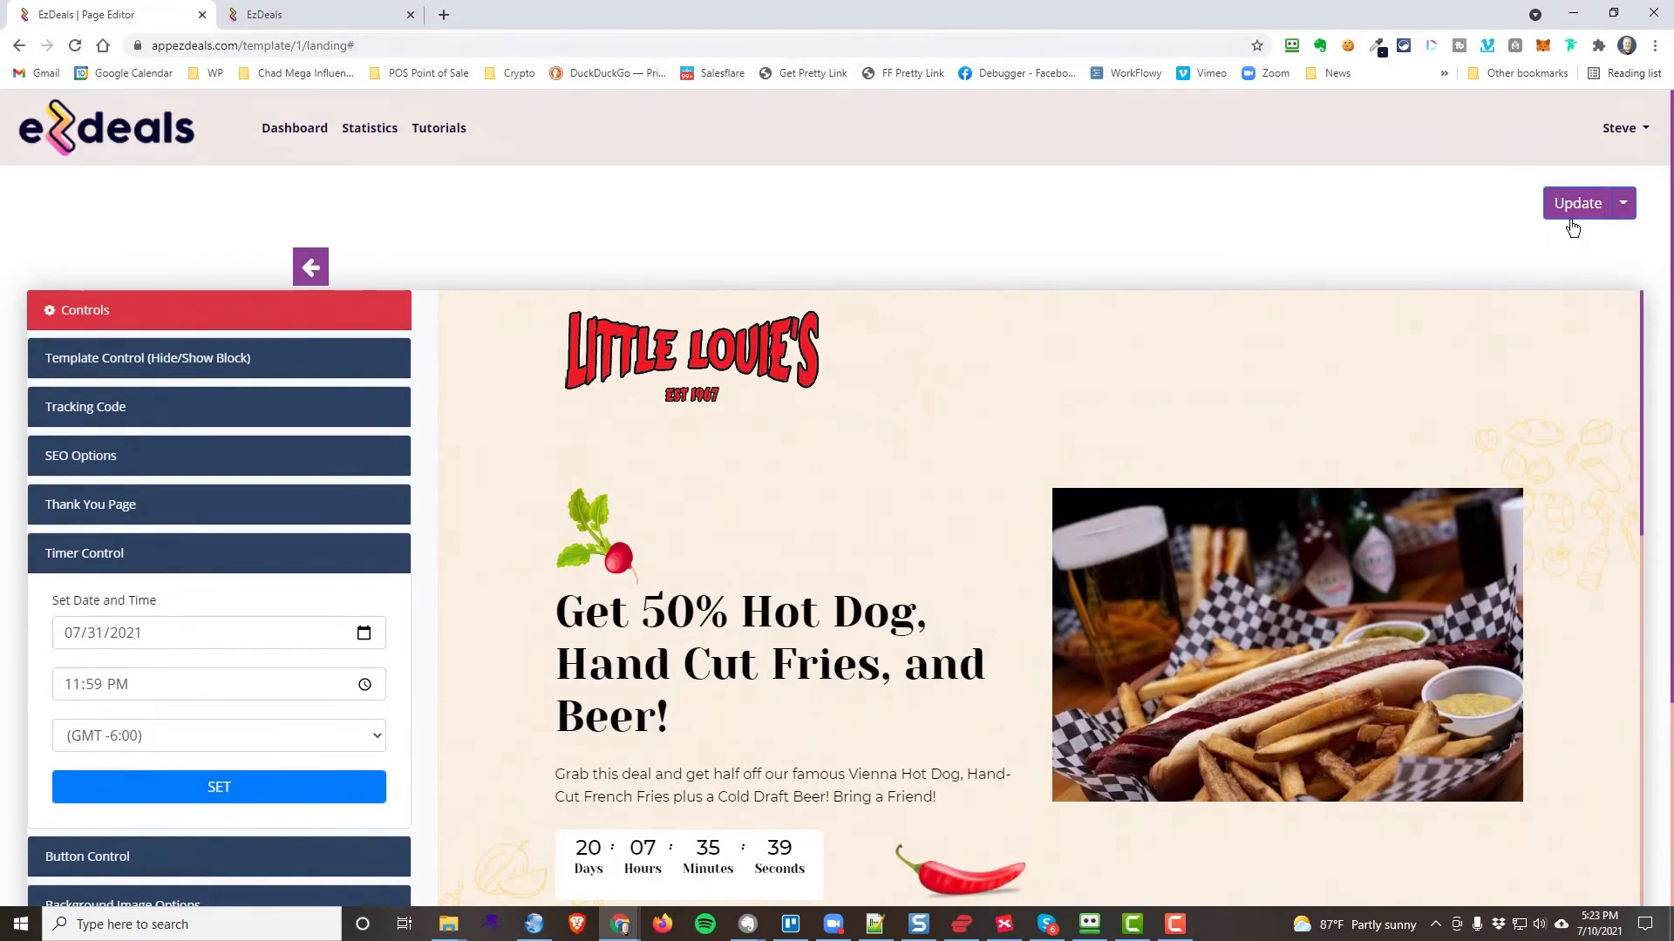
{"action": "left_click", "coordinate": [1571, 209]}
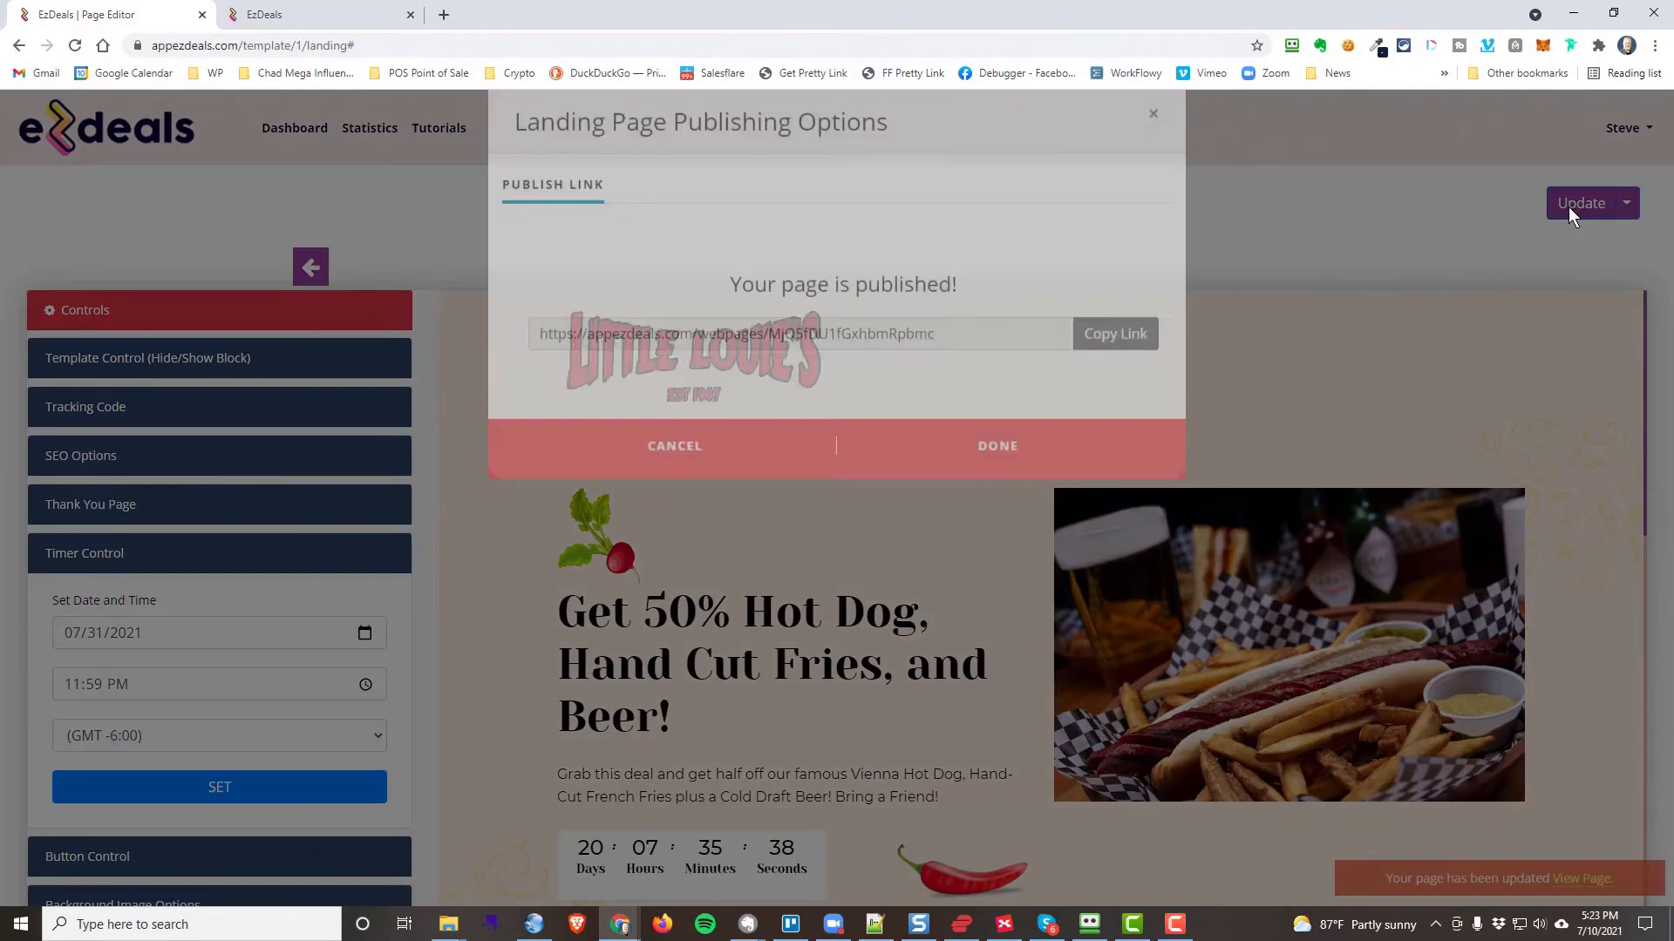
{"action": "left_click", "coordinate": [1007, 479]}
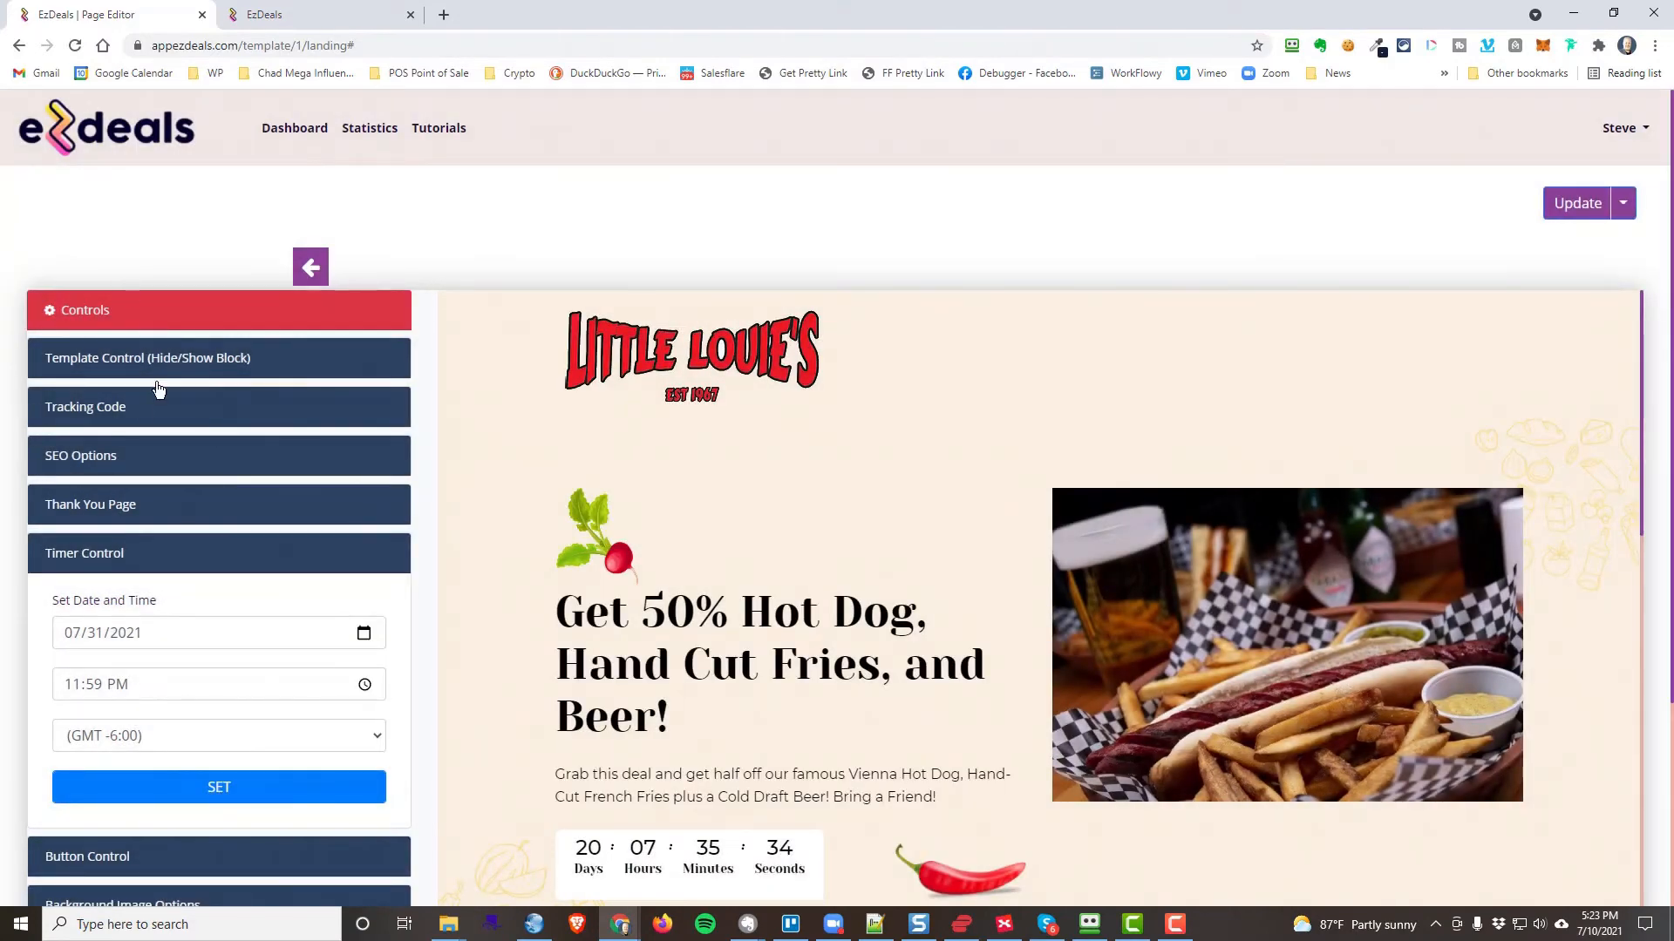
Hide and show again the Header, Main and Service sections using the template's block visibility options.
{"action": "left_click", "coordinate": [163, 366]}
{"action": "left_click", "coordinate": [59, 408]}
{"action": "left_click", "coordinate": [58, 406]}
{"action": "left_click", "coordinate": [59, 430]}
{"action": "left_click", "coordinate": [58, 431]}
{"action": "left_click", "coordinate": [59, 456]}
{"action": "left_click", "coordinate": [59, 456]}
{"action": "scroll", "coordinate": [257, 497], "scroll_direction": "down", "scroll_amount": 1}
{"action": "scroll", "coordinate": [256, 496], "scroll_direction": "down", "scroll_amount": 2}
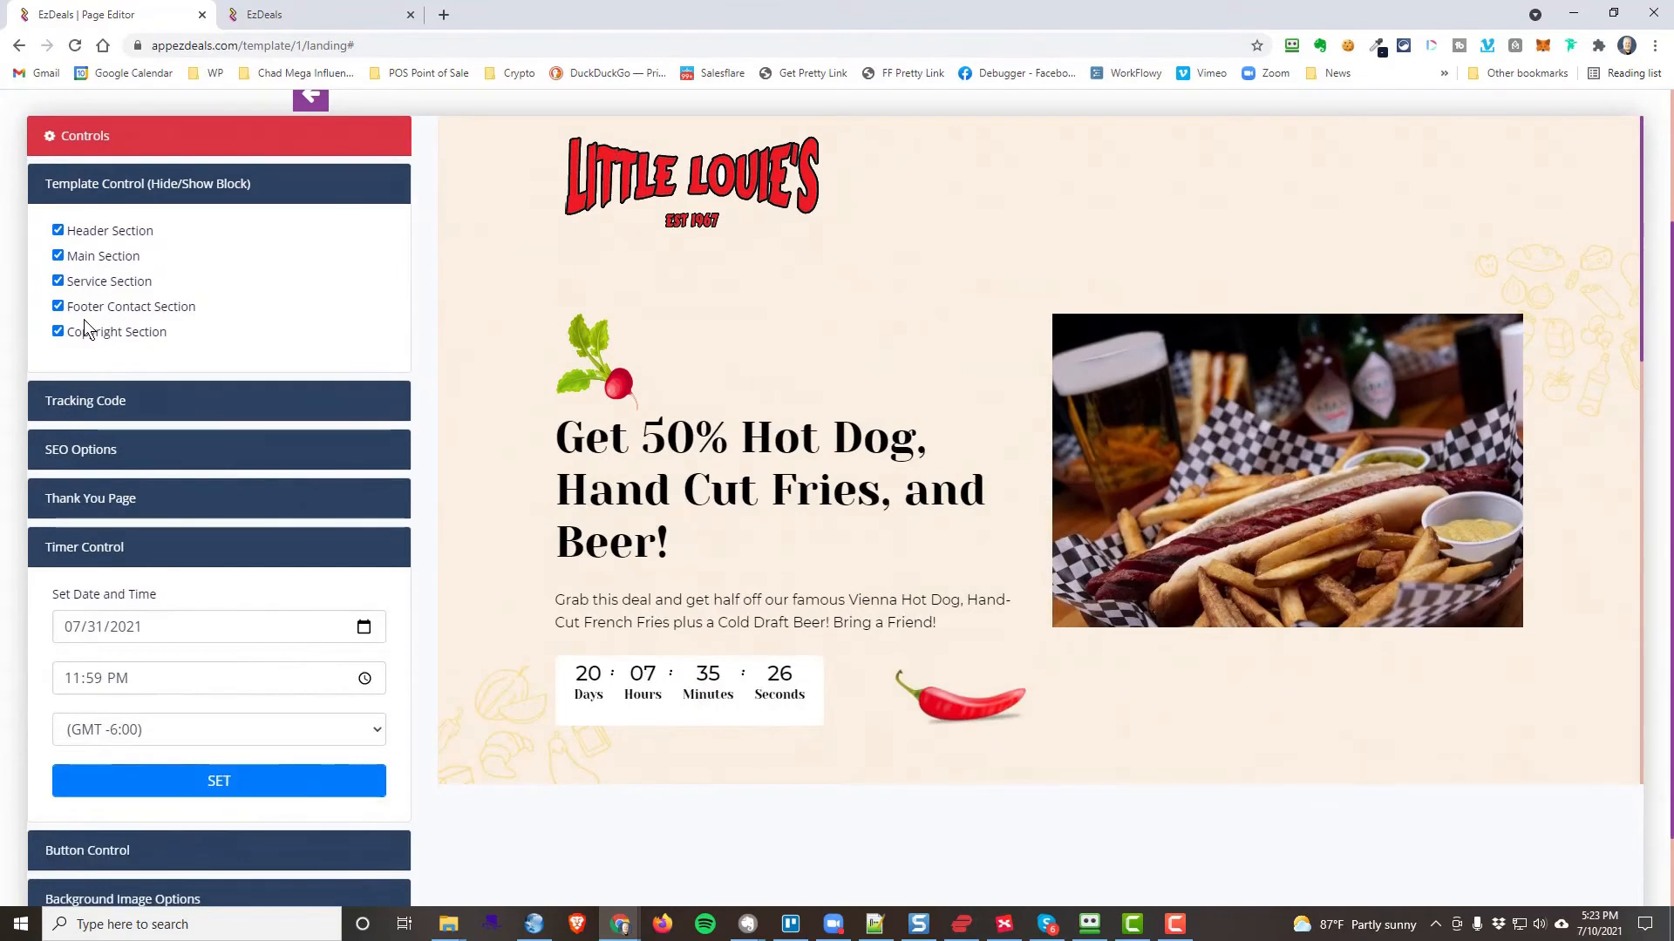
Examine the Google Analytics and Facebook retargeting code fields, the SEO options and the remaining page controls.
{"action": "left_click", "coordinate": [177, 410]}
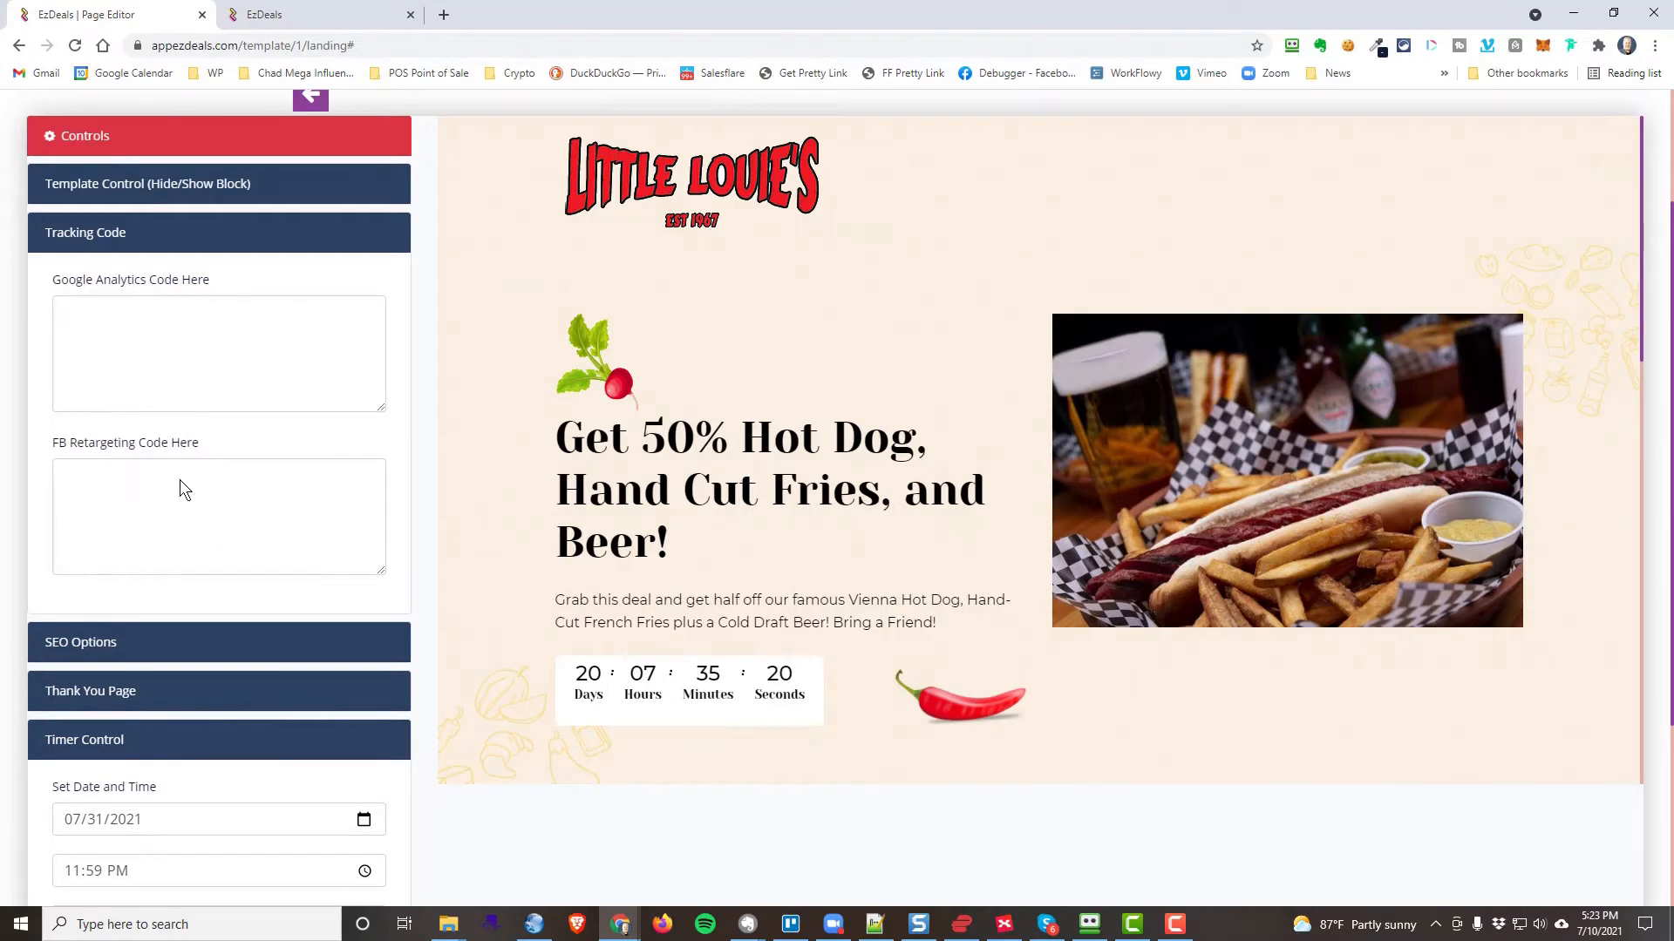
{"action": "left_click", "coordinate": [173, 650]}
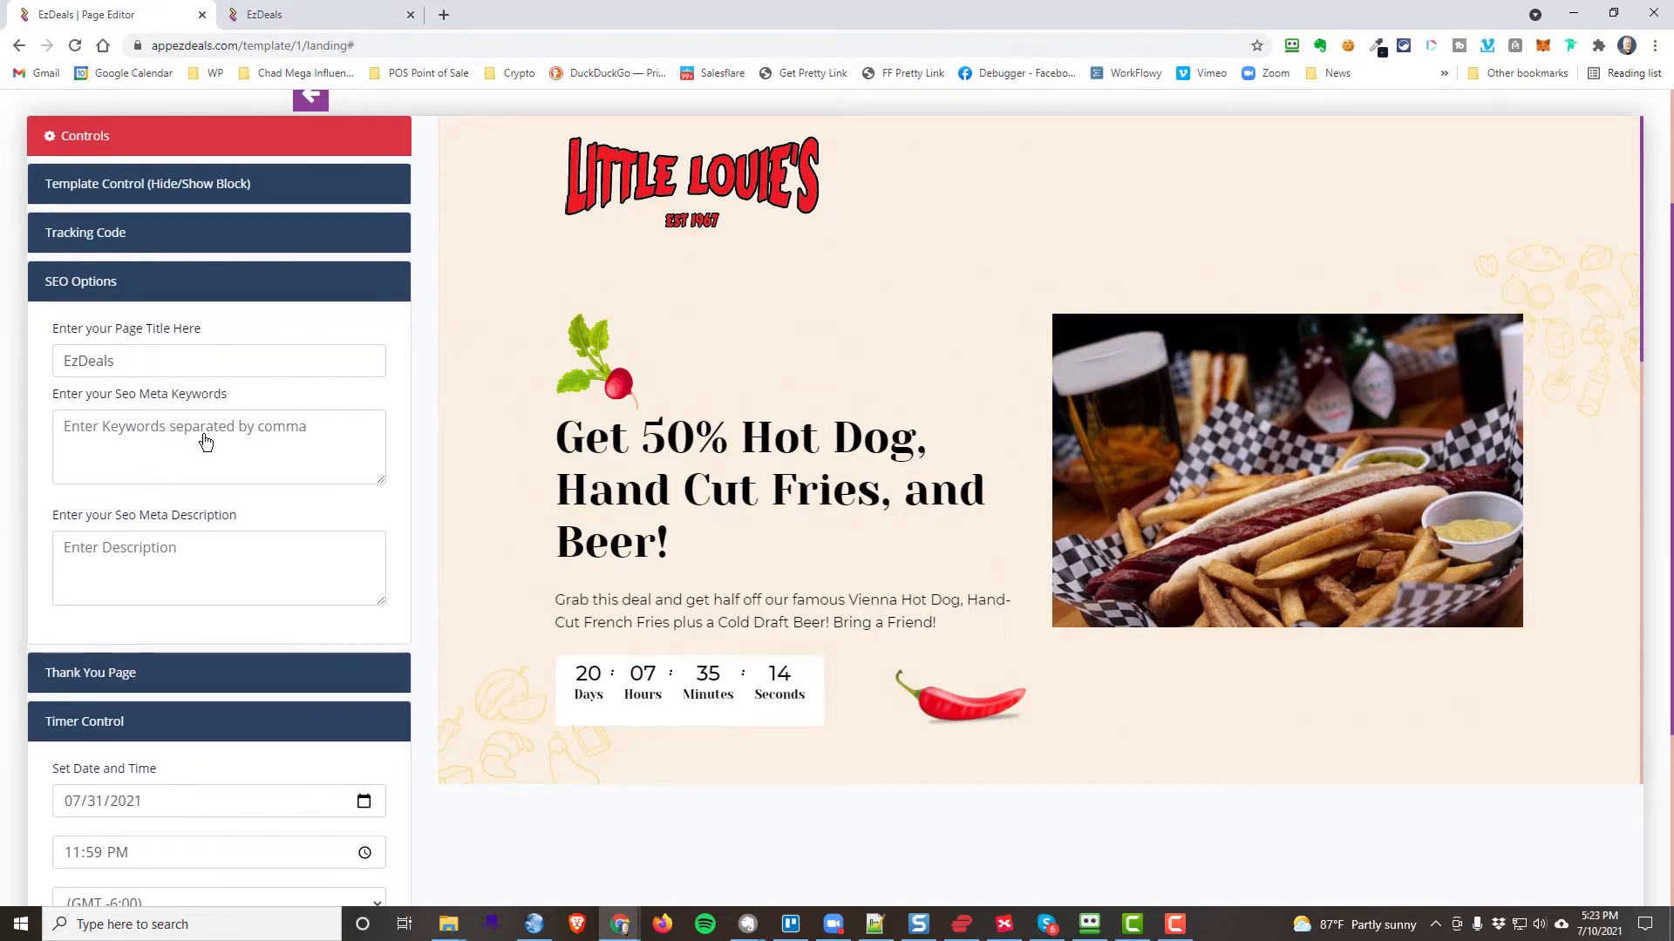
{"action": "scroll", "coordinate": [210, 568], "scroll_direction": "down", "scroll_amount": 3}
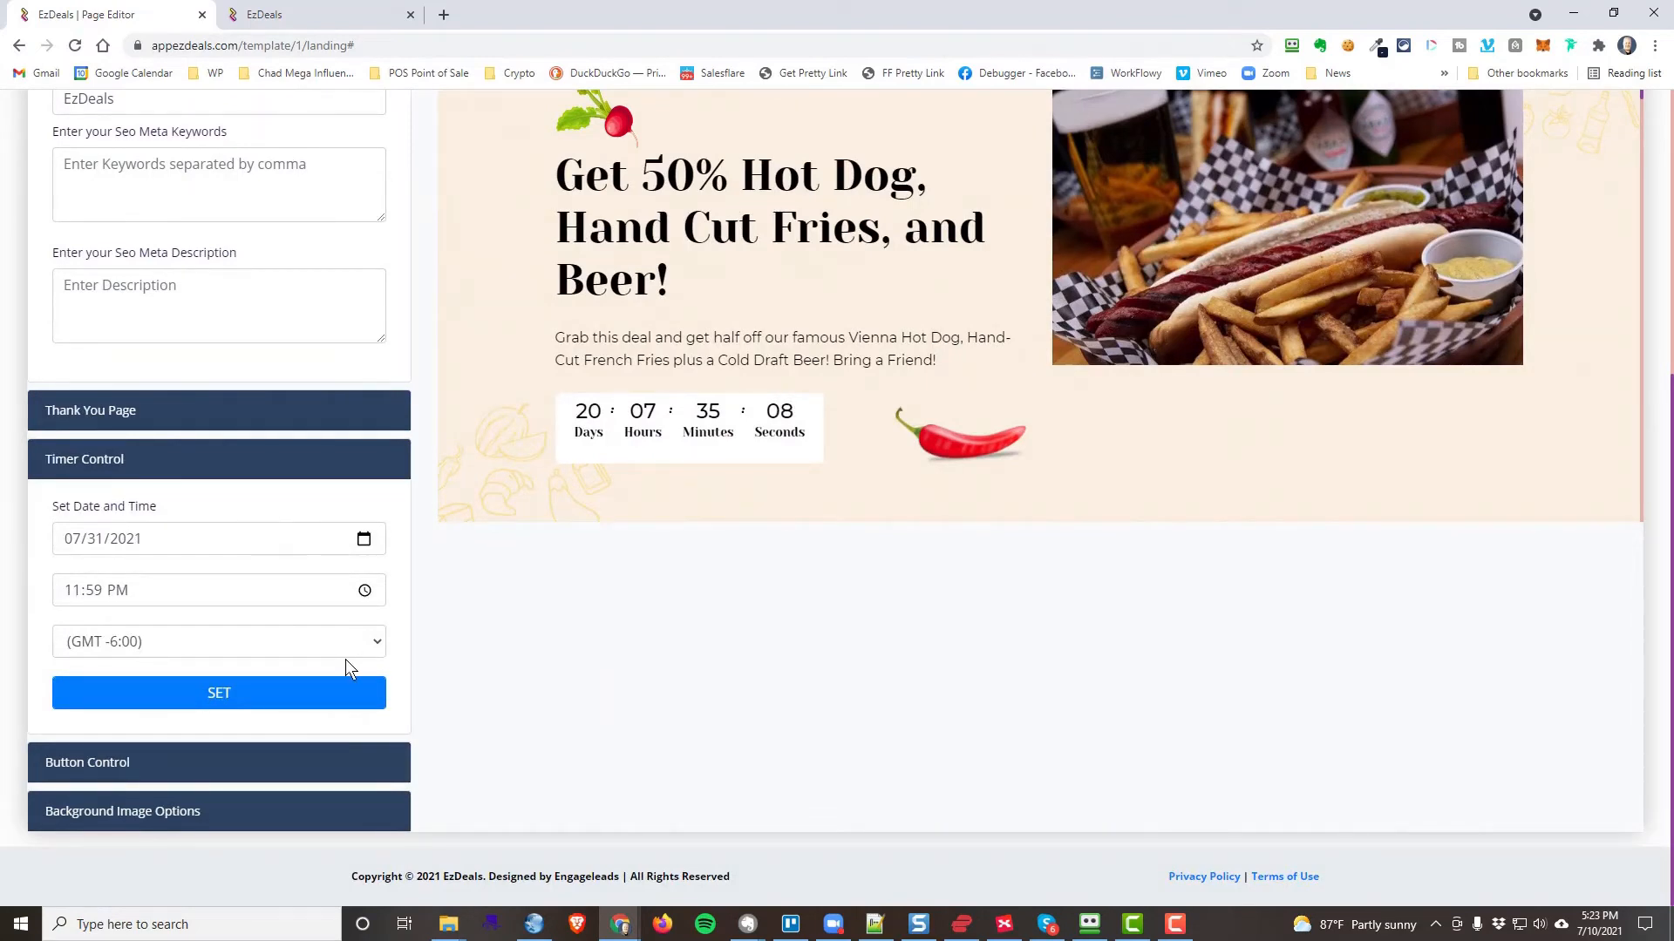
{"action": "scroll", "coordinate": [537, 718], "scroll_direction": "up", "scroll_amount": 1}
{"action": "scroll", "coordinate": [538, 715], "scroll_direction": "up", "scroll_amount": 5}
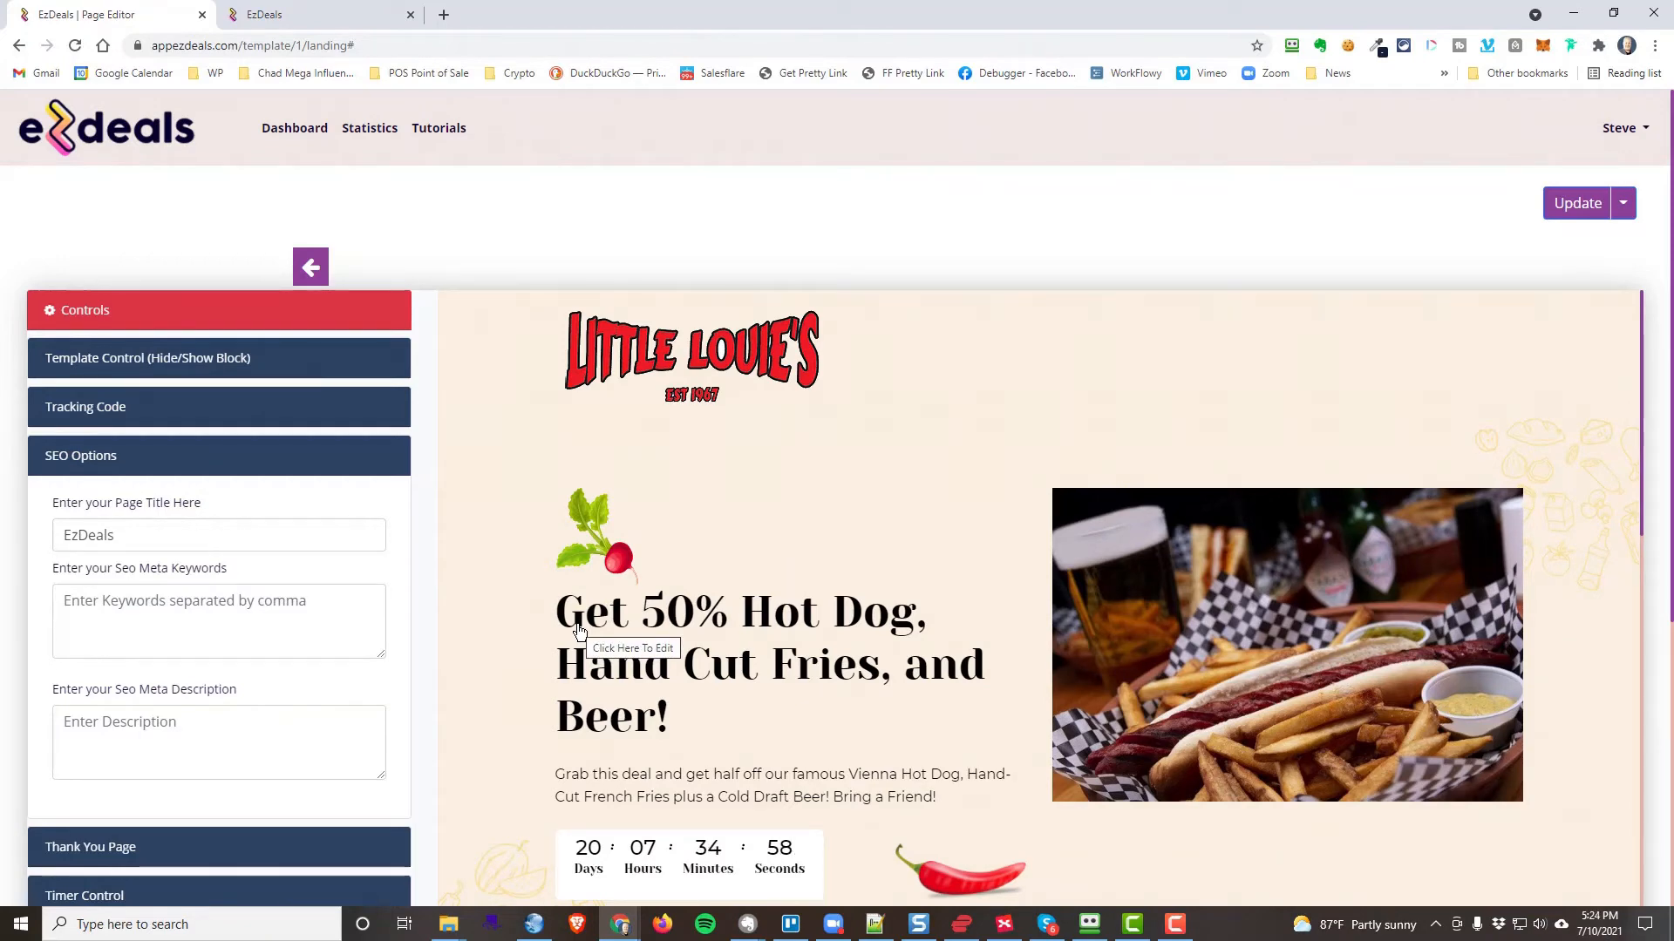
Publish the landing page update again and reload the live page in its browser tab.
{"action": "left_click", "coordinate": [1576, 203]}
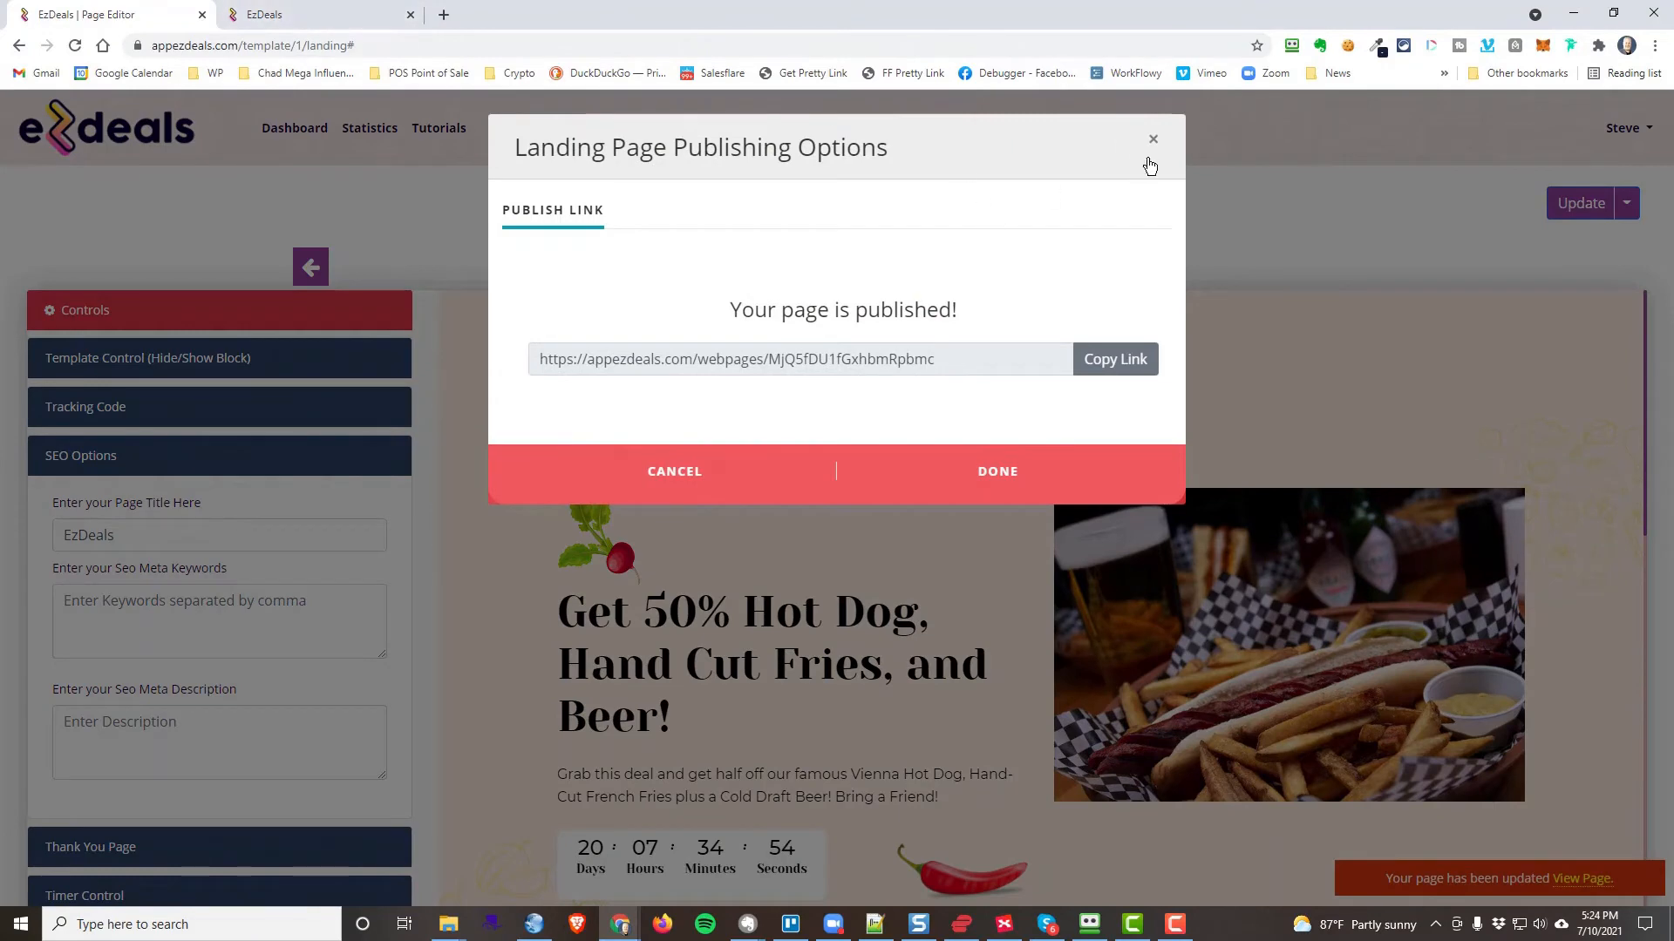
{"action": "left_click", "coordinate": [1153, 141]}
{"action": "left_click", "coordinate": [335, 17]}
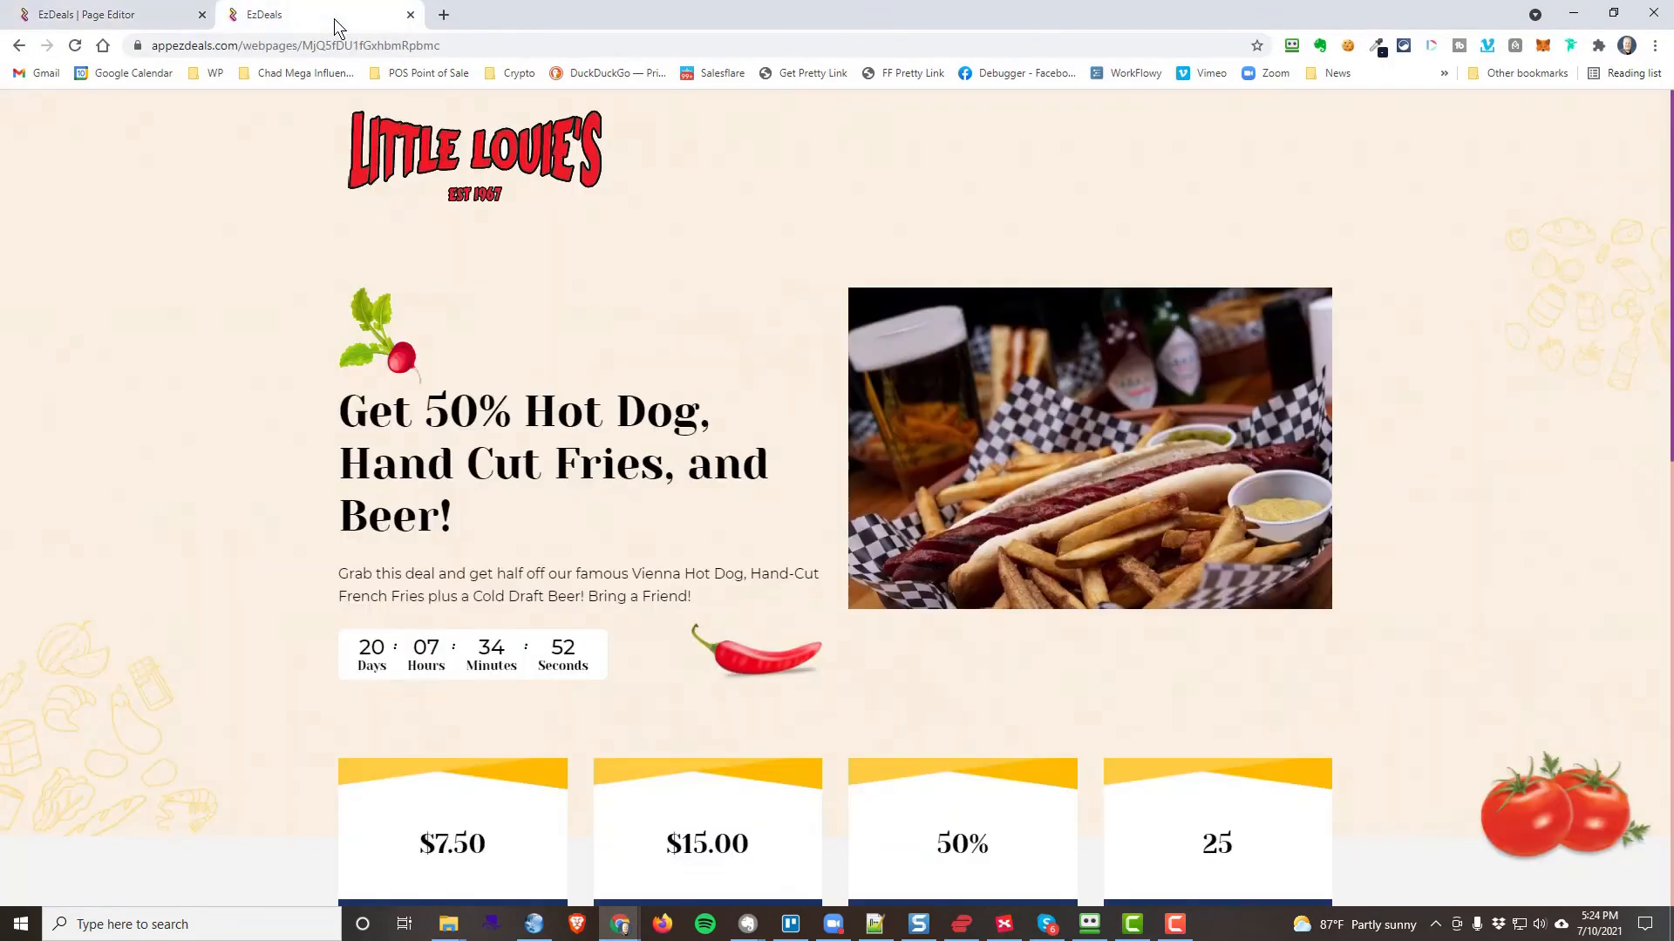
{"action": "left_click", "coordinate": [74, 45]}
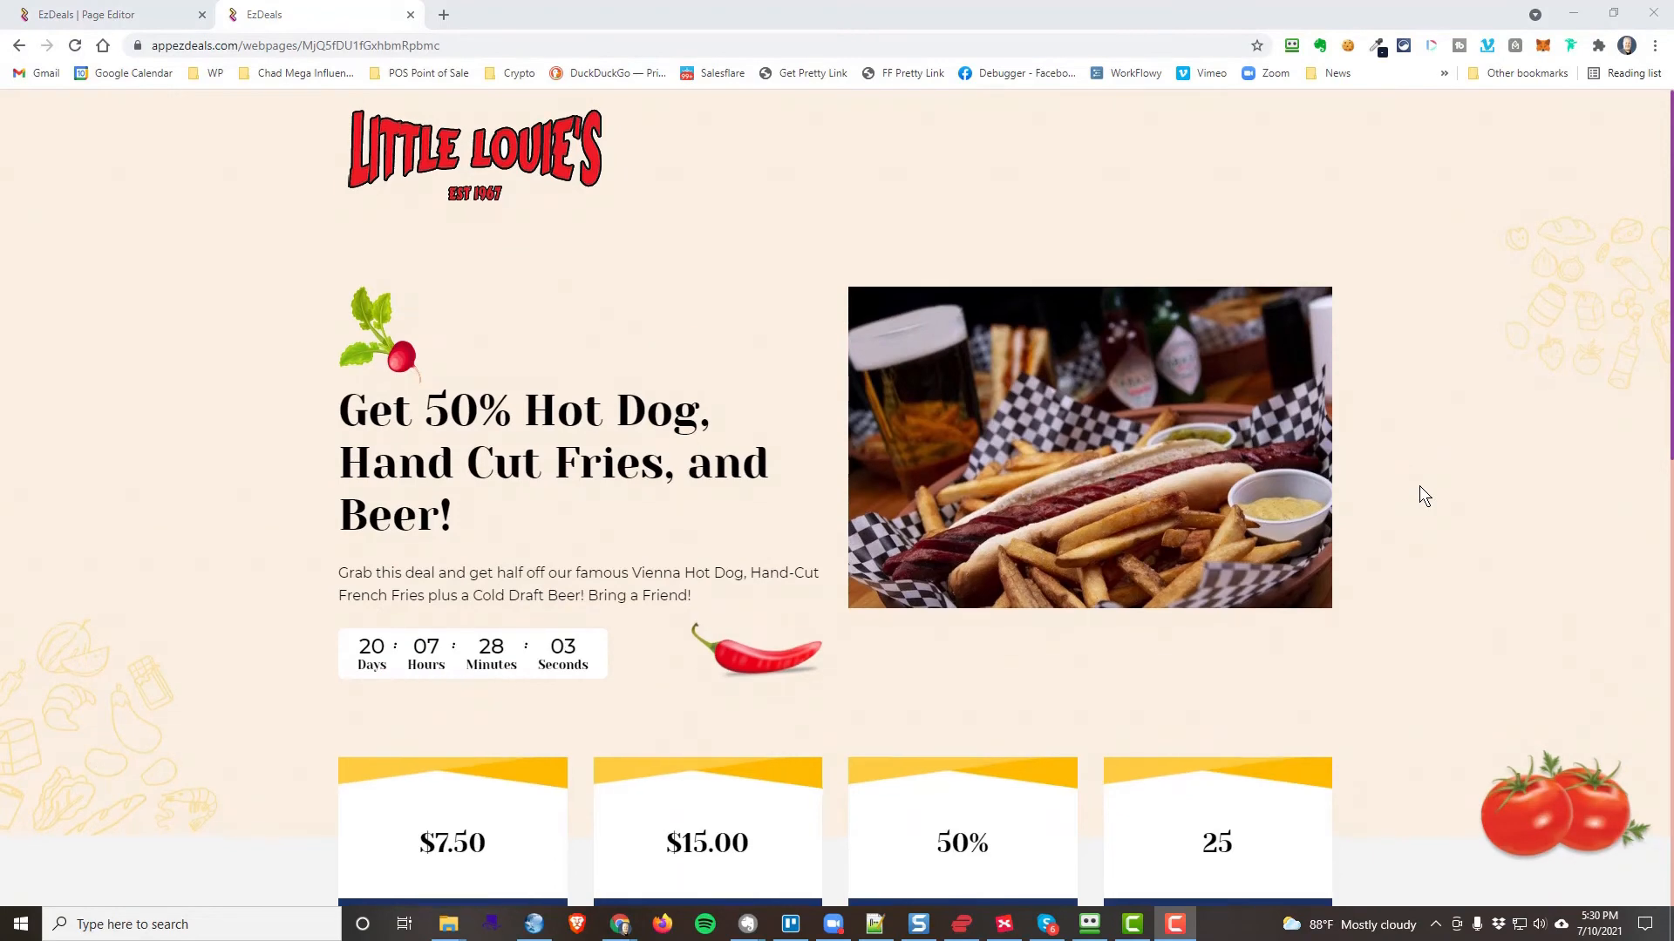
Review the published page from the deal boxes through the brick-wall banner to the footer.
{"action": "scroll", "coordinate": [1419, 488], "scroll_direction": "down", "scroll_amount": 4}
{"action": "scroll", "coordinate": [1419, 494], "scroll_direction": "down", "scroll_amount": 5}
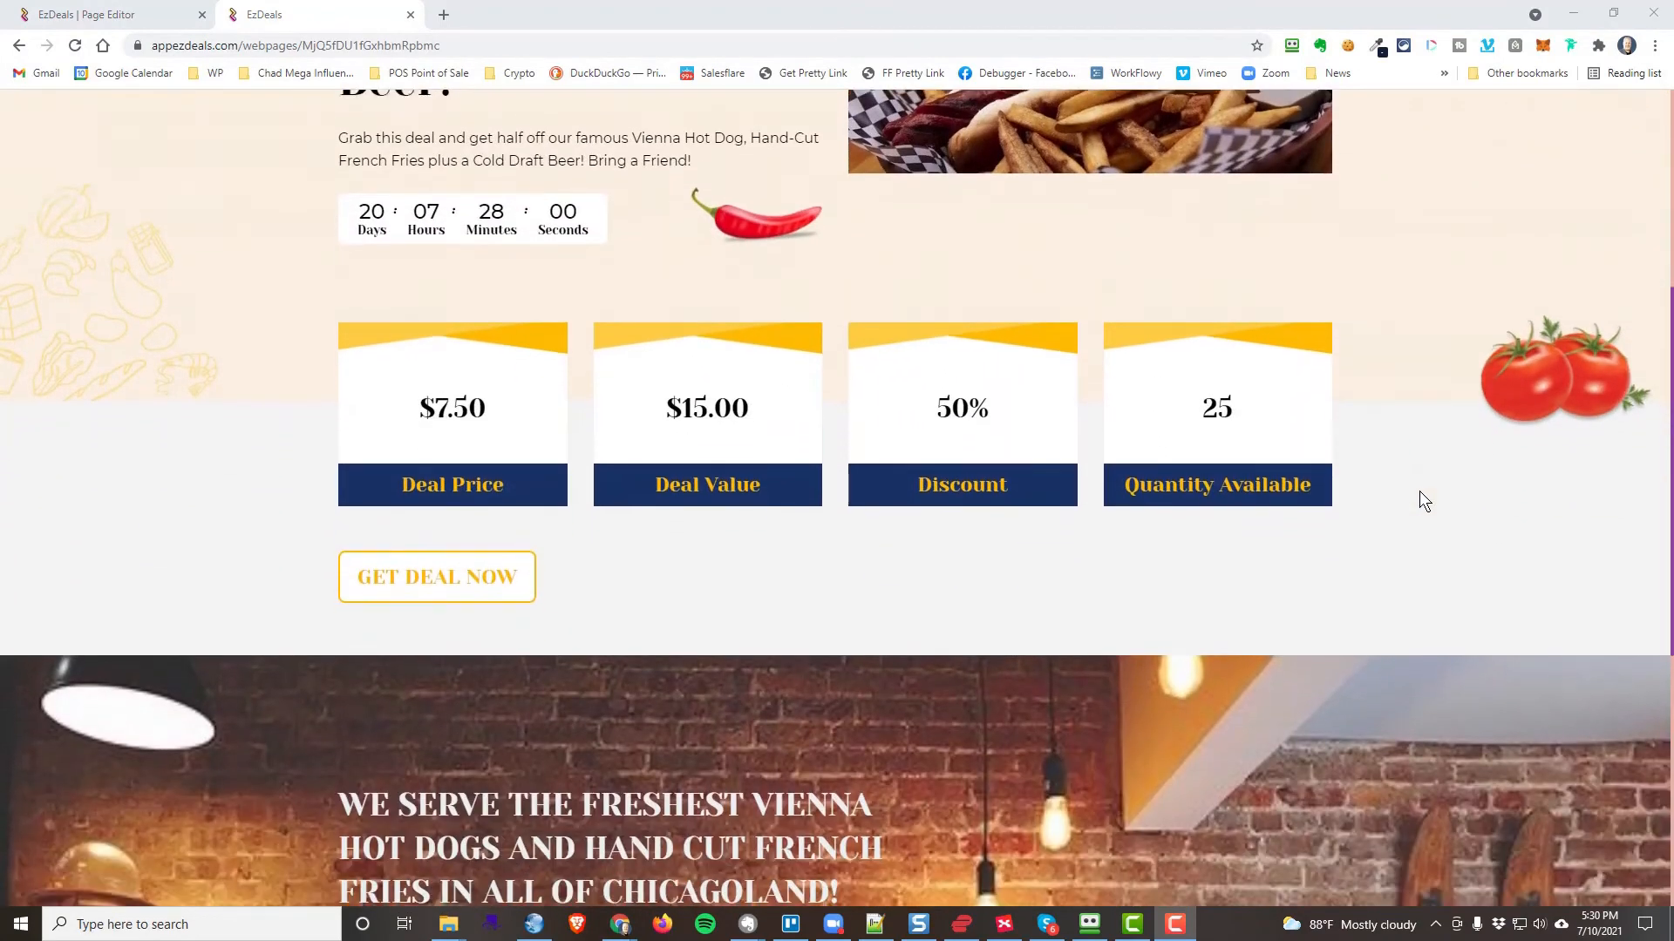
{"action": "scroll", "coordinate": [1419, 493], "scroll_direction": "down", "scroll_amount": 3}
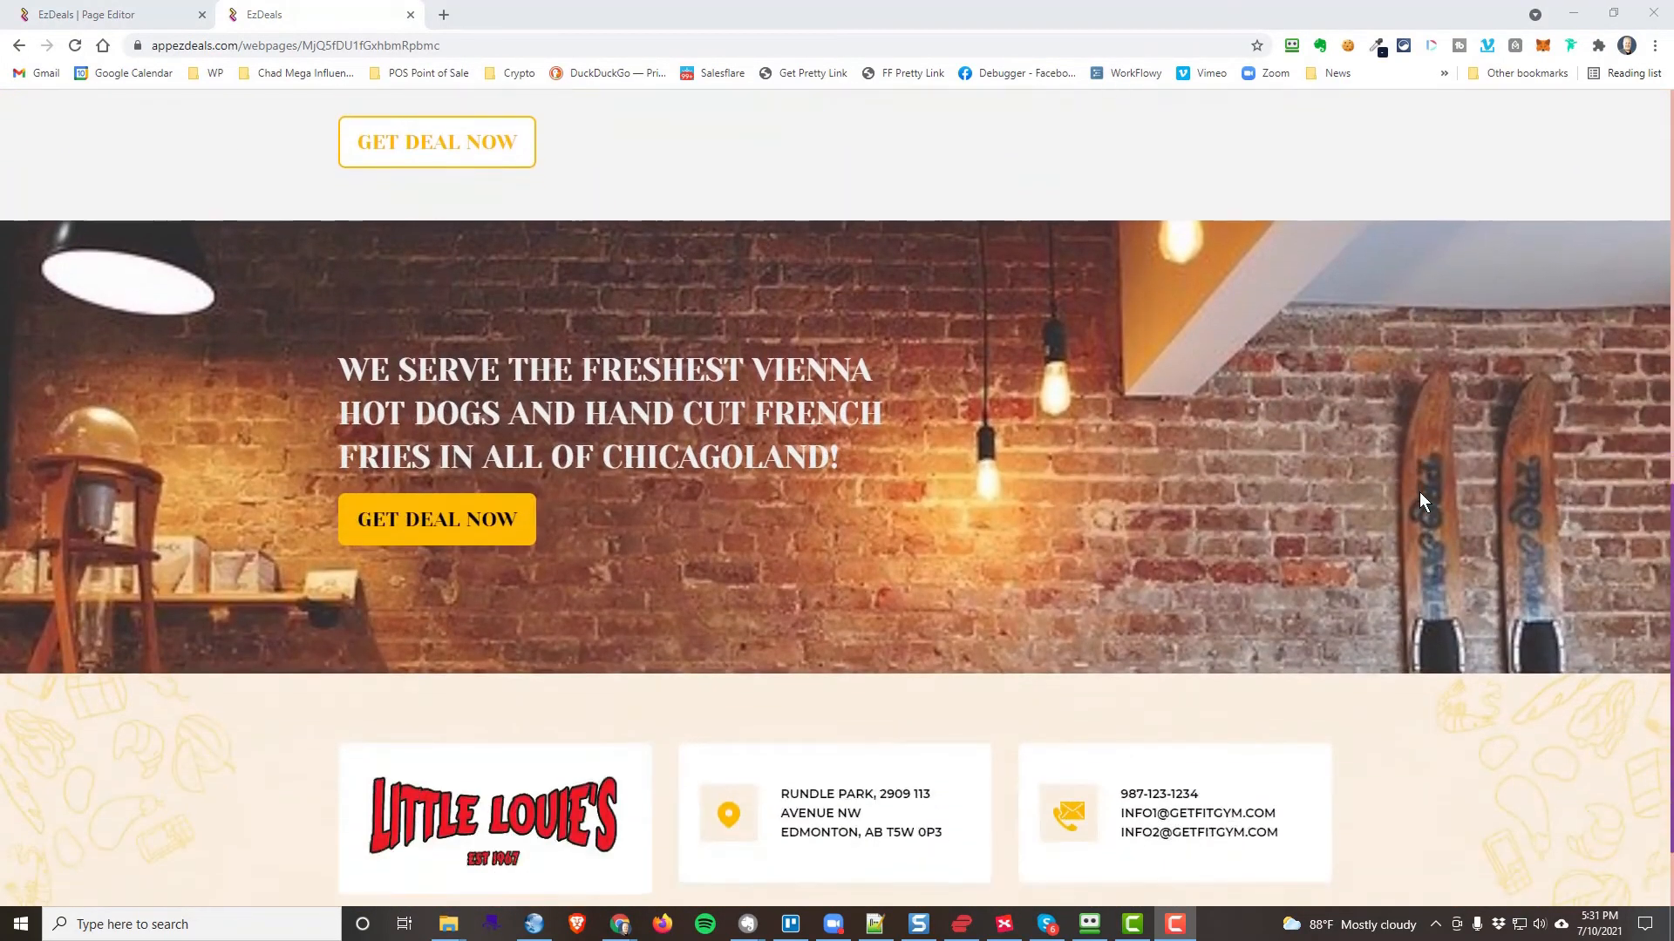